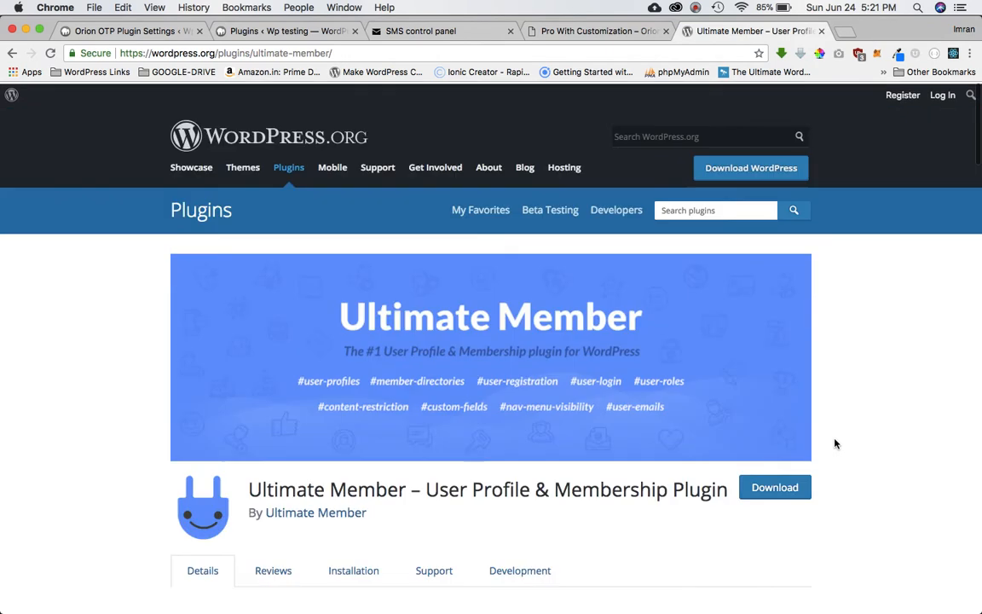
Scroll through the Ultimate Member plugin page on WordPress.org, reviewing its active installations.
scroll(836, 443, down, 3)
scroll(696, 387, up, 4)
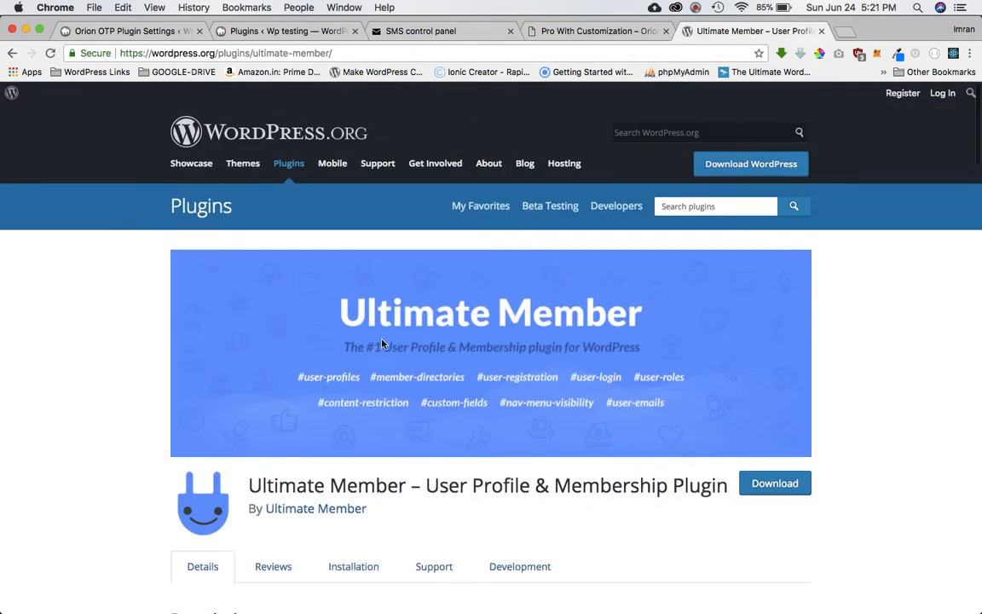
scroll(654, 359, down, 5)
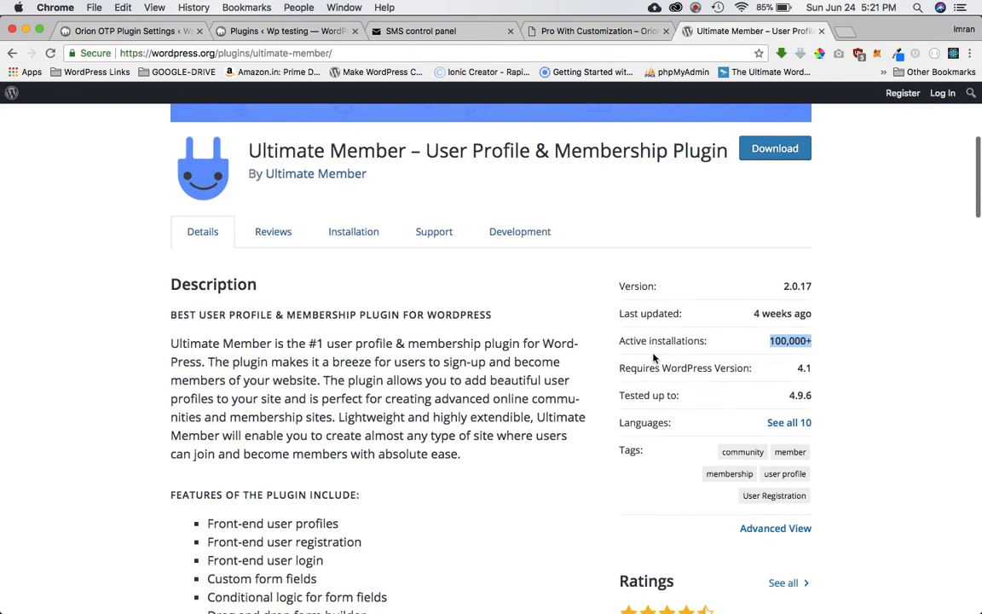
click(859, 328)
scroll(859, 327, up, 4)
scroll(859, 327, down, 4)
scroll(859, 328, down, 8)
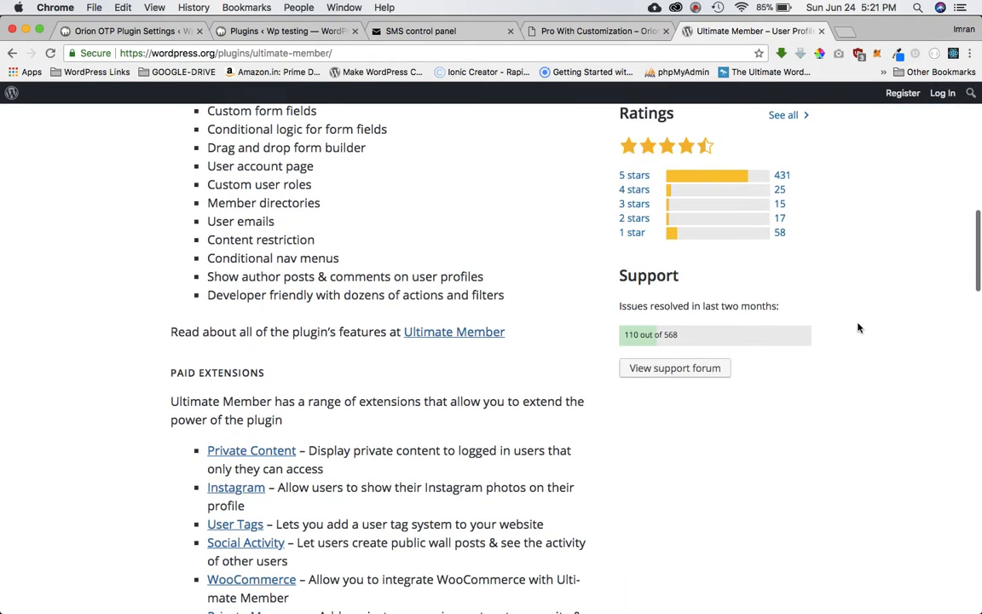
scroll(859, 327, up, 9)
scroll(859, 327, up, 3)
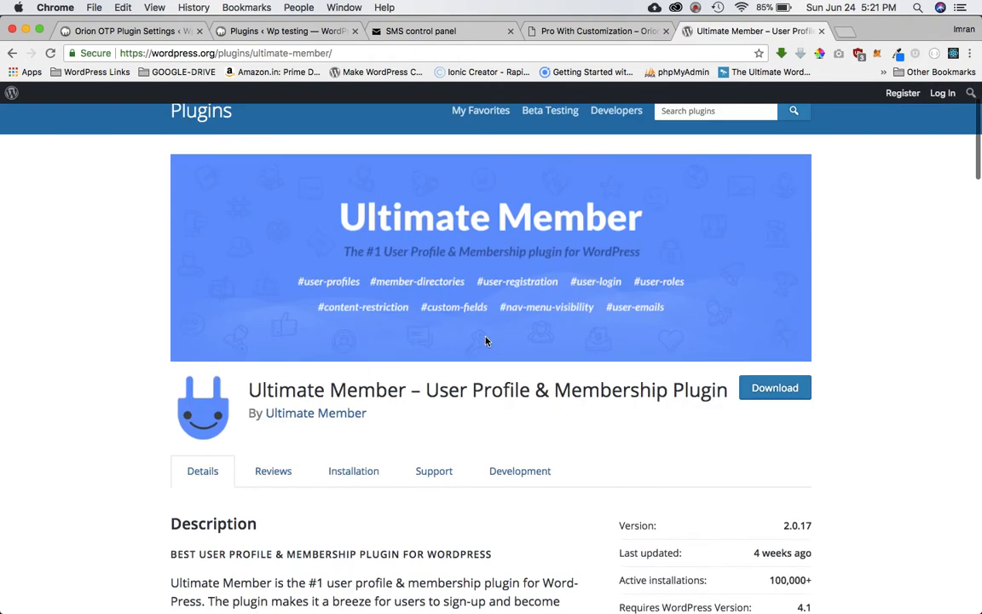
Read the plugin title and description, then switch to the 'Plugins ‹ Wp testing' tab.
triple_click(534, 390)
scroll(524, 453, down, 4)
scroll(523, 454, up, 5)
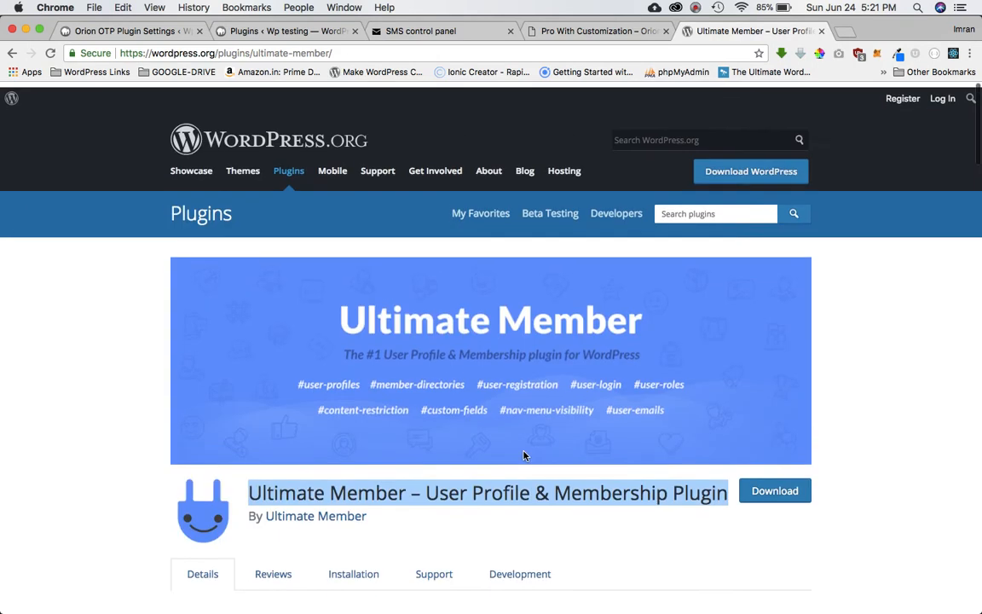
scroll(572, 378, down, 6)
triple_click(384, 300)
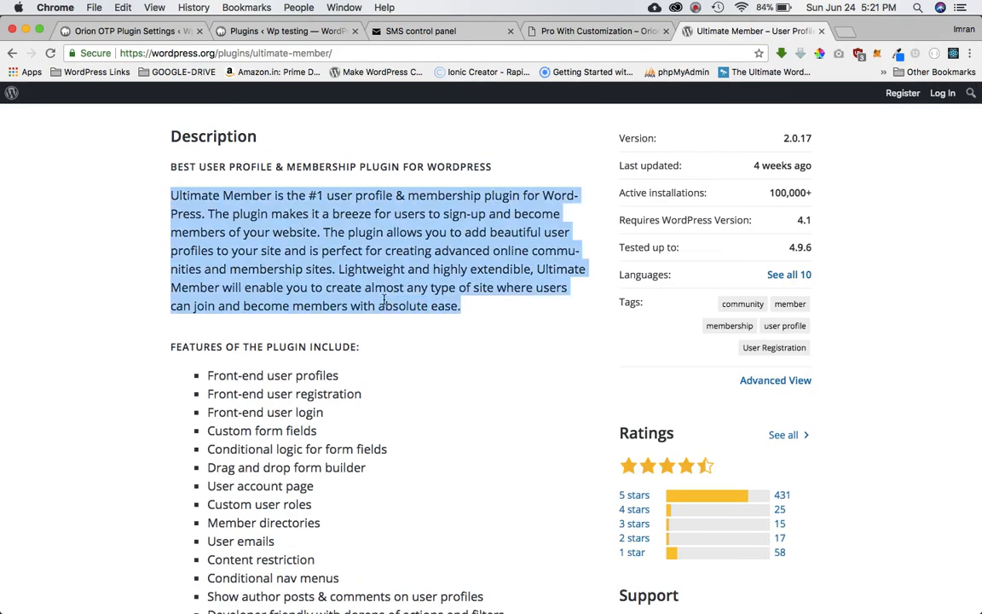
scroll(384, 300, up, 6)
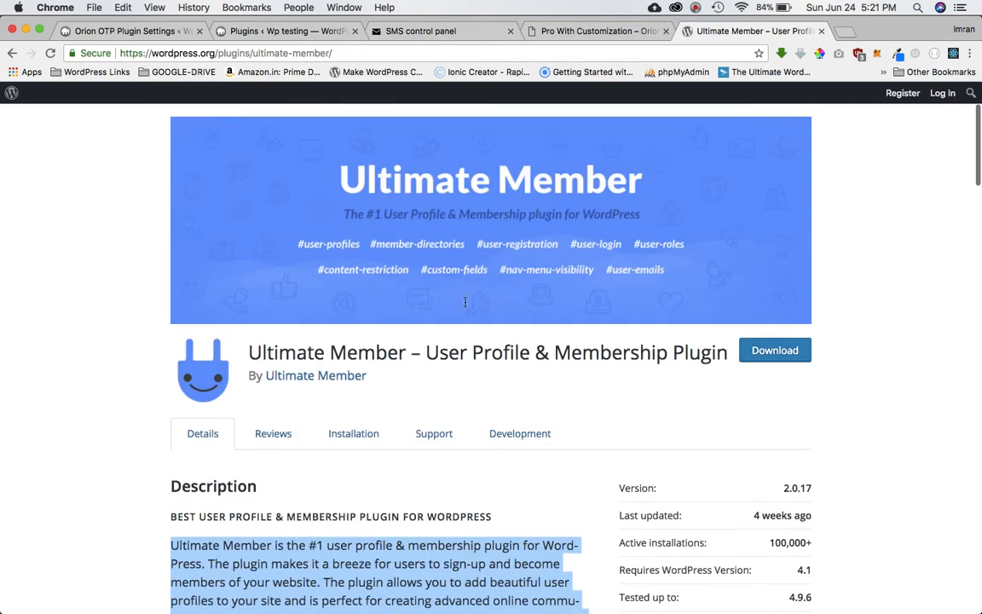
scroll(465, 307, down, 1)
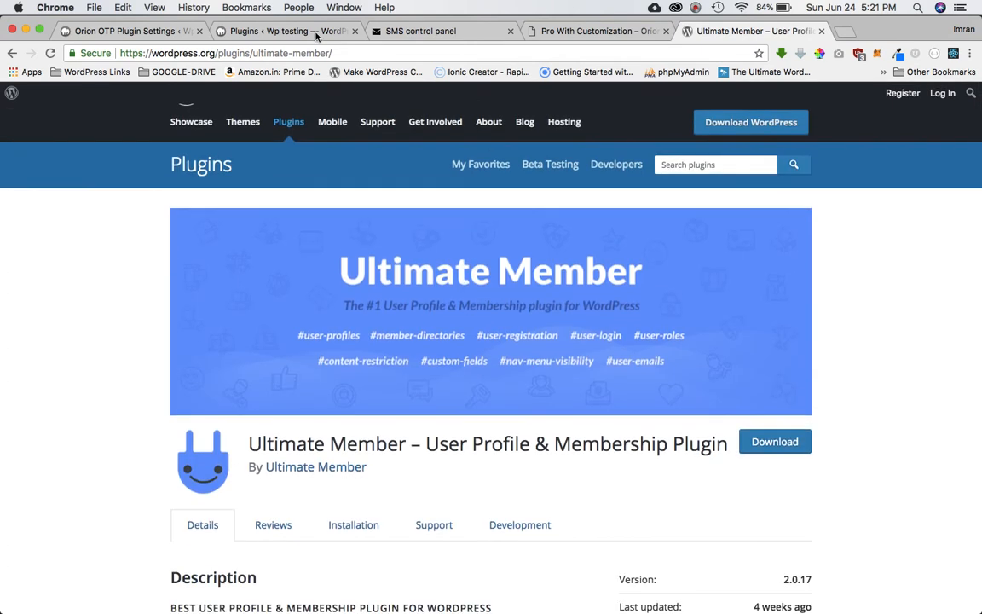
click(293, 31)
Activate Ultimate Member 2.0.17 and open its Settings page showing the General page assignments.
scroll(300, 295, down, 6)
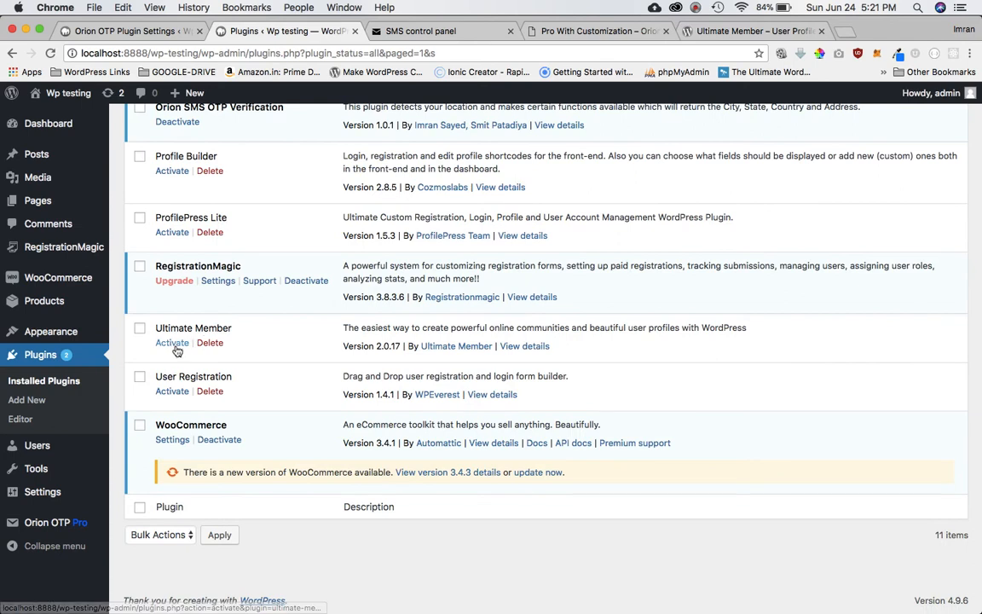
click(172, 343)
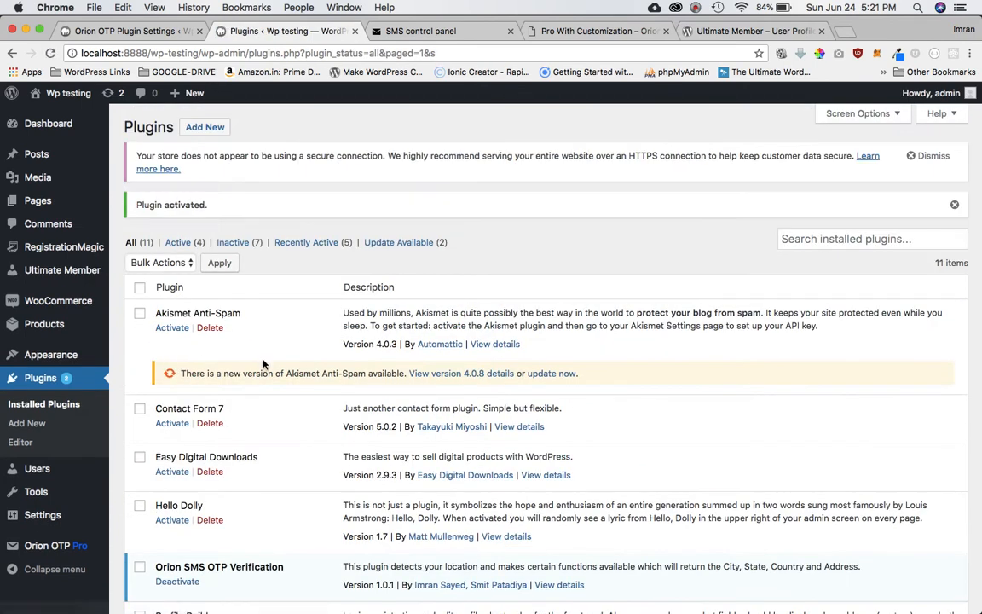
mouse_move(83, 275)
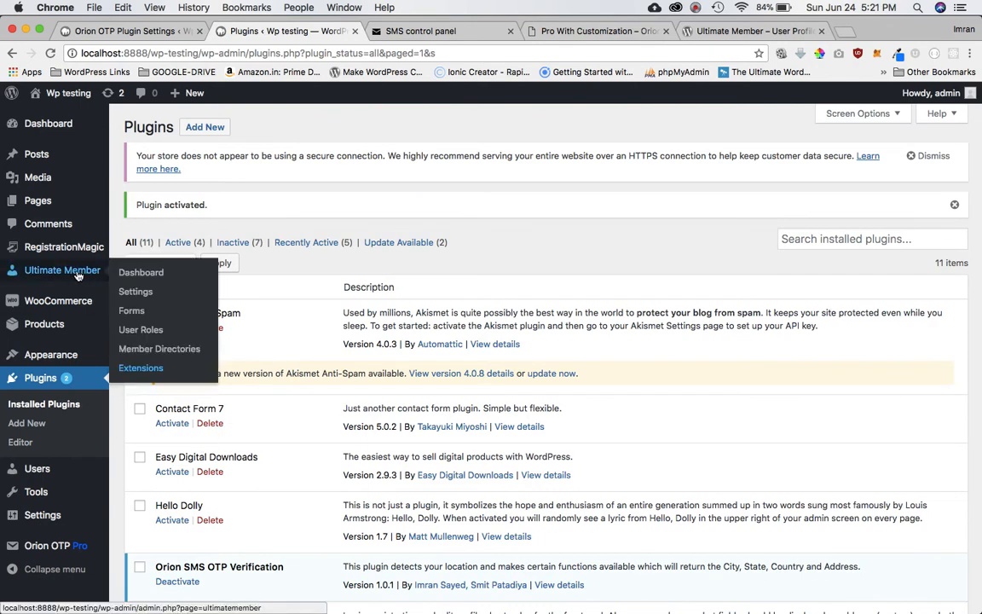
click(146, 294)
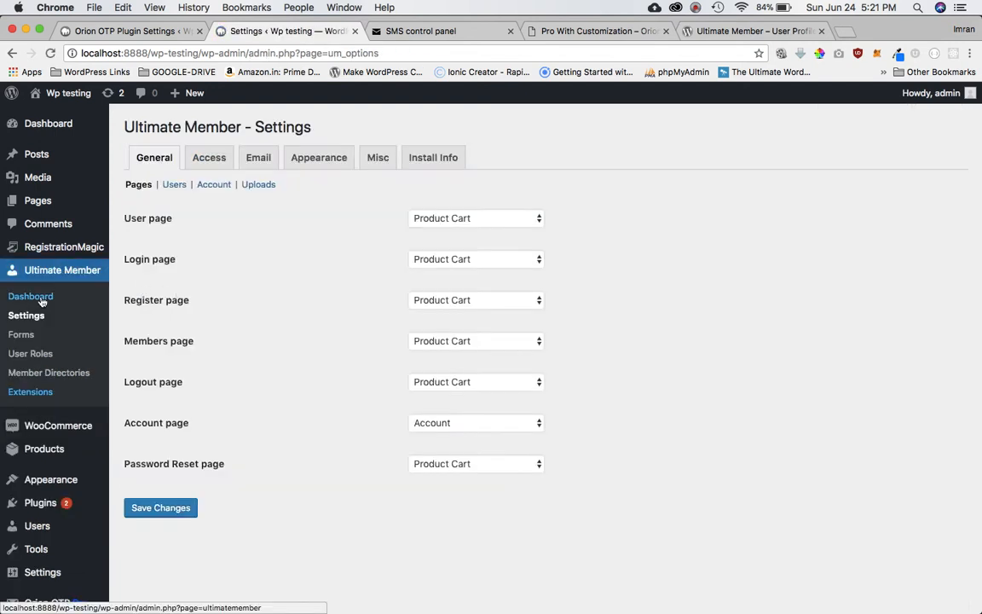
From the Ultimate Member Forms list, copy the Default Registration shortcode [ultimatemember form_id=89].
click(27, 337)
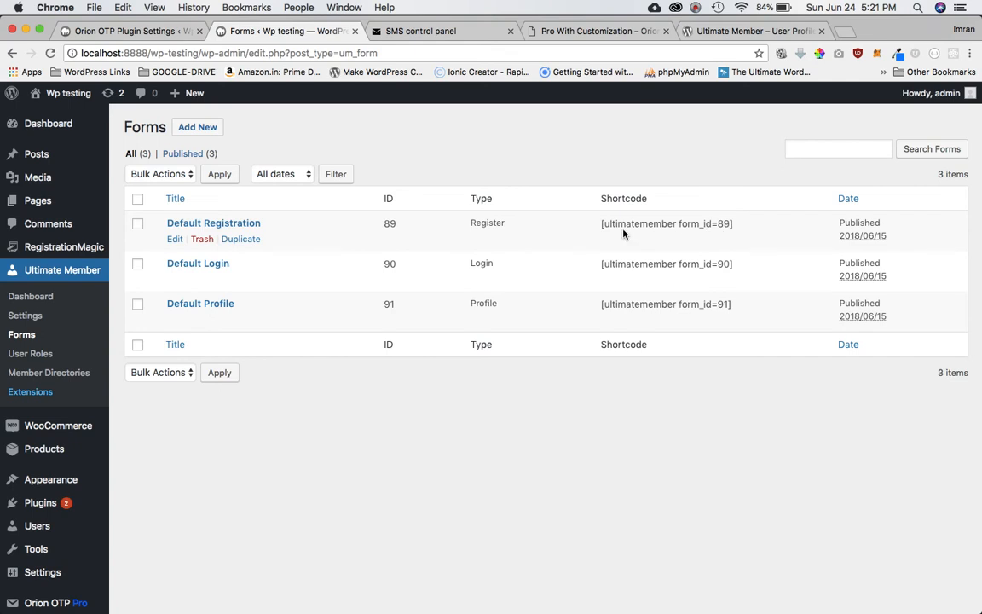
triple_click(668, 225)
key(super+c)
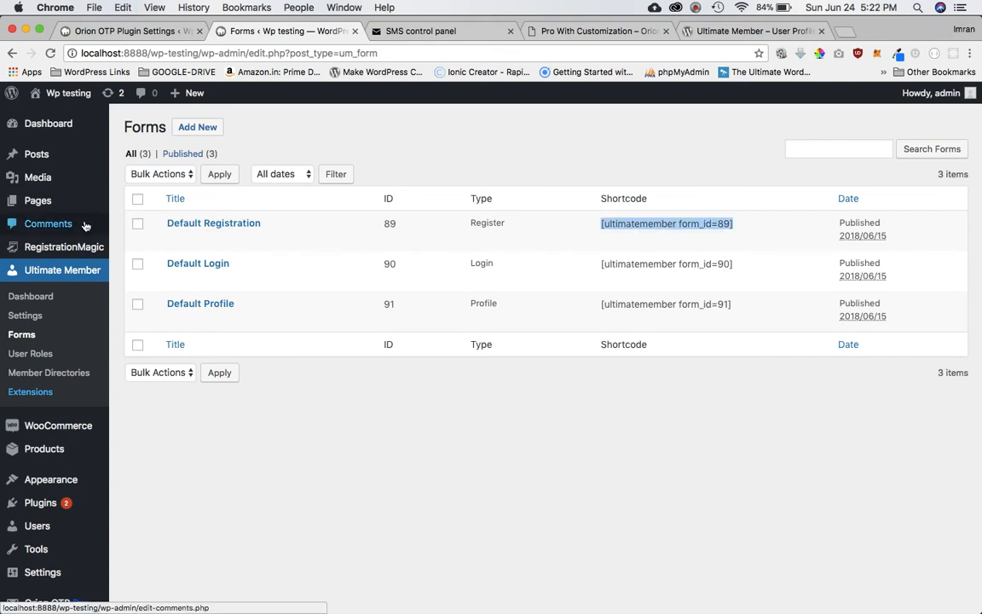
Create a new page titled 'Ultimate Member Resgister'.
mouse_move(43, 200)
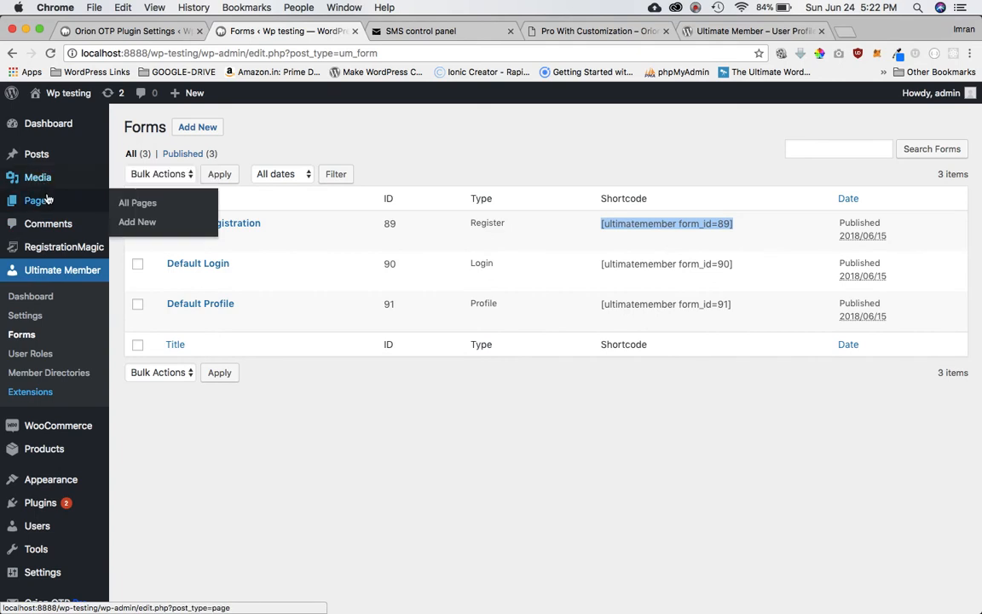
click(147, 223)
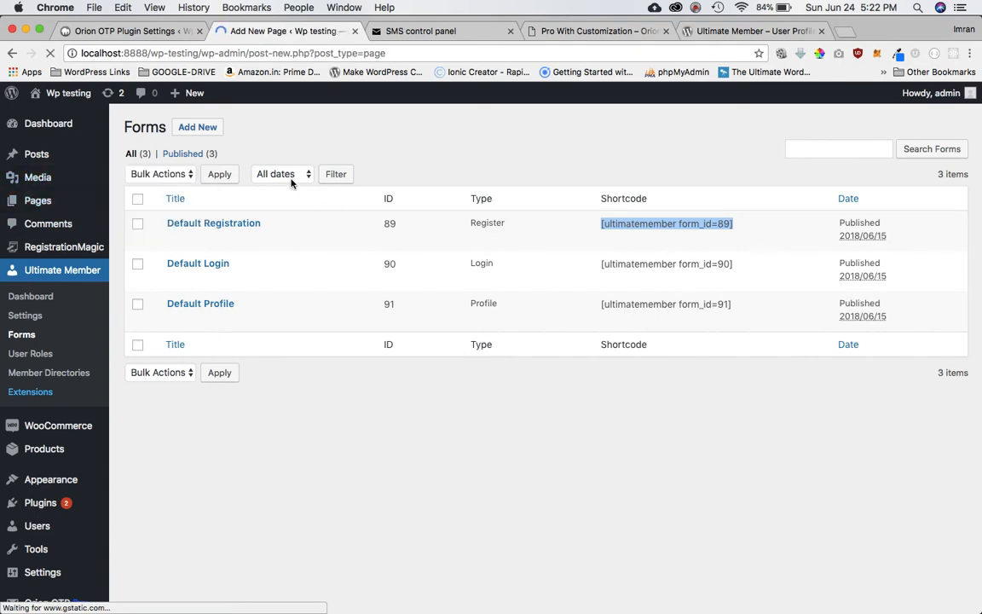
text(U)
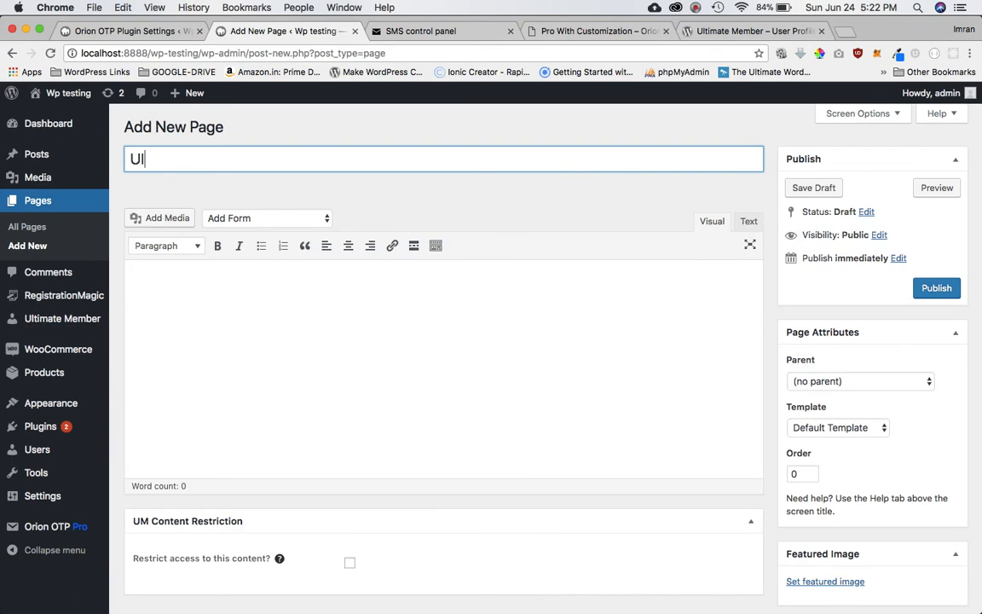
text(ltimate Member)
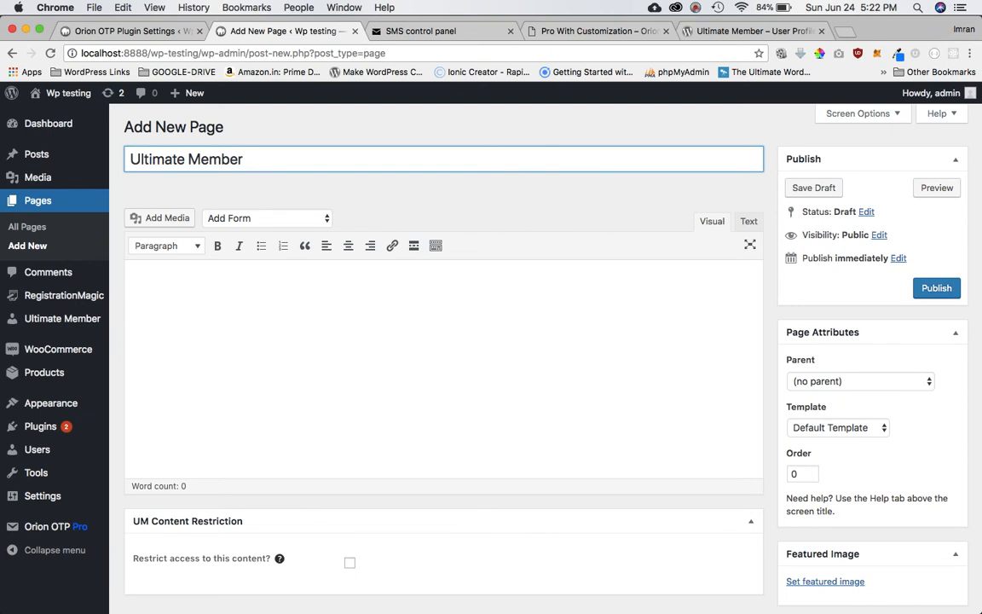
text( Resgister)
Paste the [ultimatemember form_id=89] shortcode into the page body and publish it.
click(232, 377)
key(super+v)
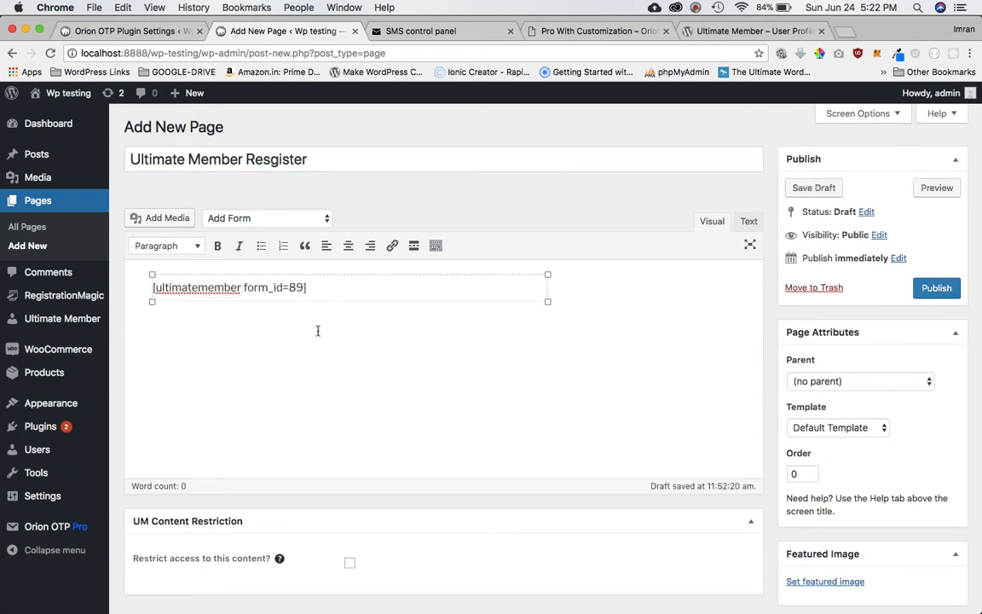
triple_click(330, 287)
key(super+x)
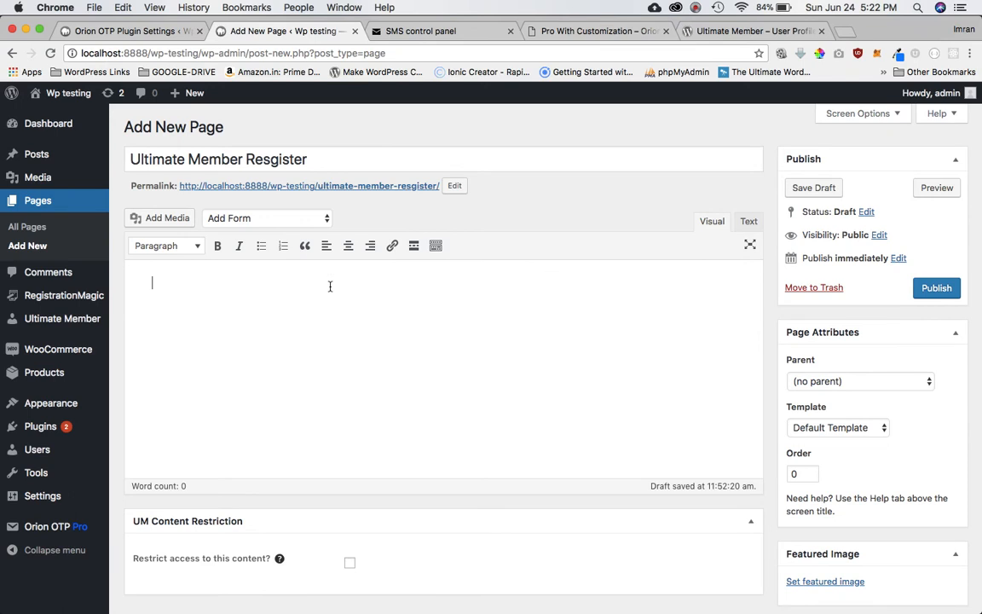
key(super+v)
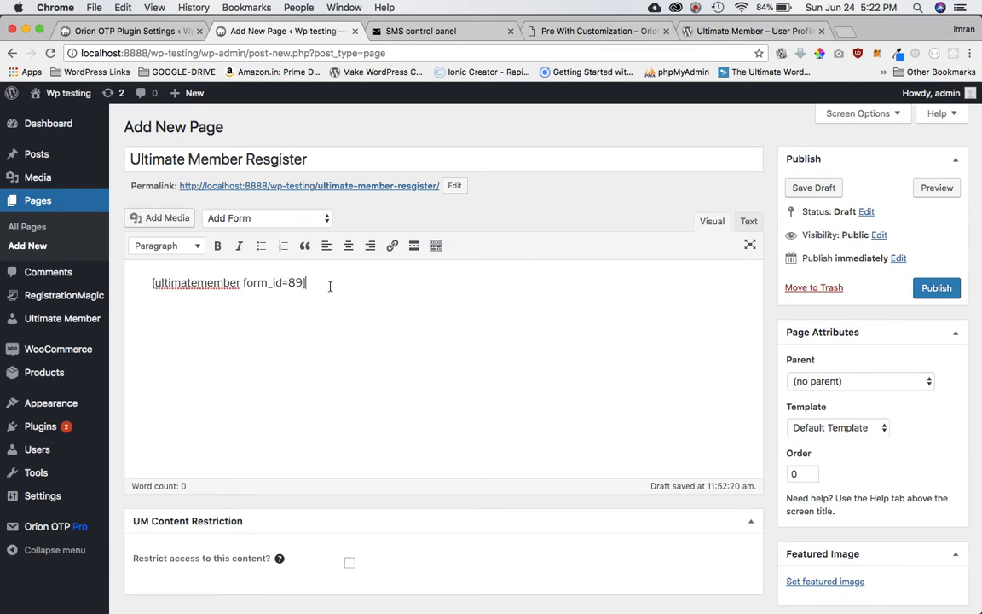
click(938, 289)
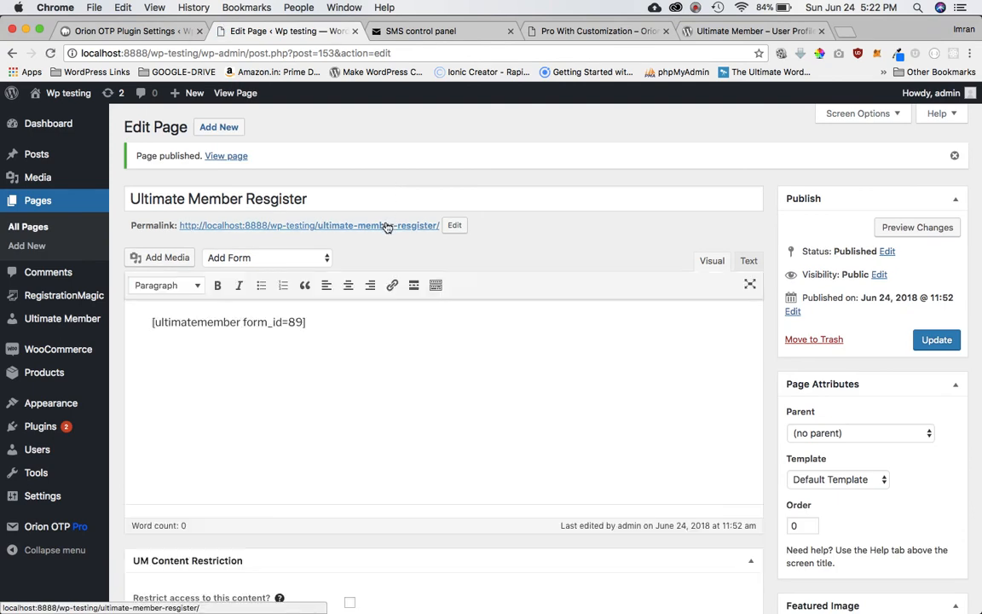
Copy the published page's permalink and load it in a new private window.
right_click(390, 226)
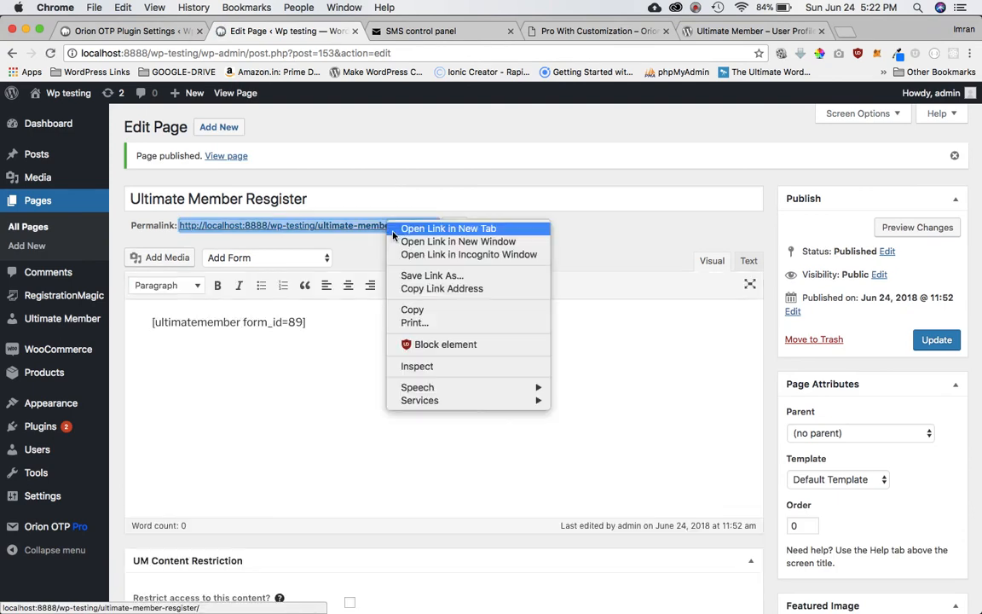
click(413, 309)
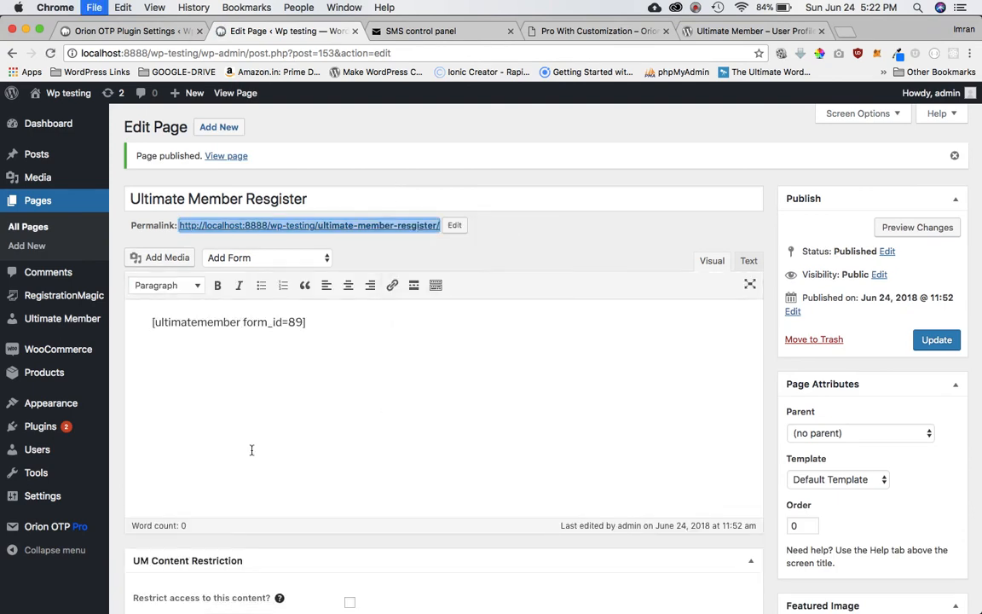
key(super+shift+n)
key(super+v)
key(Return)
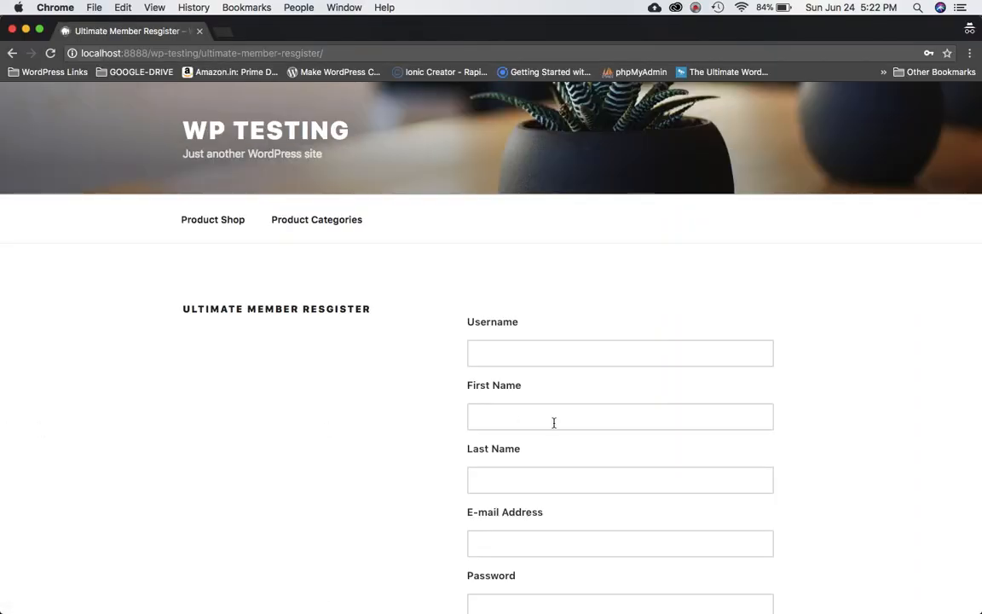
Check the register form's Mobile Number field and place the form window beside the WordPress editor.
scroll(554, 423, down, 5)
scroll(554, 427, up, 5)
scroll(554, 427, down, 5)
scroll(555, 428, up, 3)
scroll(554, 424, down, 5)
click(514, 415)
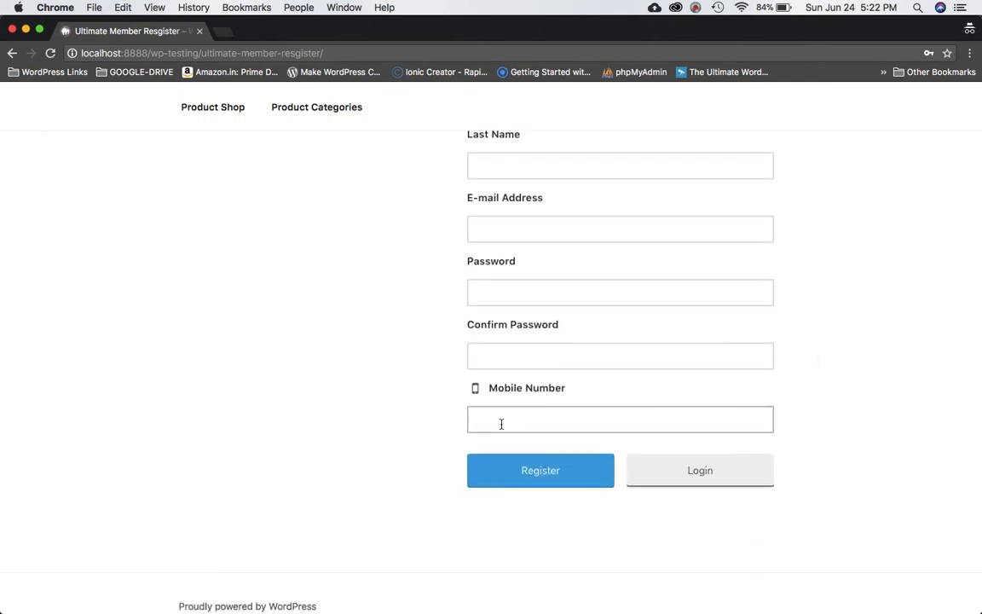
drag(11, 290, 636, 267)
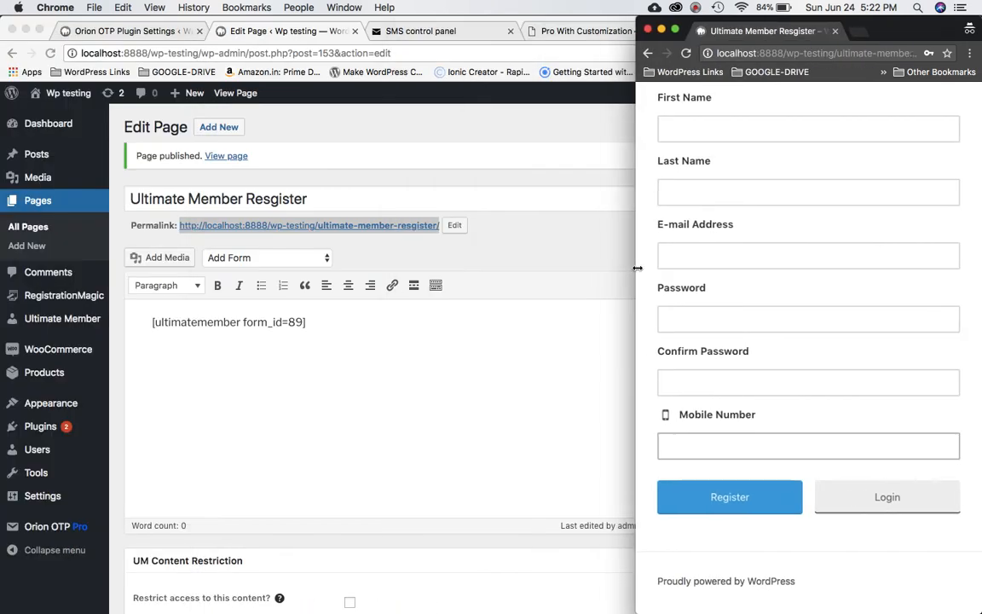
click(420, 428)
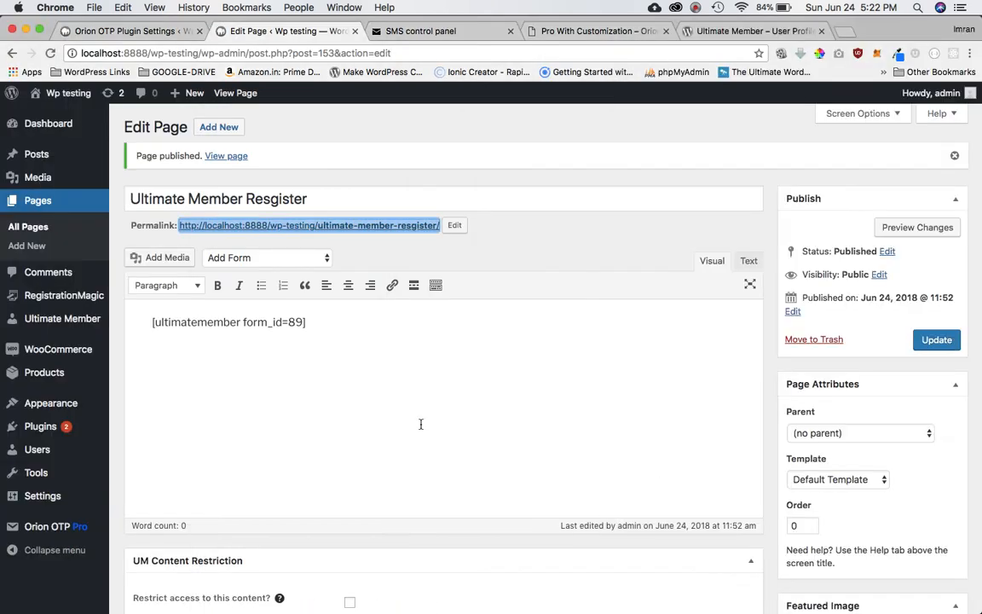
mouse_move(49, 533)
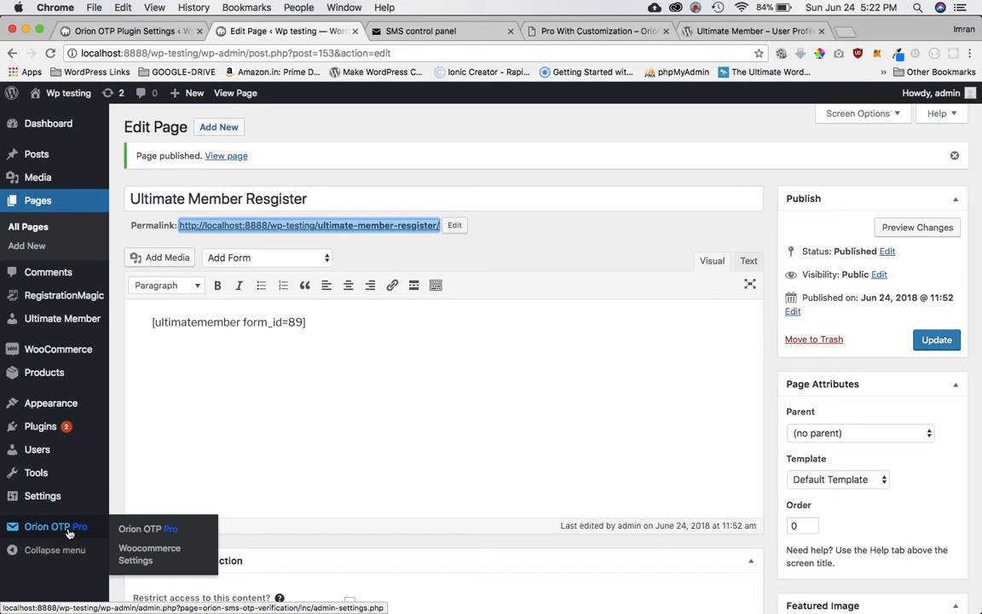
In Orion OTP Pro settings, review the Route (OTP Route) and Country Code (INDIA 91) choices.
click(69, 529)
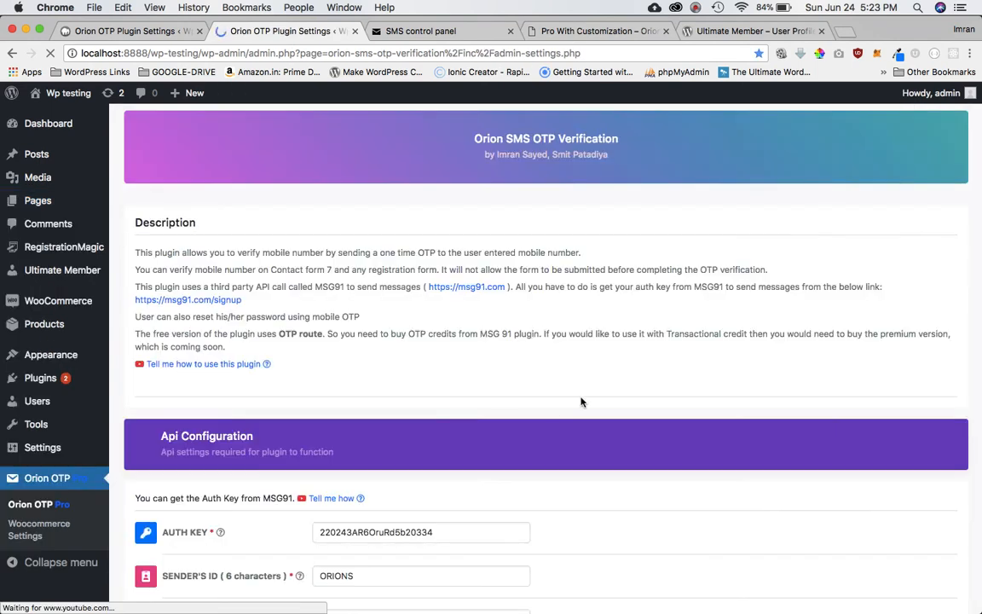
scroll(582, 401, down, 3)
scroll(581, 401, down, 7)
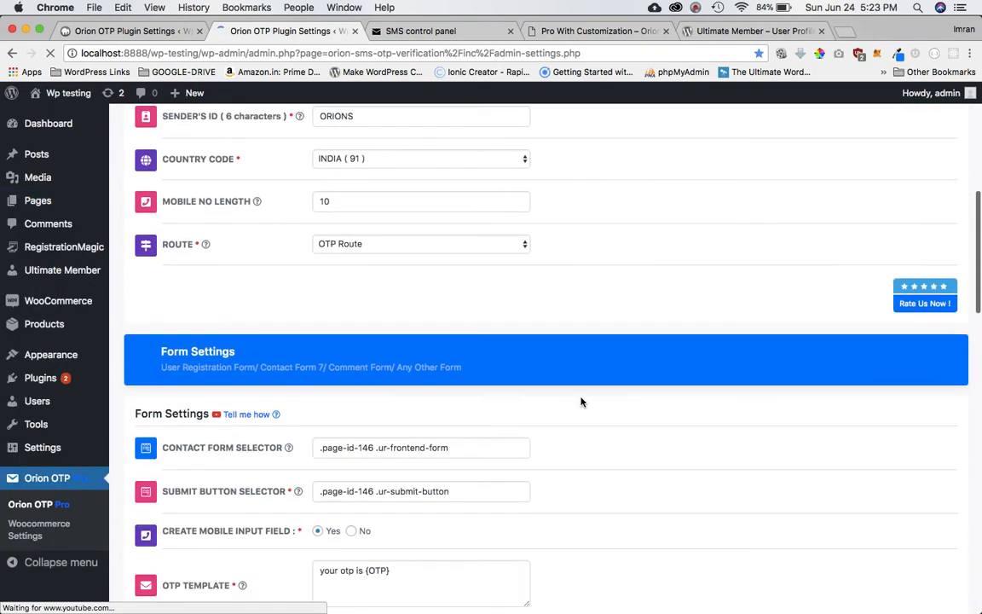
scroll(582, 401, up, 4)
scroll(529, 435, down, 2)
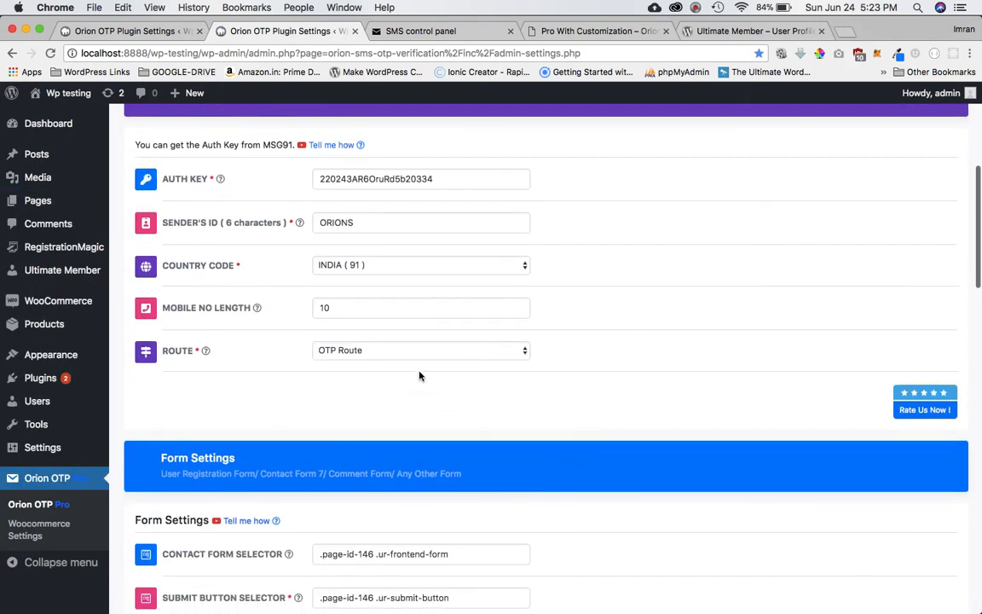
click(386, 353)
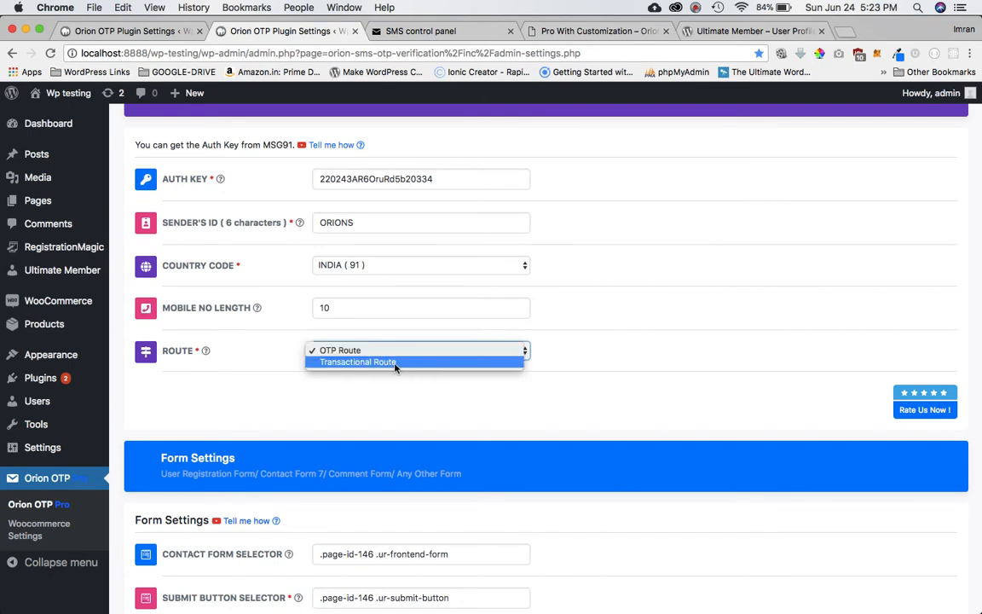
click(621, 352)
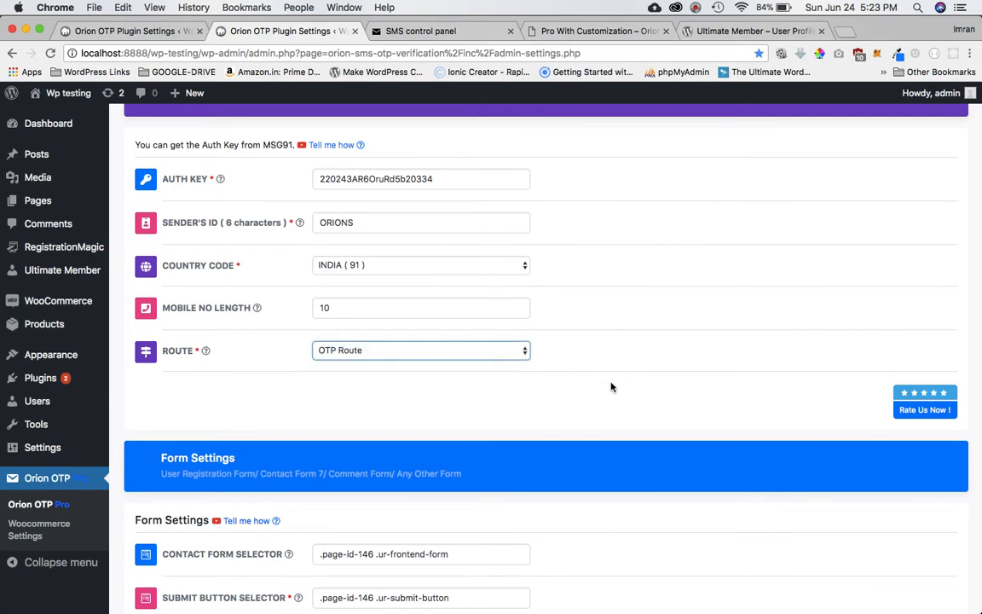
scroll(606, 409, up, 1)
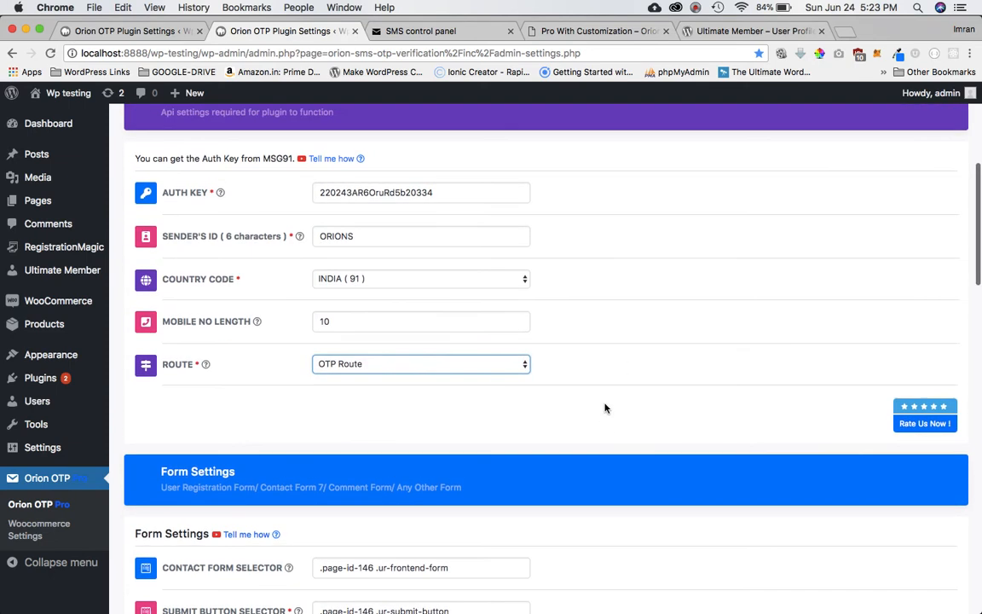
click(387, 283)
scroll(442, 286, up, 10)
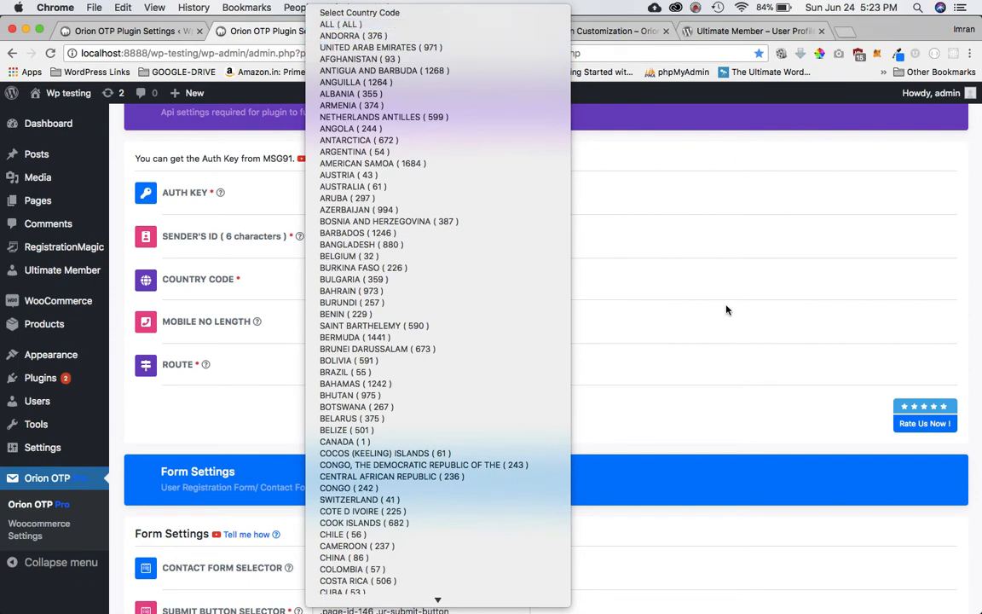
click(764, 377)
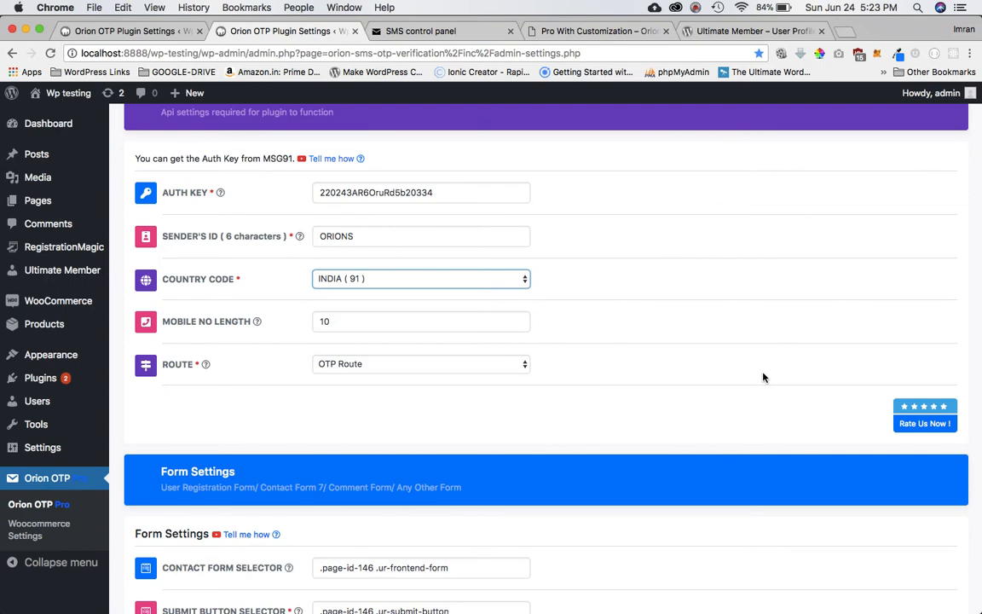
Compare the settings' auth key against the one in the MSG91 SMS control panel.
drag(929, 336, 530, 346)
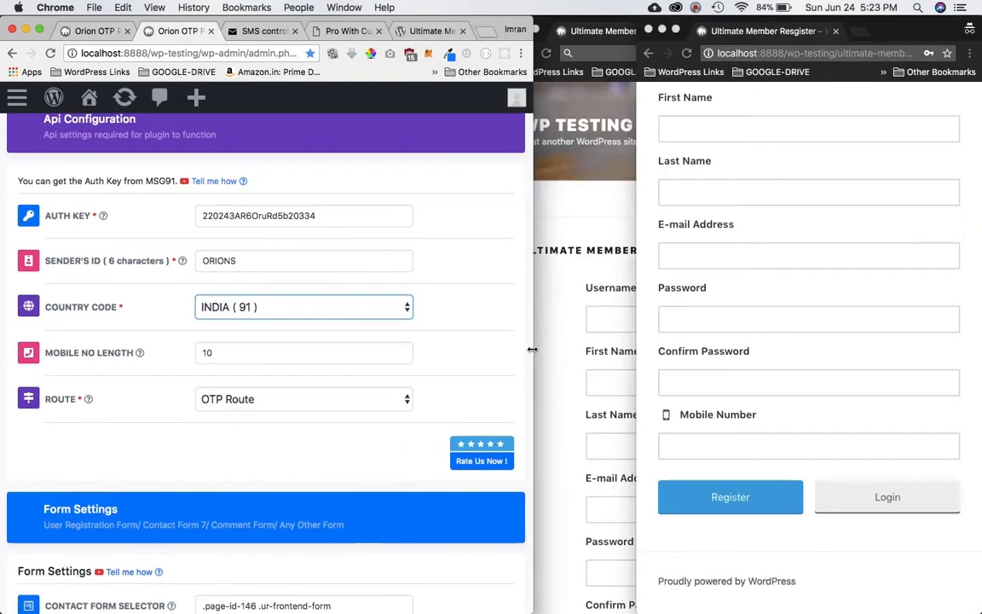
click(512, 240)
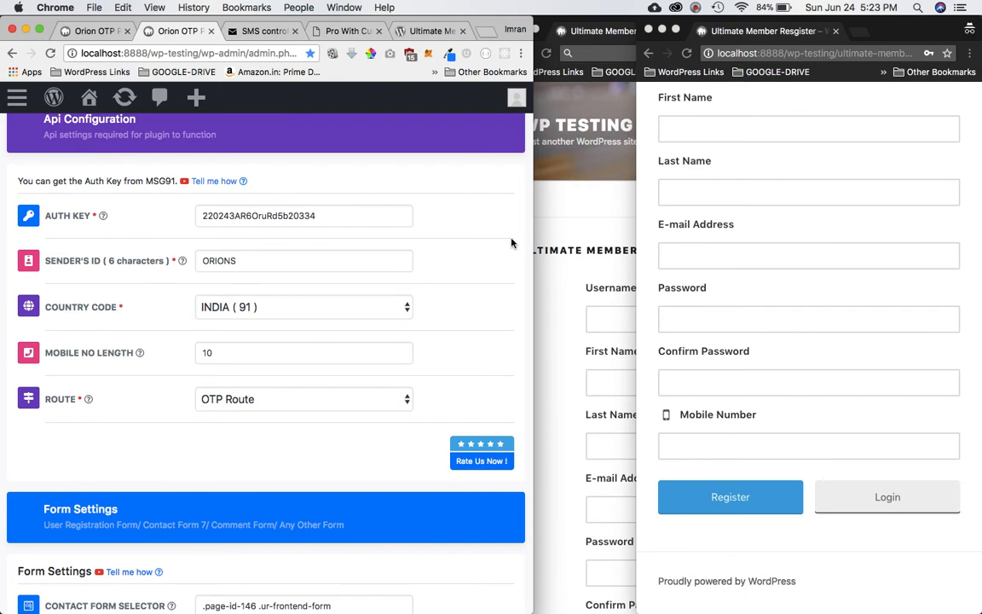
drag(532, 242, 937, 247)
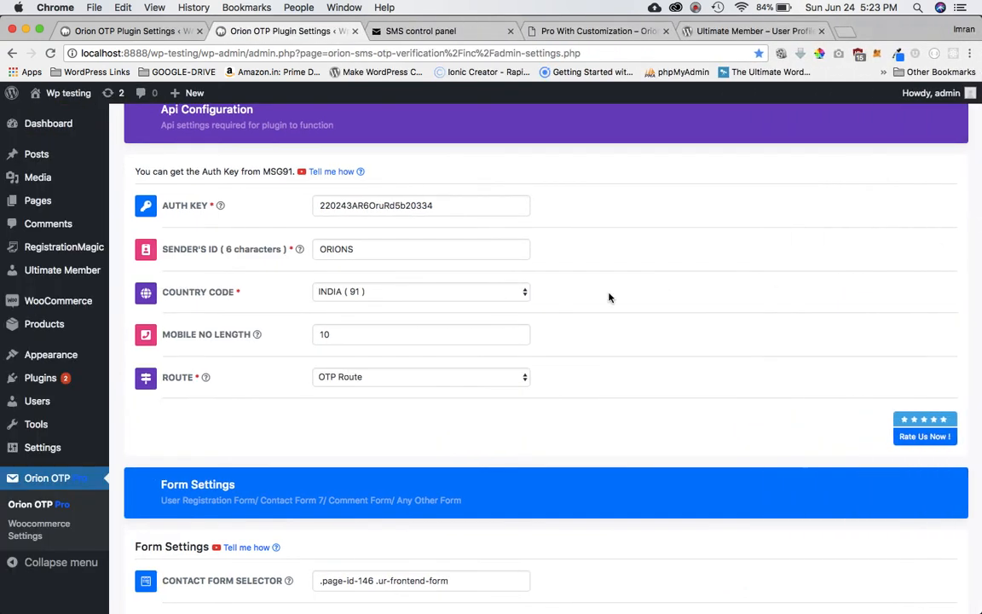
scroll(609, 297, up, 4)
double_click(441, 361)
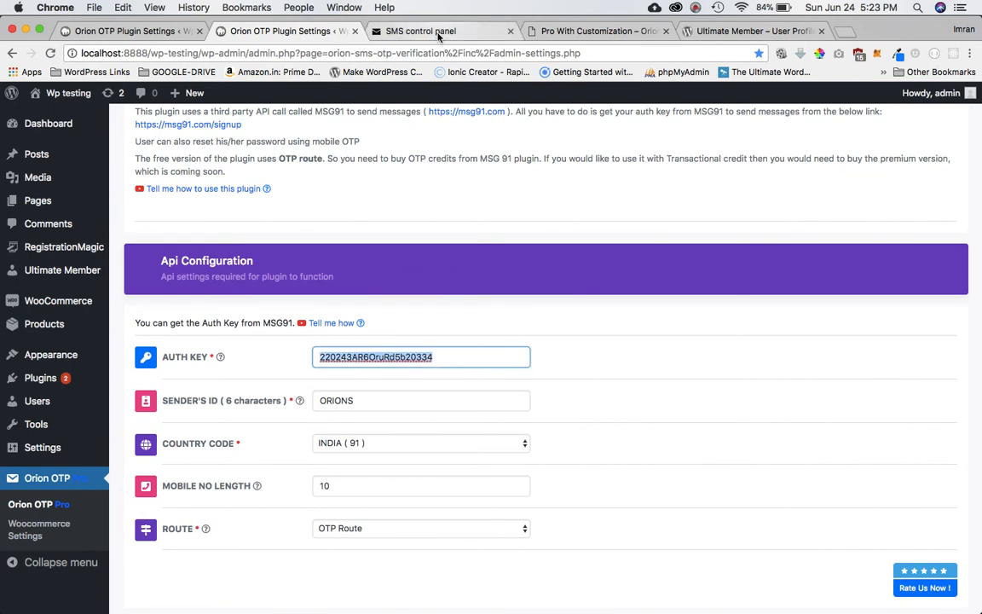
click(422, 31)
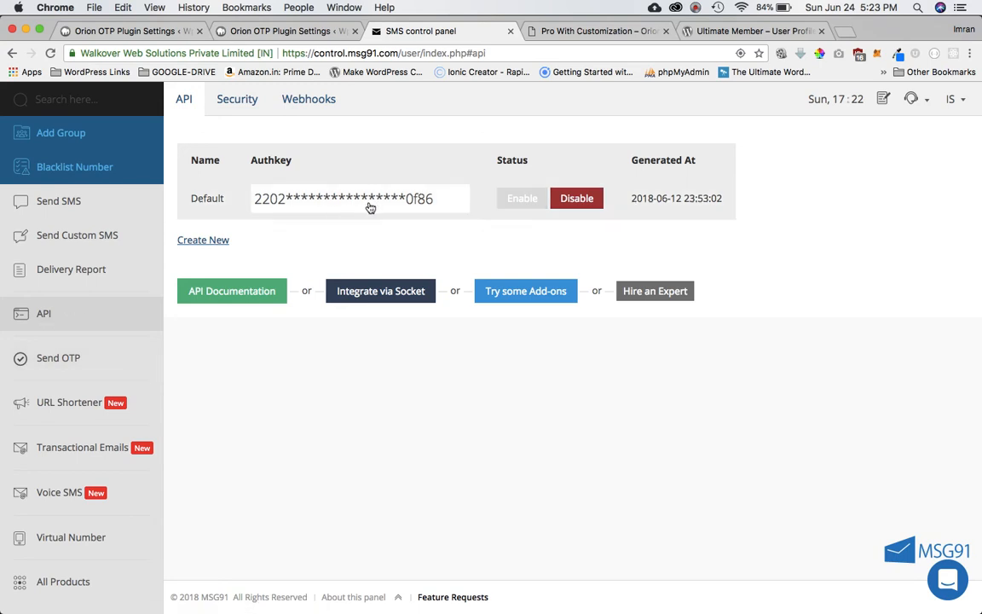
click(286, 31)
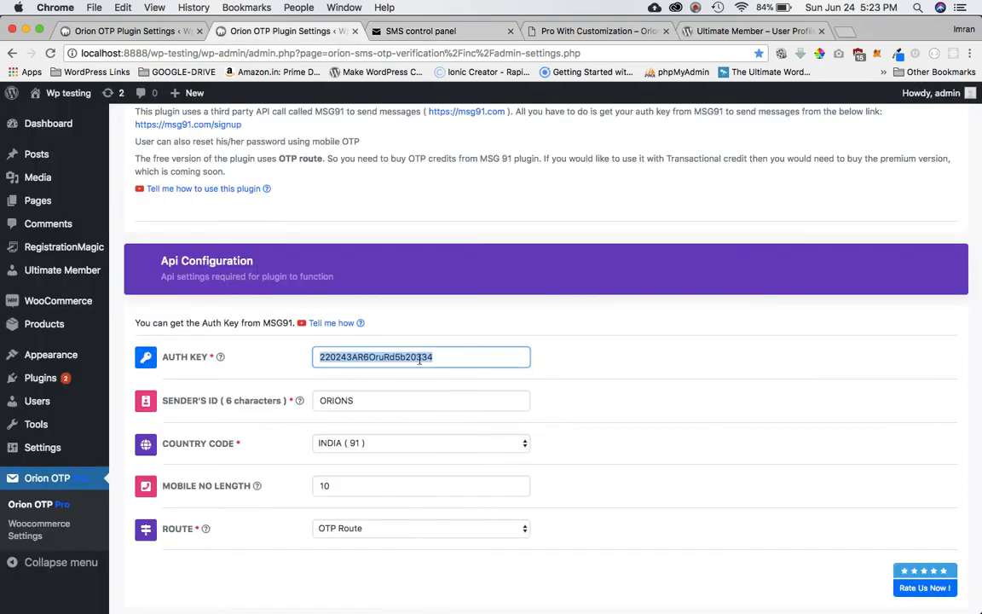
Change the country code to ALL ( ALL ).
scroll(471, 356, up, 3)
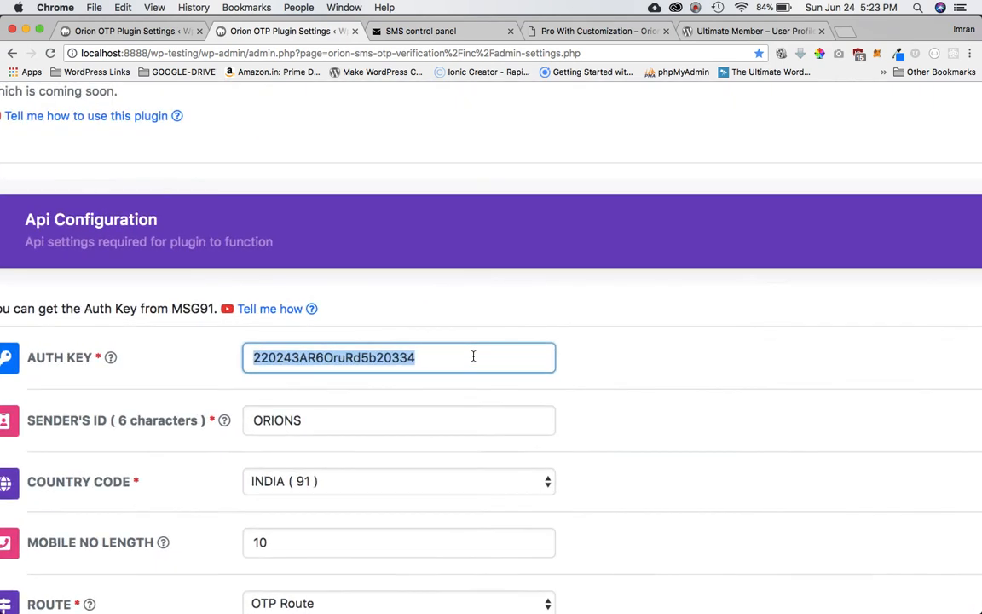
scroll(473, 356, down, 2)
scroll(473, 356, left, 2)
mouse_move(180, 285)
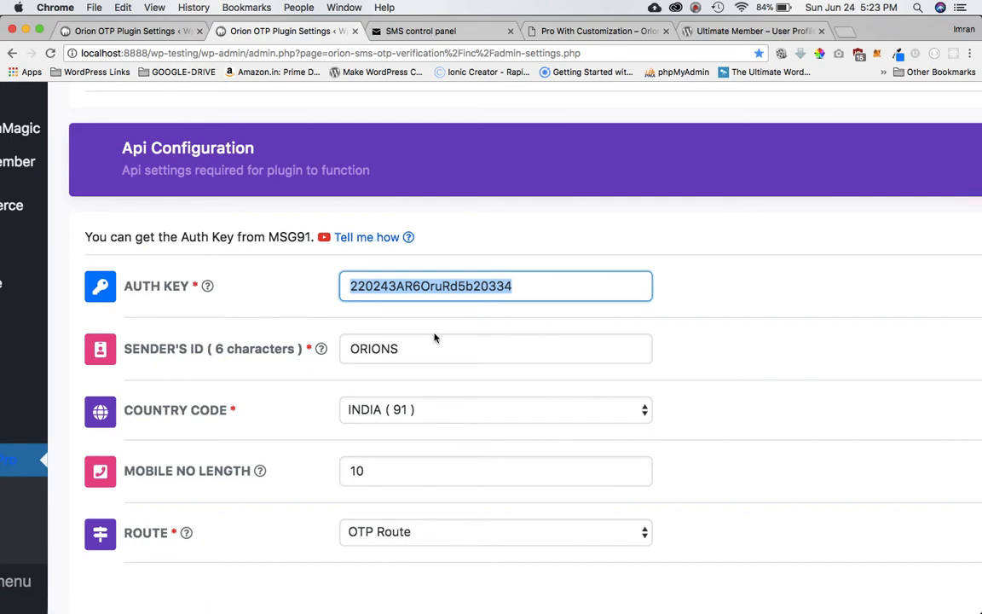
scroll(435, 366, down, 2)
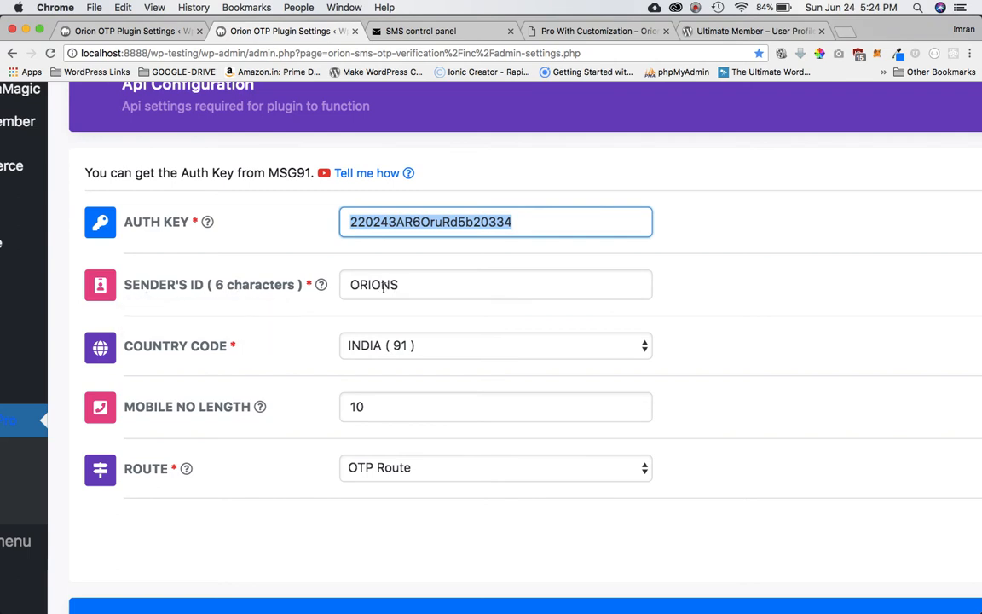
scroll(402, 319, down, 2)
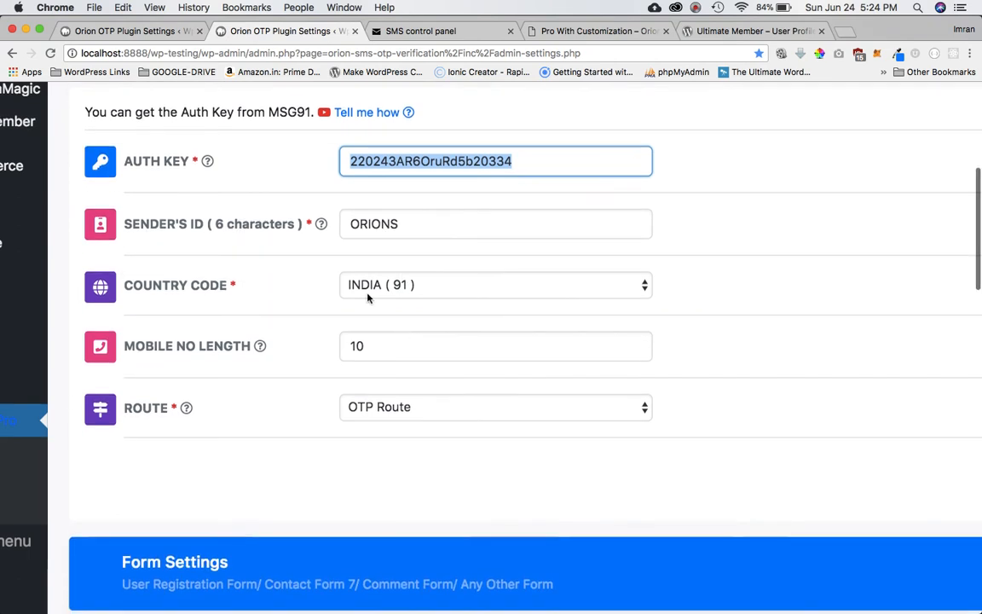
click(393, 295)
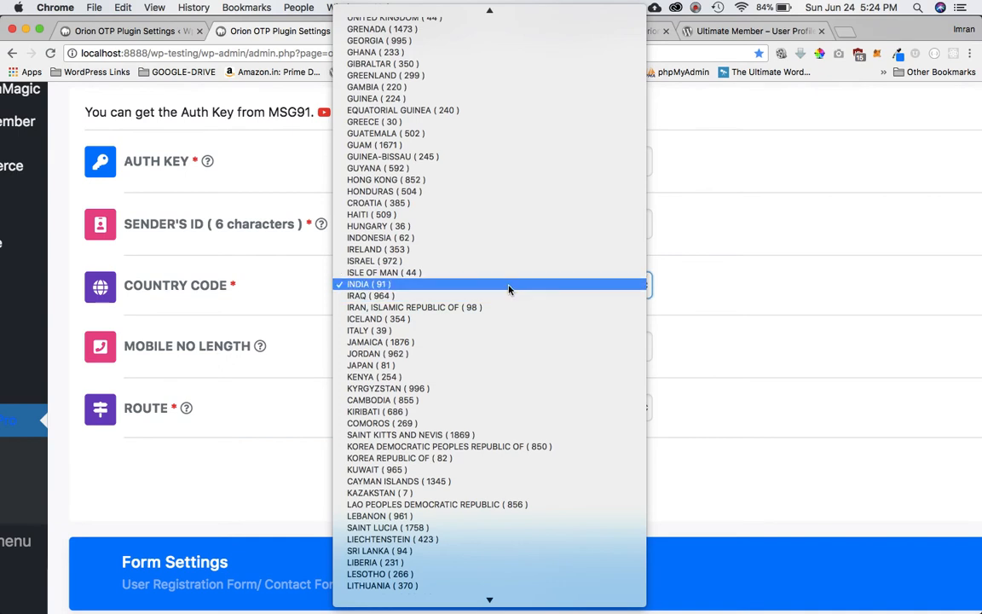
scroll(509, 290, up, 10)
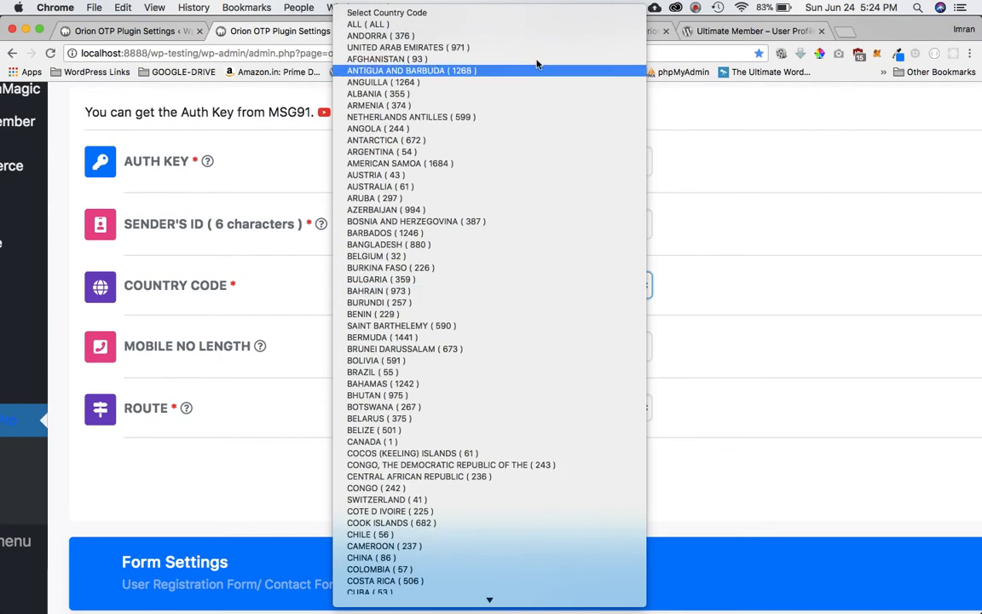
click(472, 25)
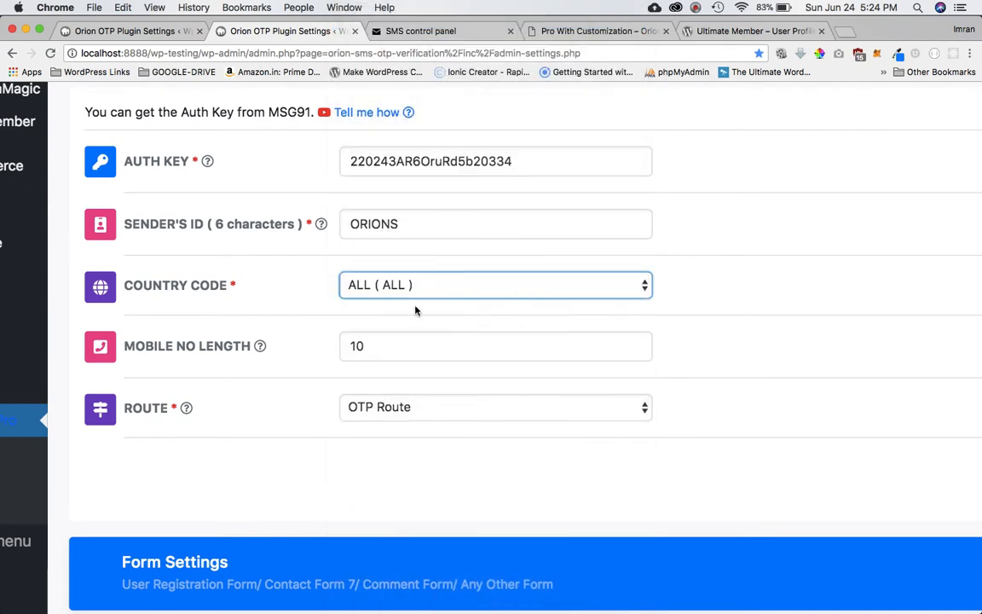
Set the country code back to INDIA ( 91 ) and select the mobile length value 10.
click(468, 300)
scroll(452, 411, down, 5)
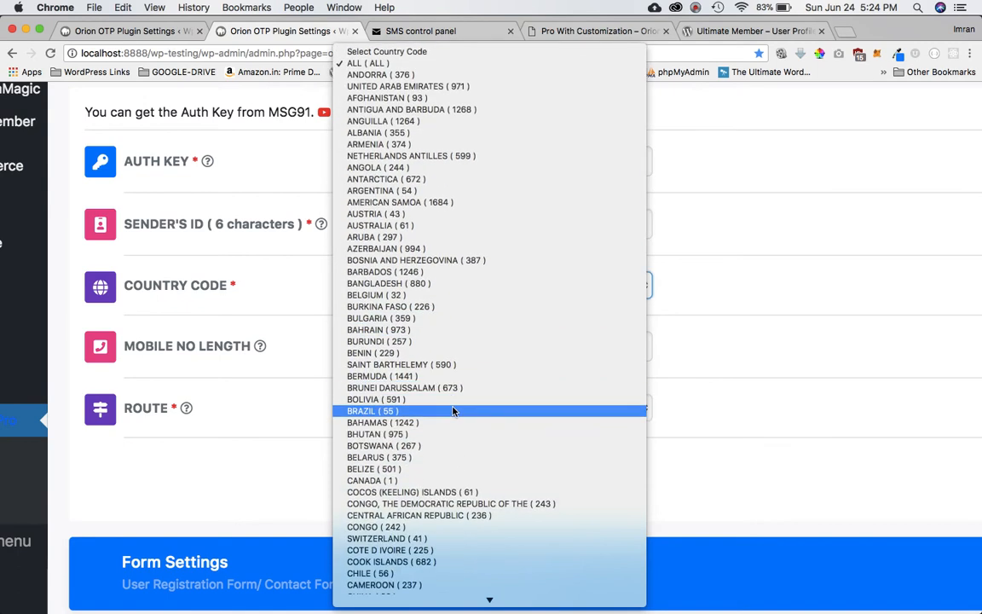
key(i)
scroll(453, 412, down, 10)
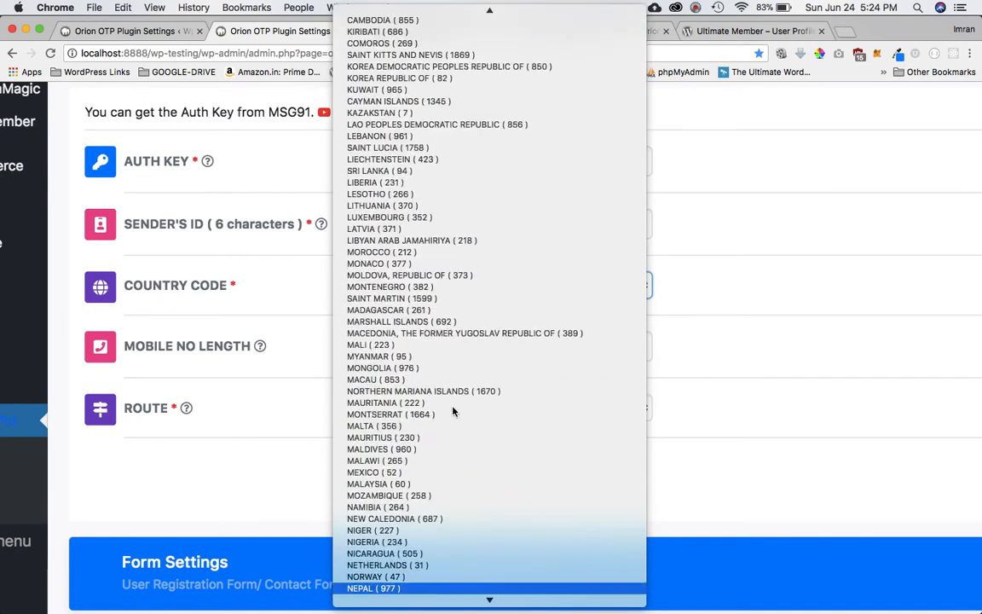
scroll(453, 412, up, 5)
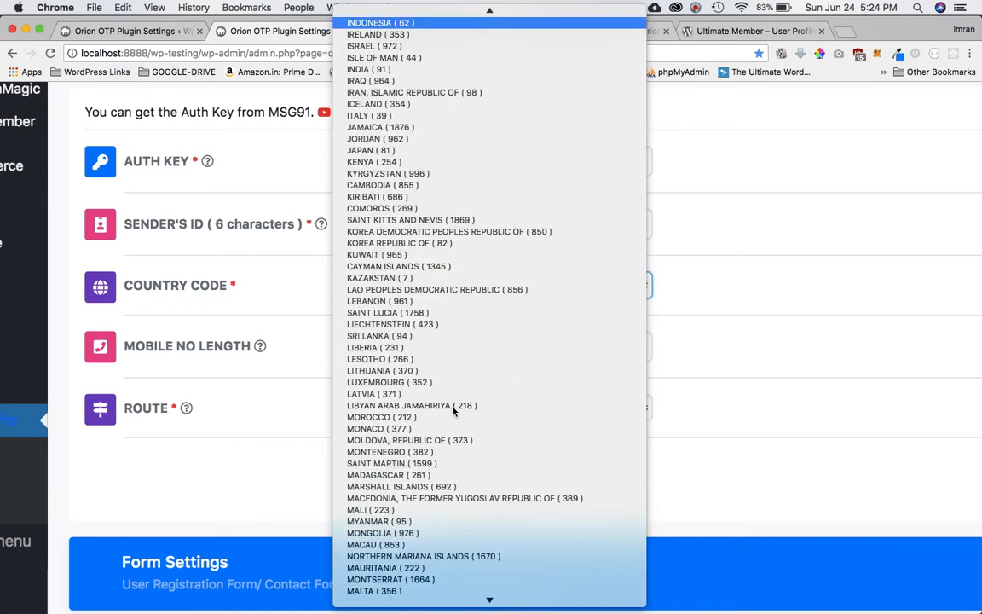
scroll(445, 254, up, 4)
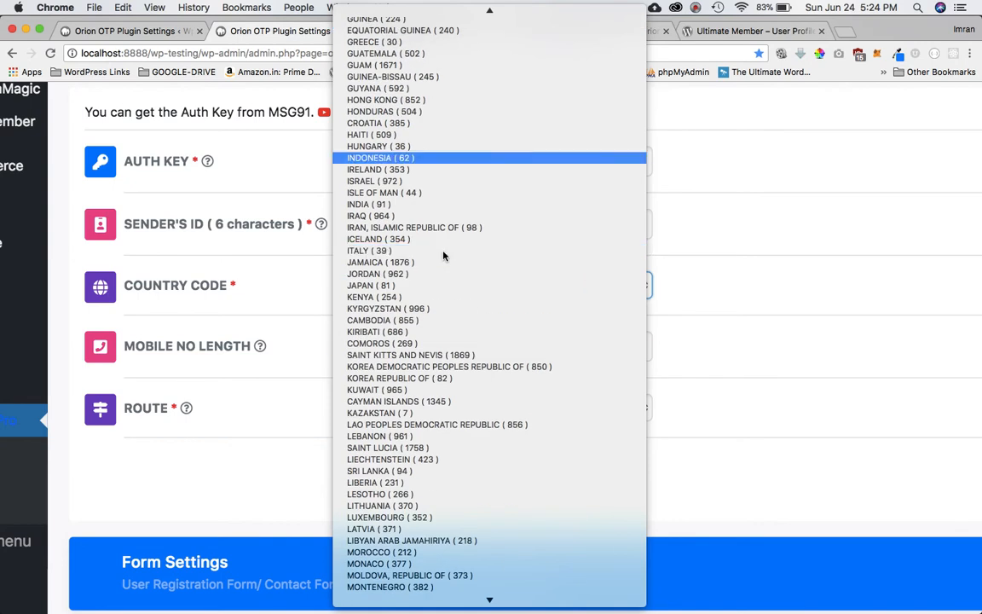
key(Down)
key(Down)
key(Down)
key(Down)
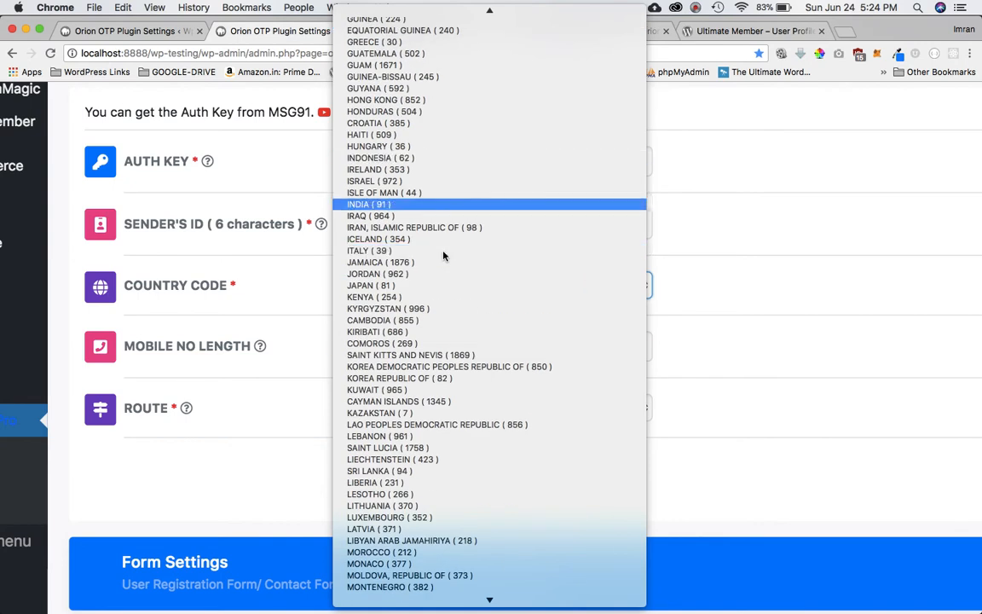
click(439, 205)
double_click(431, 358)
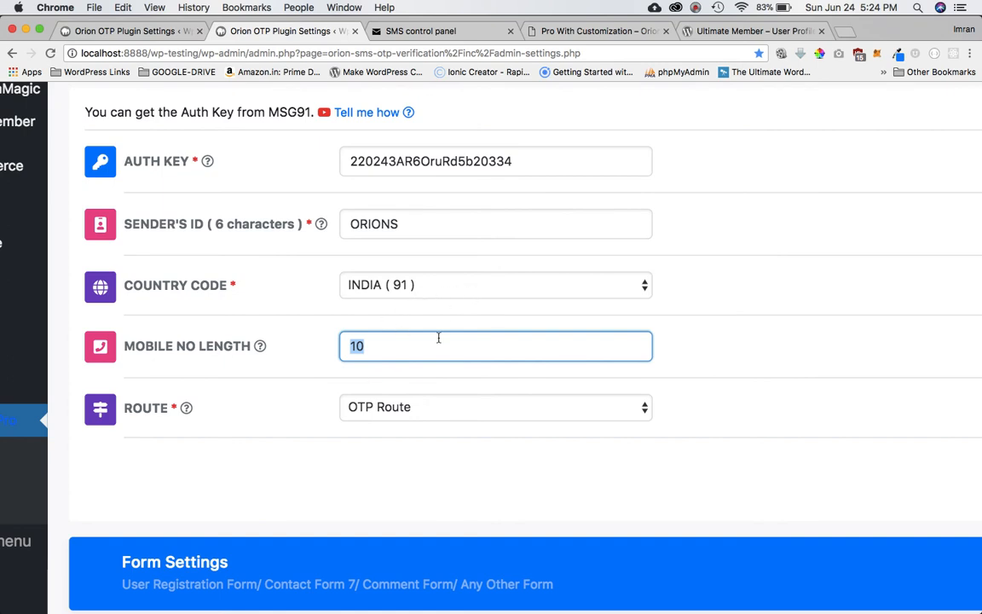
Confirm the route stays OTP Route, then scroll down to the Form Settings section.
click(441, 411)
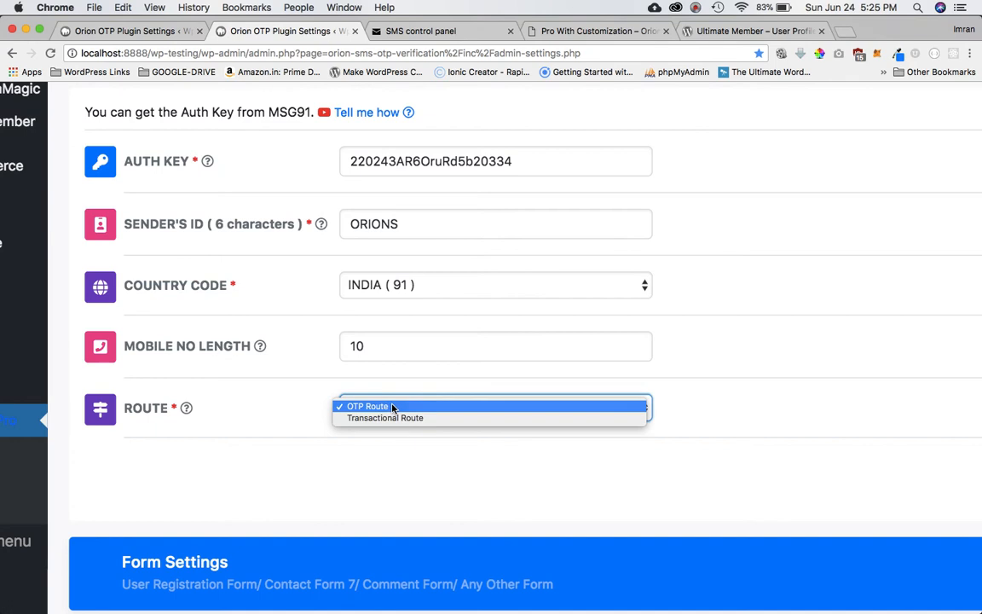
click(691, 387)
scroll(690, 387, down, 2)
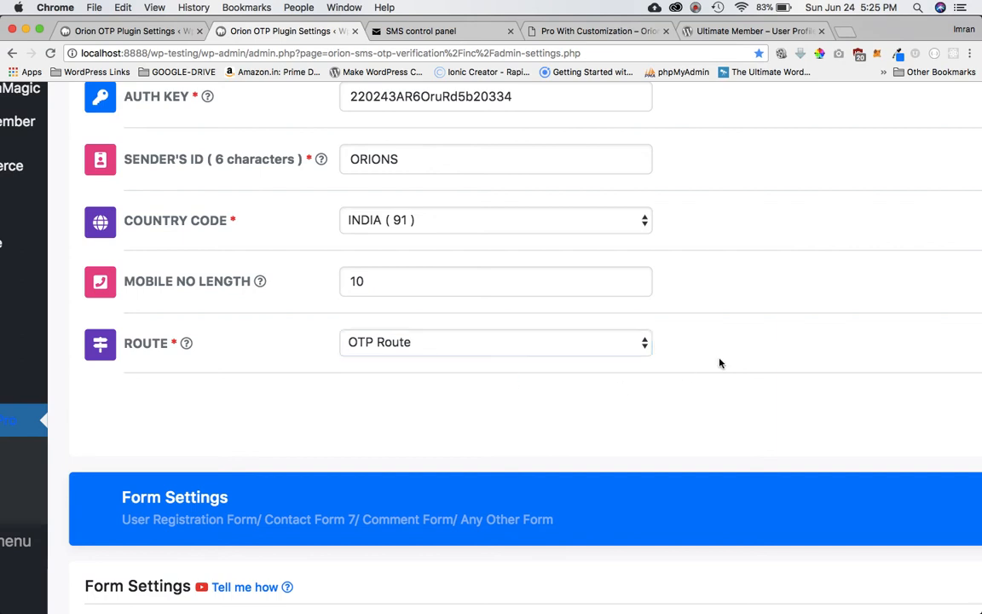
scroll(720, 364, down, 2)
scroll(719, 364, down, 3)
scroll(719, 362, up, 5)
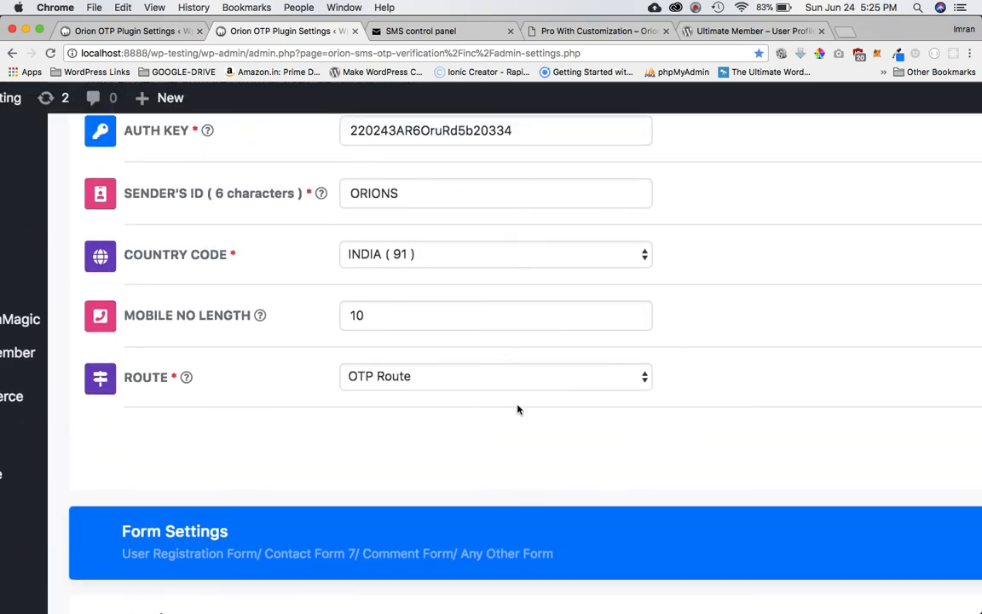
scroll(517, 411, down, 10)
Clear the Contact Form and Submit Button Selector fields and paste a longer OTP template message.
click(500, 294)
key(super+a)
key(BackSpace)
click(477, 356)
key(super+a)
key(BackSpace)
click(440, 491)
key(super+a)
key(super+v)
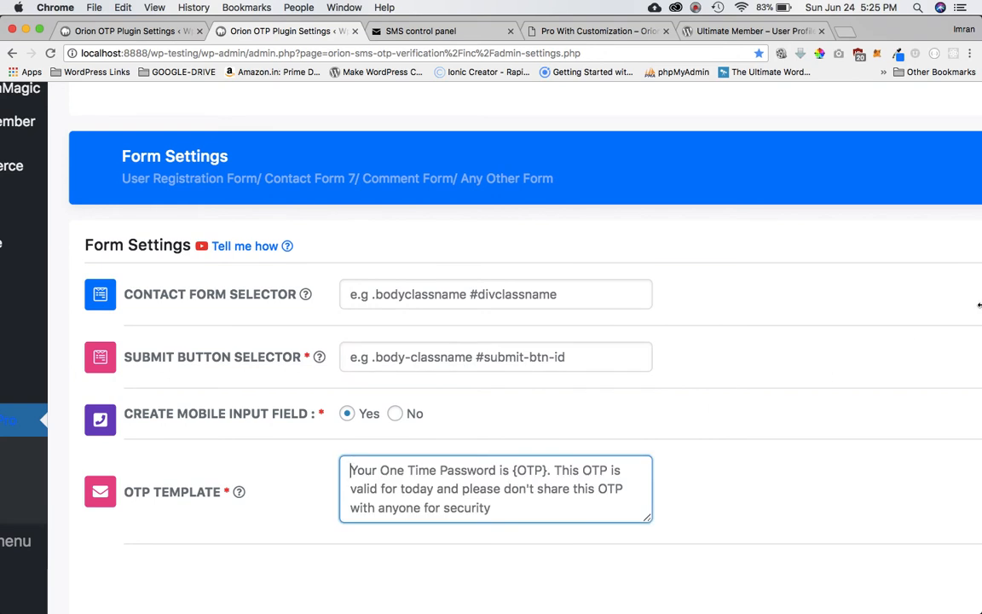
Arrange the register page window beside the Orion OTP settings window.
drag(974, 303, 630, 263)
click(646, 260)
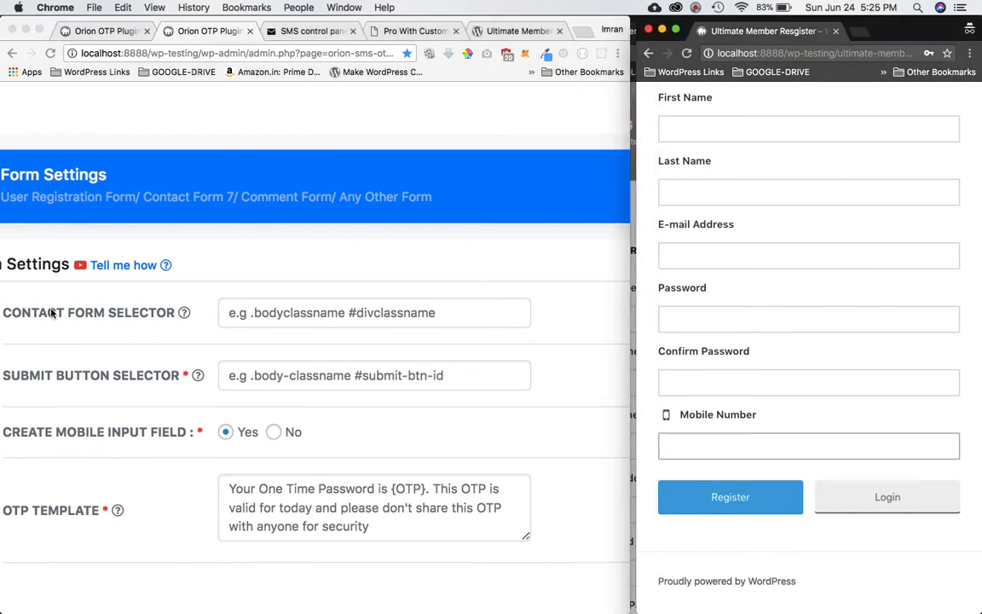
click(320, 281)
mouse_move(167, 313)
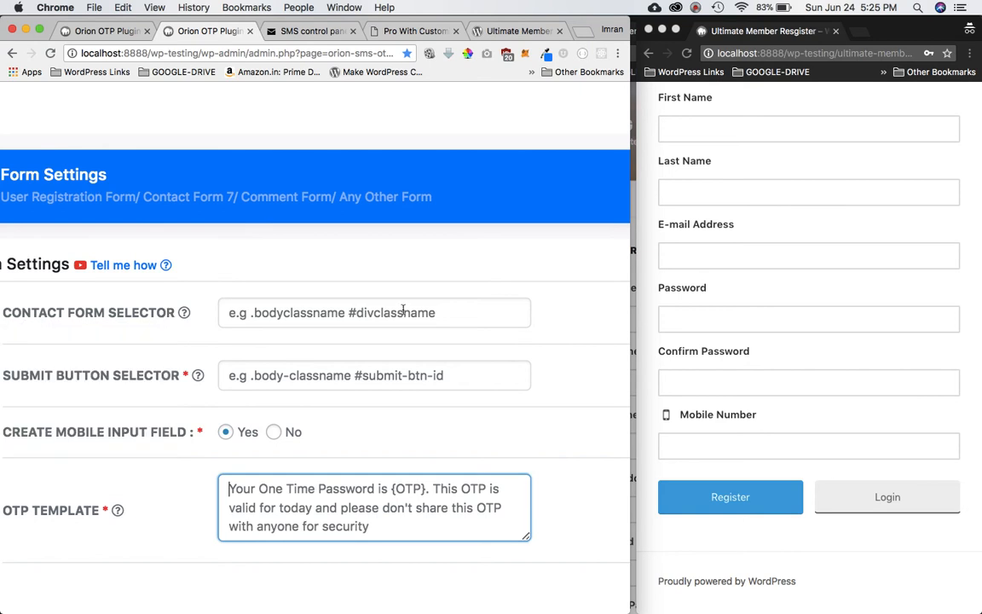
click(738, 234)
scroll(808, 248, up, 5)
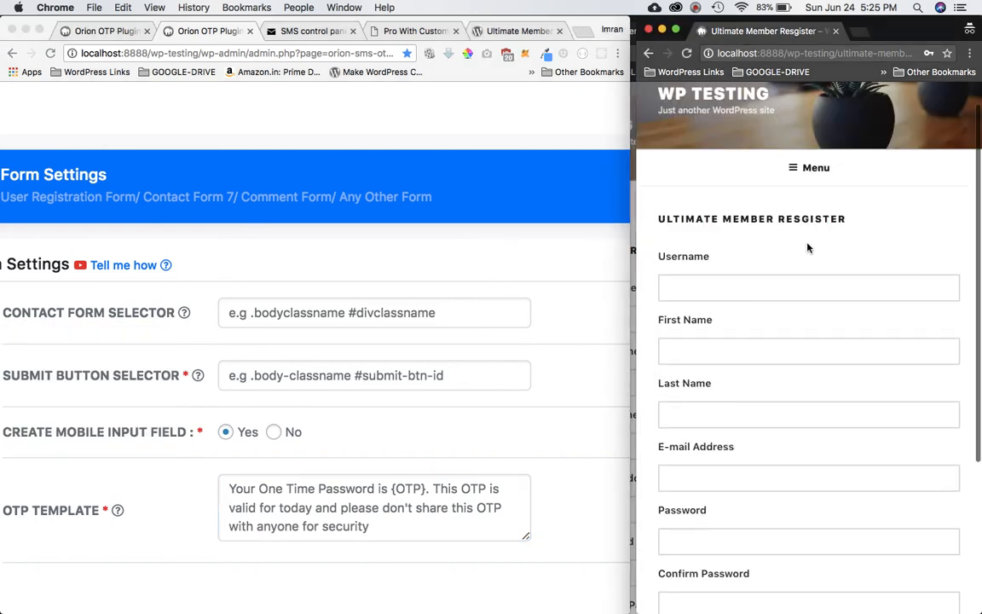
Inspect the register form's Username field in Chrome DevTools.
click(750, 288)
right_click(747, 294)
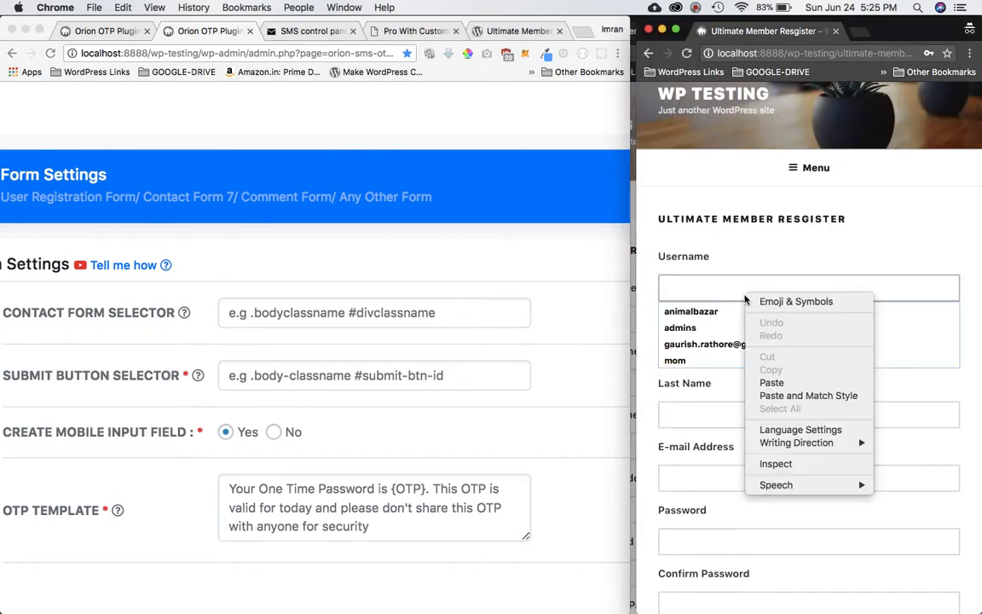
click(789, 463)
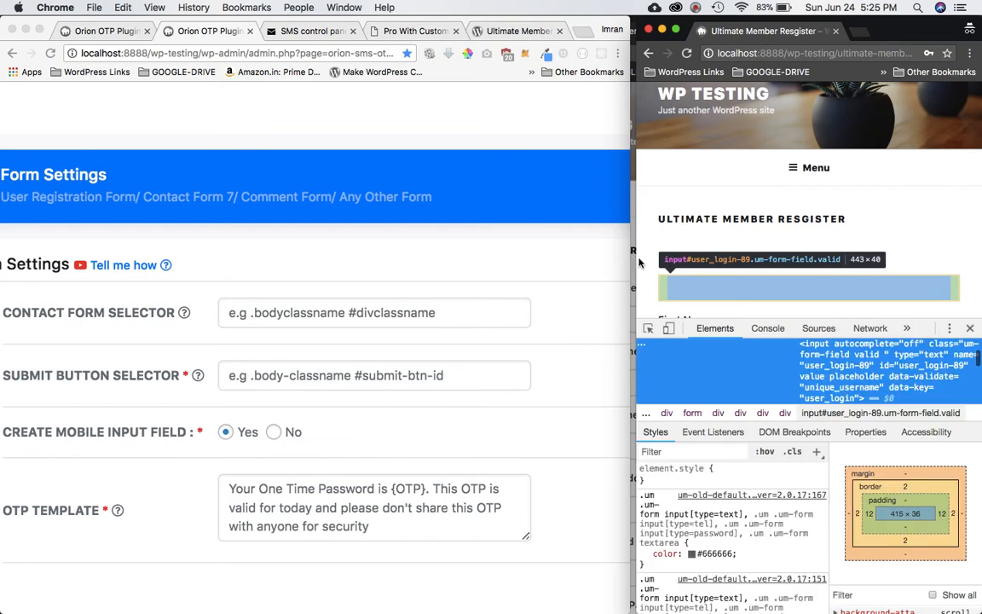
drag(637, 249, 258, 248)
Select the body element, grab its page-id-153 class, and return to the settings window.
scroll(507, 468, up, 2)
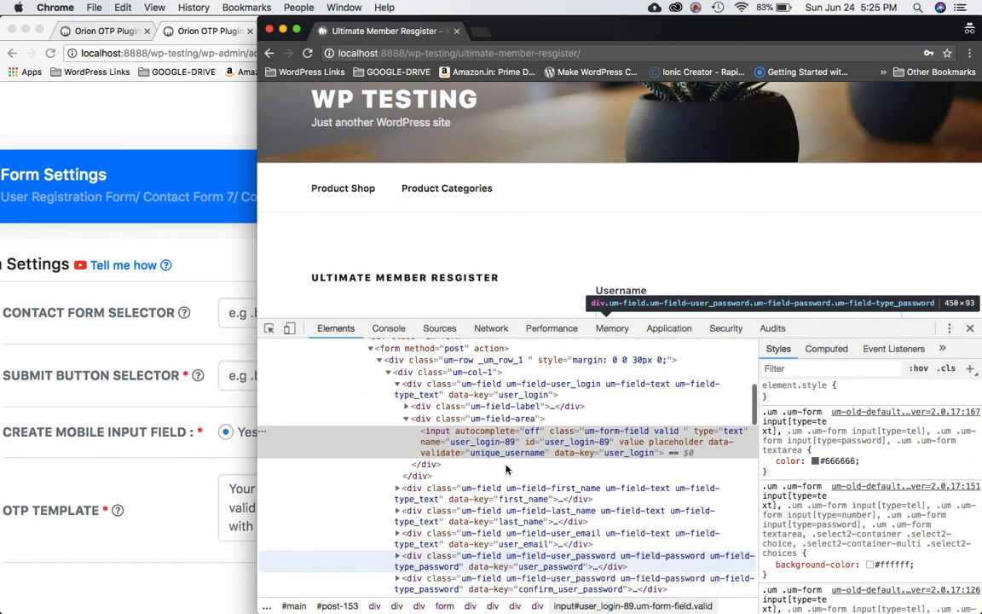
scroll(440, 458, up, 4)
scroll(440, 459, up, 3)
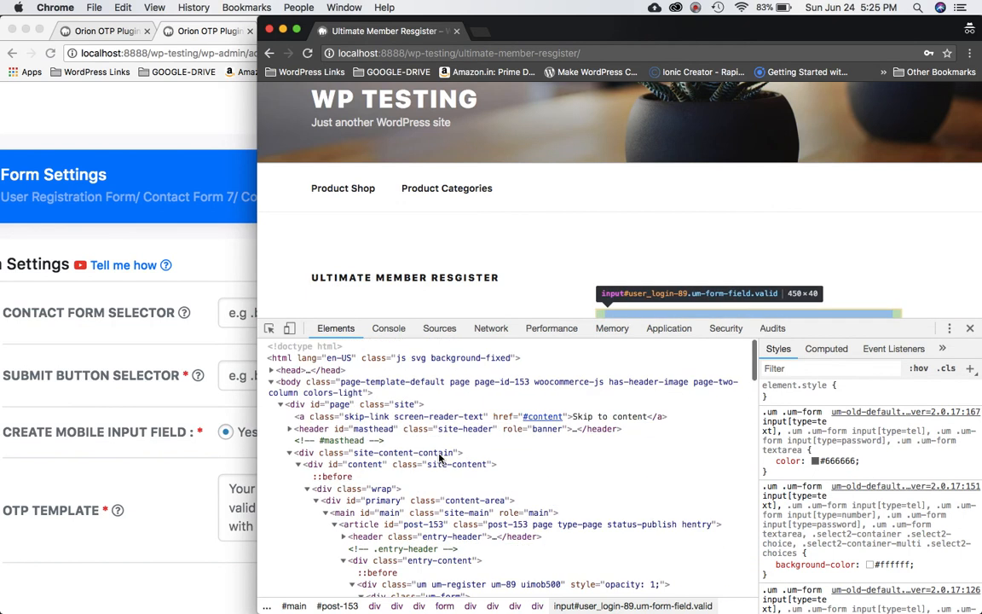
click(372, 392)
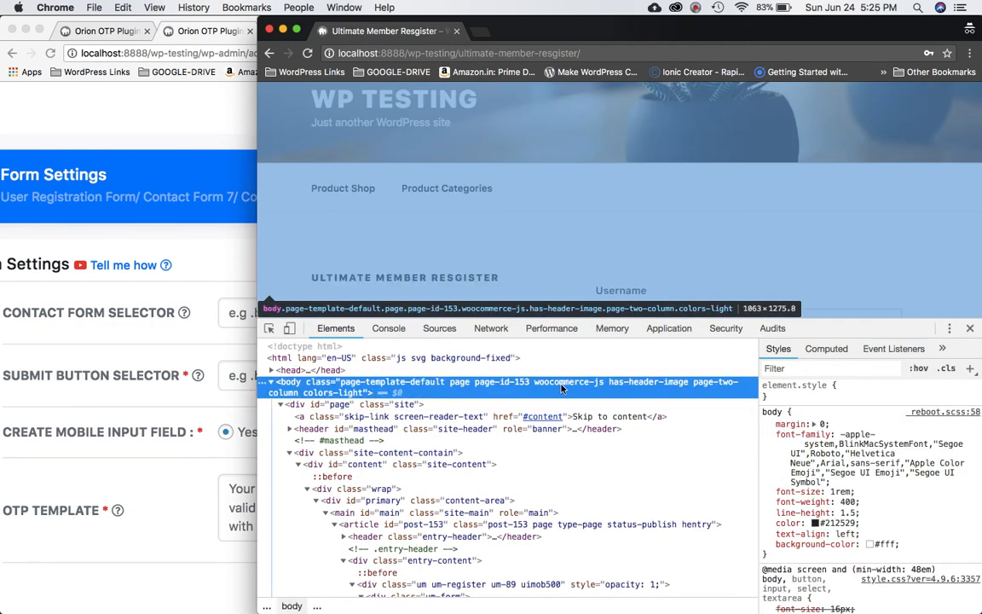
click(508, 384)
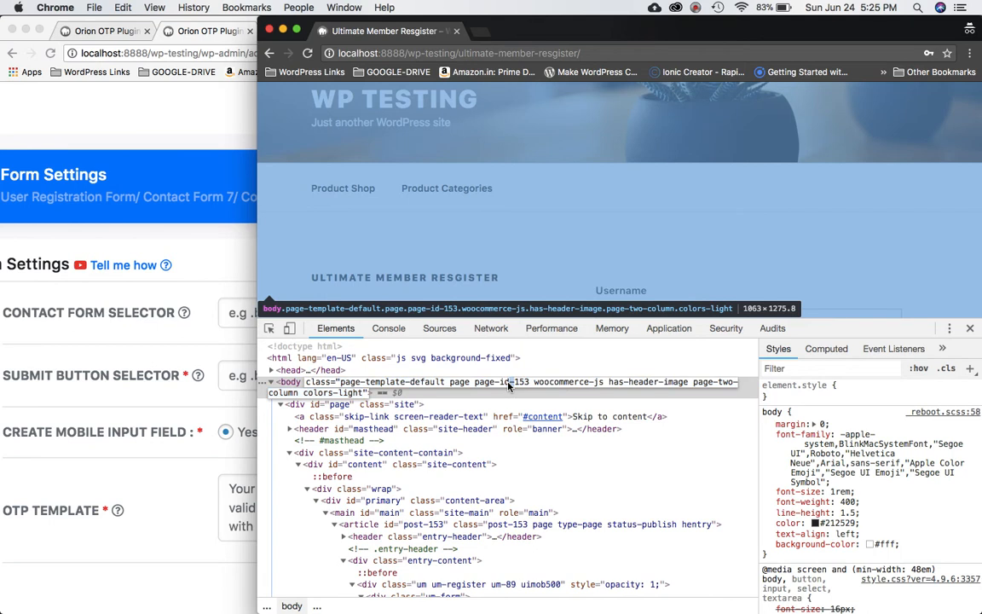
drag(529, 385, 474, 386)
key(super+c)
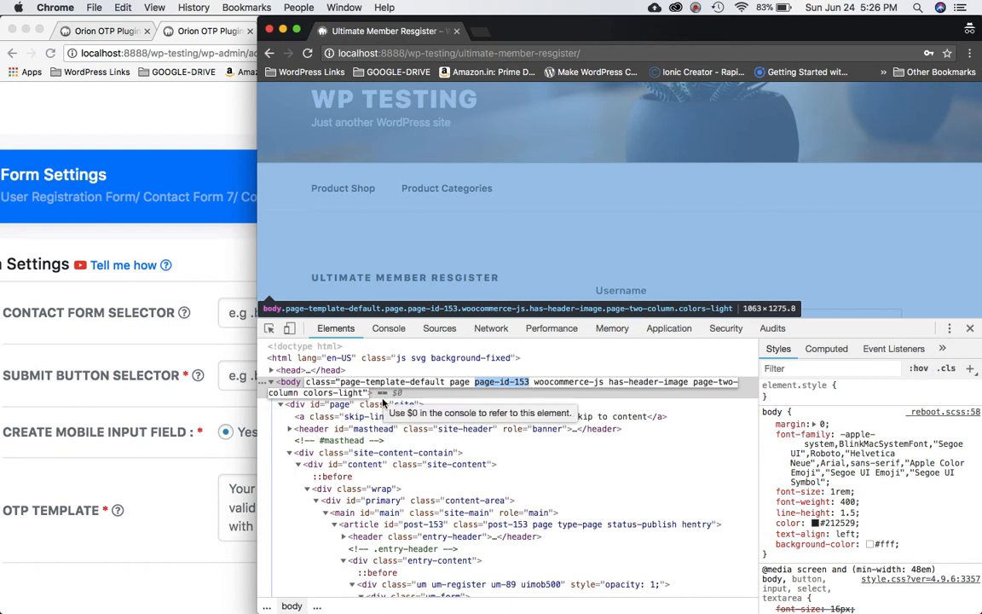
click(167, 309)
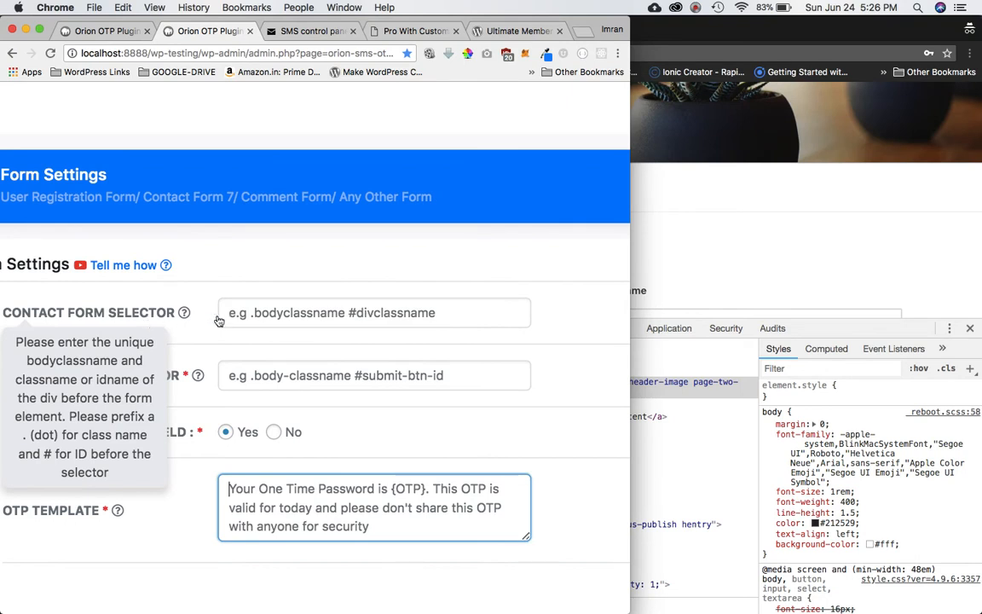
Enter .page-id-153 into the Contact Form Selector field.
click(261, 311)
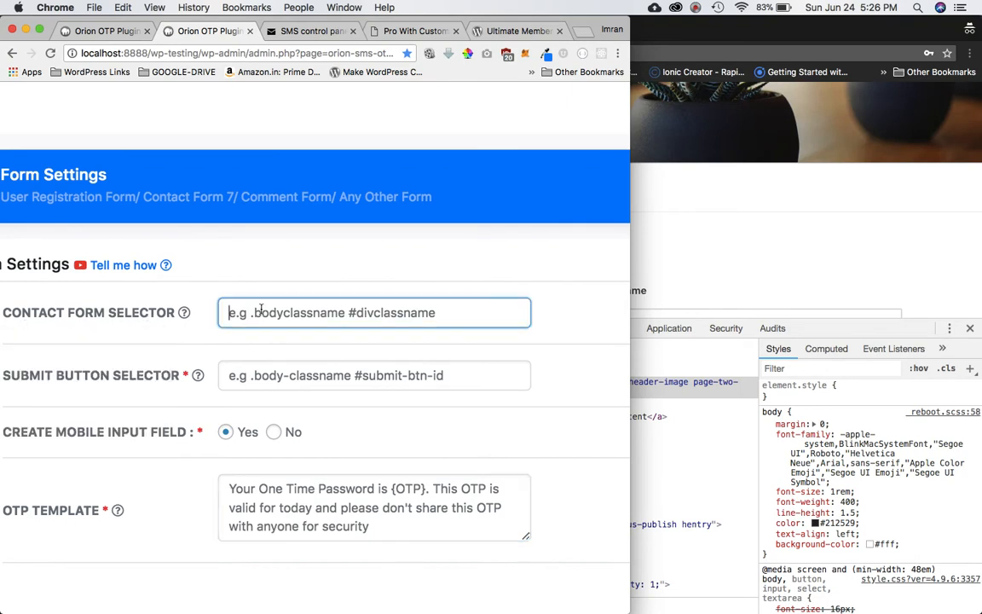
text(.)
key(super+v)
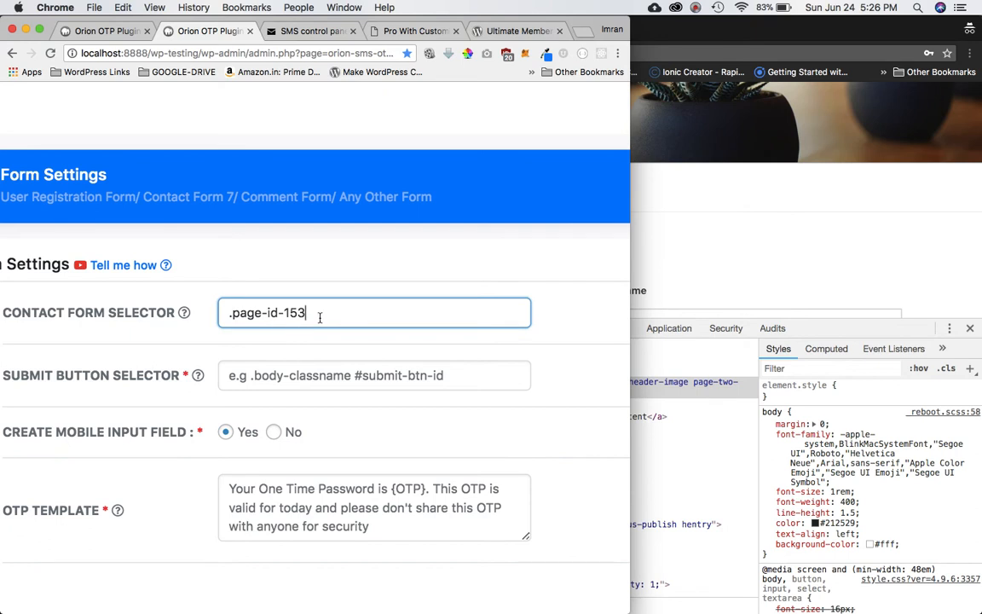
Inspect the register form's Username input in Chrome DevTools.
mouse_move(147, 311)
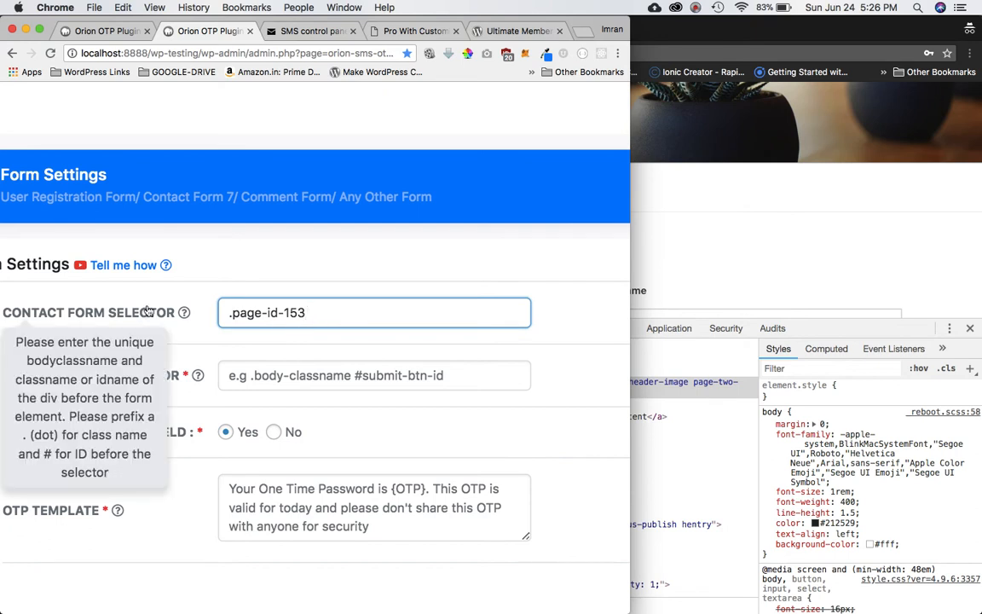
click(728, 459)
scroll(427, 465, down, 3)
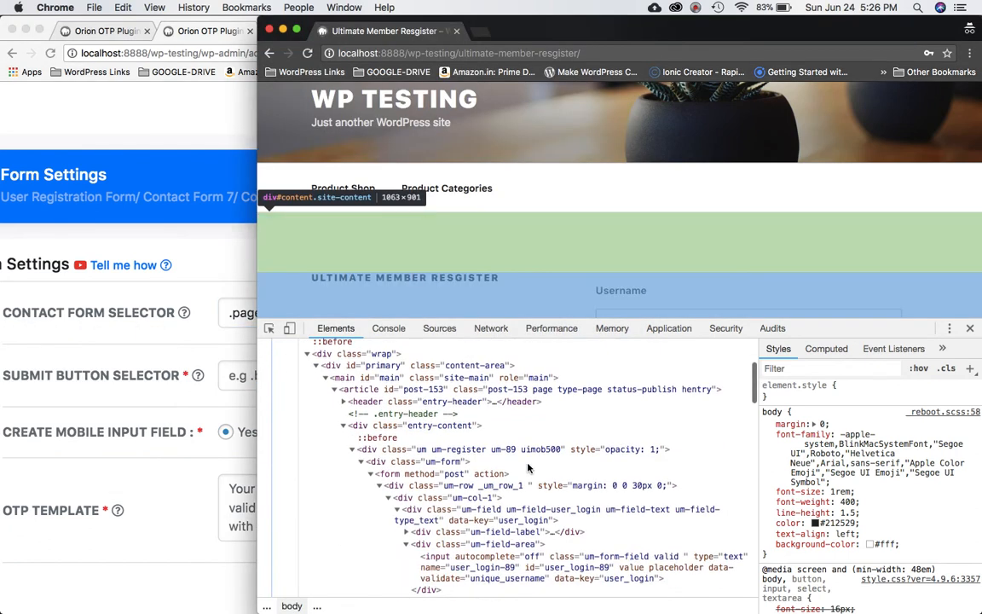
scroll(466, 430, down, 2)
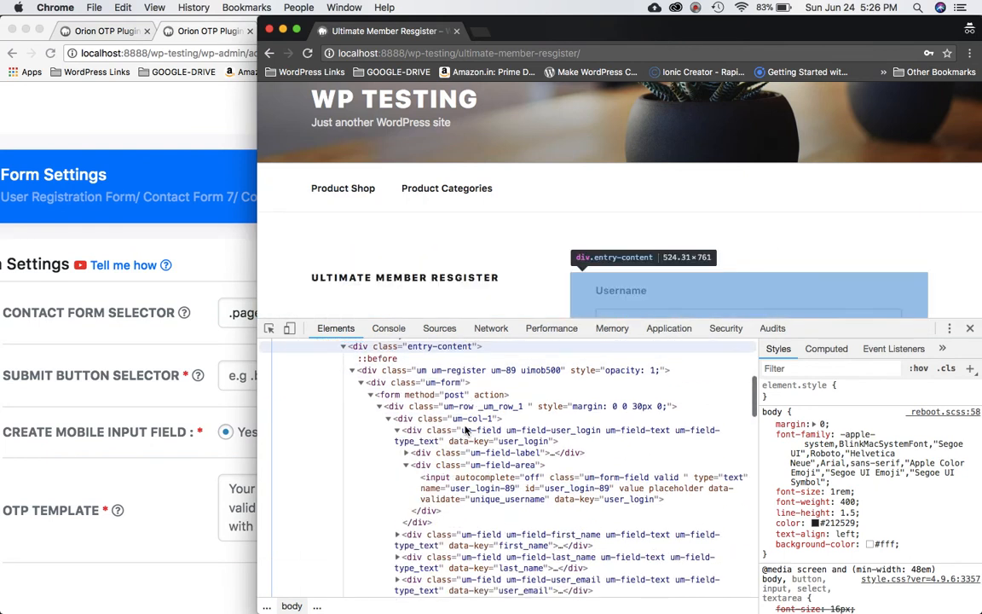
scroll(465, 430, down, 2)
scroll(465, 430, up, 6)
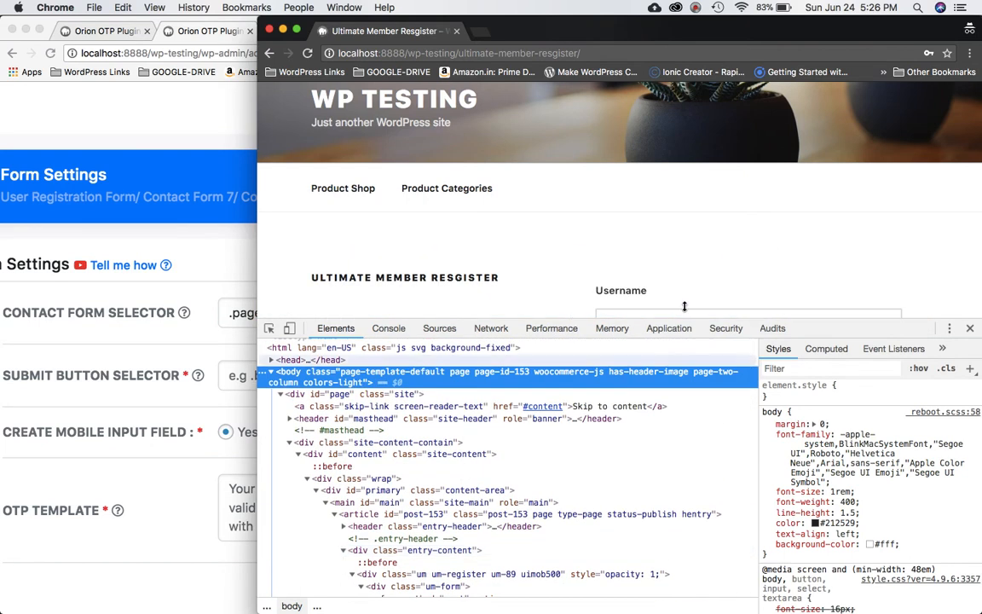
scroll(730, 280, down, 4)
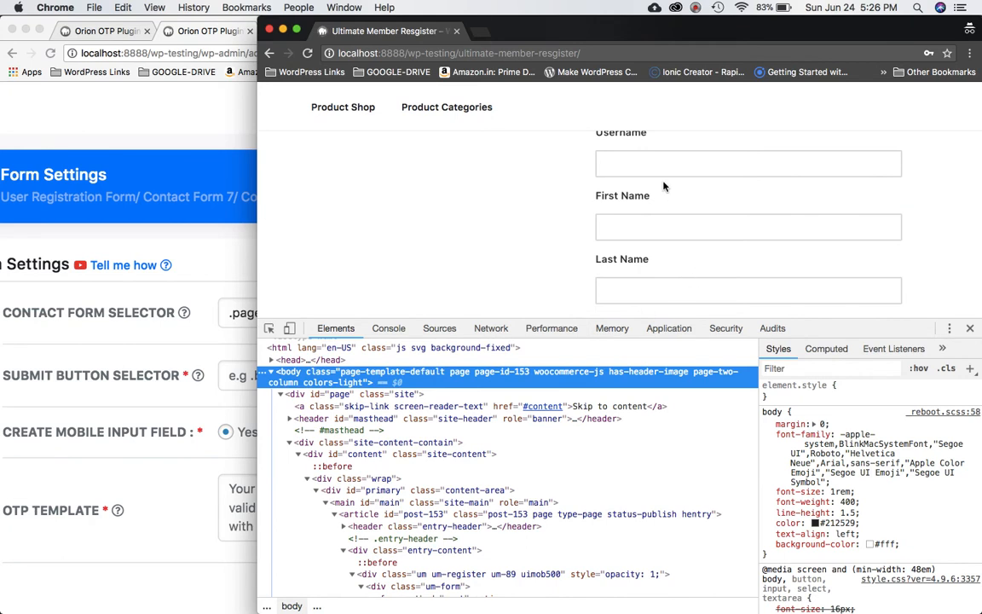
click(656, 163)
right_click(656, 164)
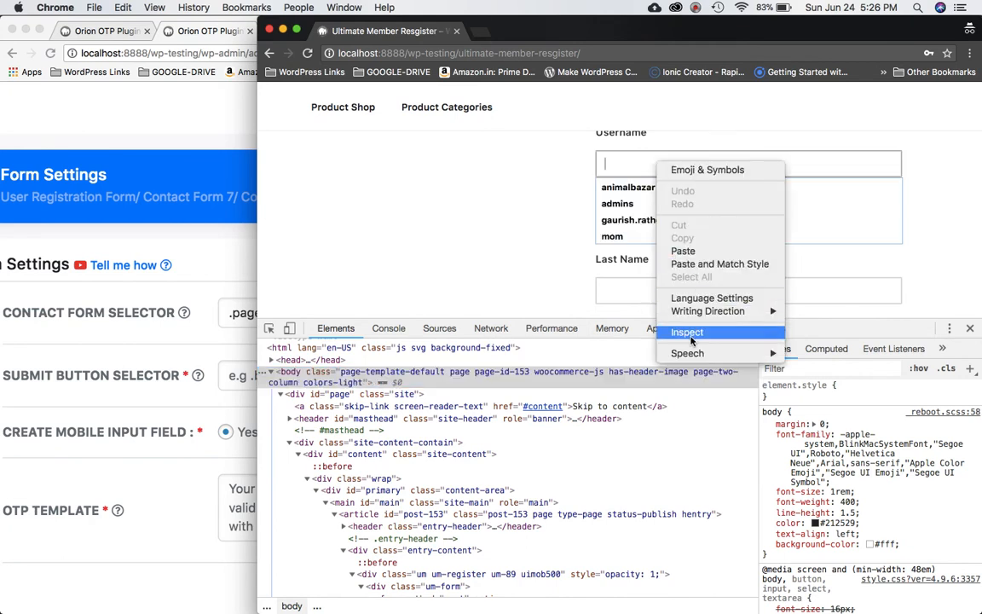
click(665, 333)
Select the div.um-form wrapper and copy its um-form class for the settings.
scroll(467, 430, up, 2)
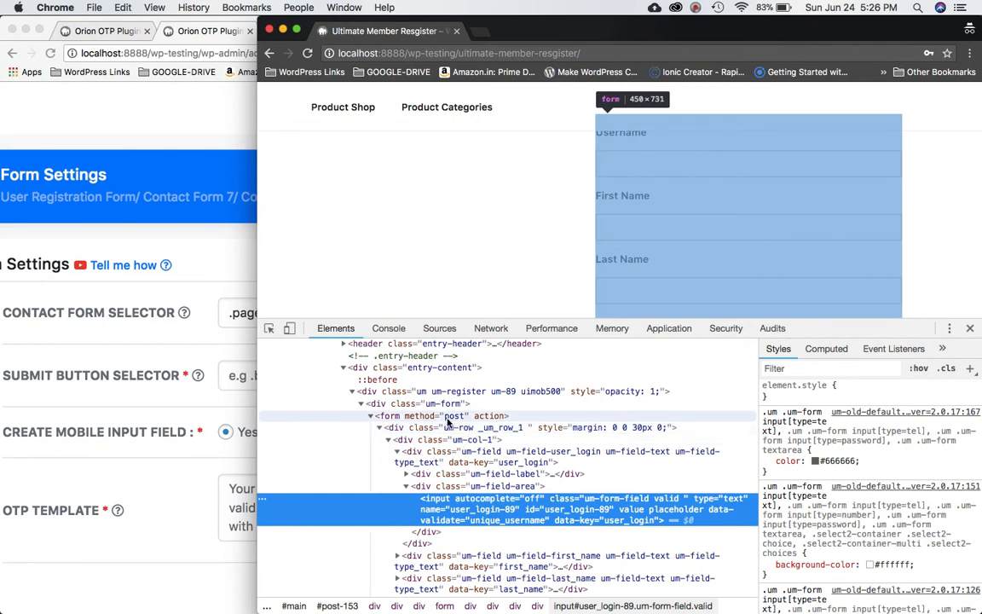
click(446, 421)
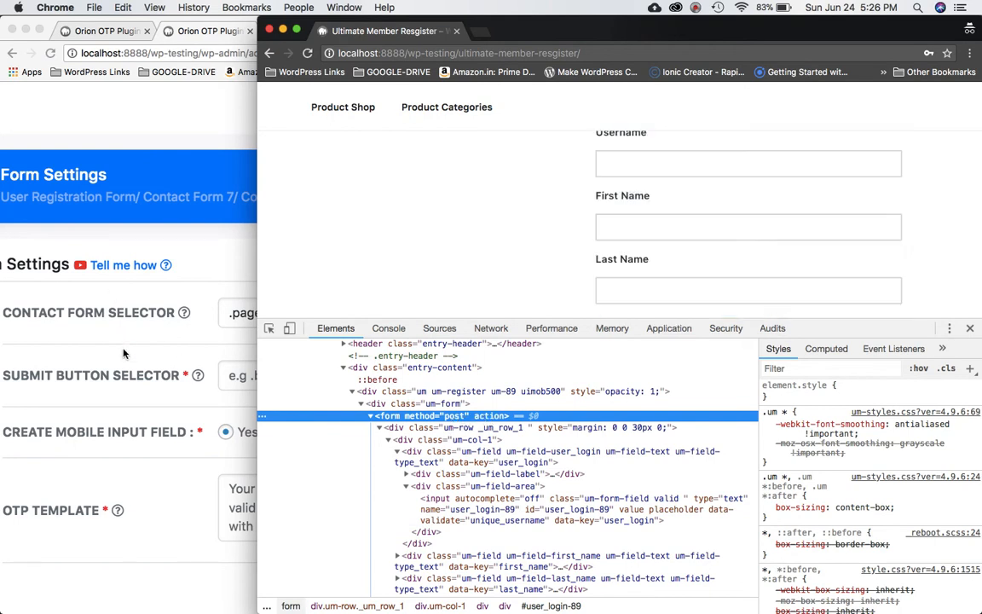
click(112, 318)
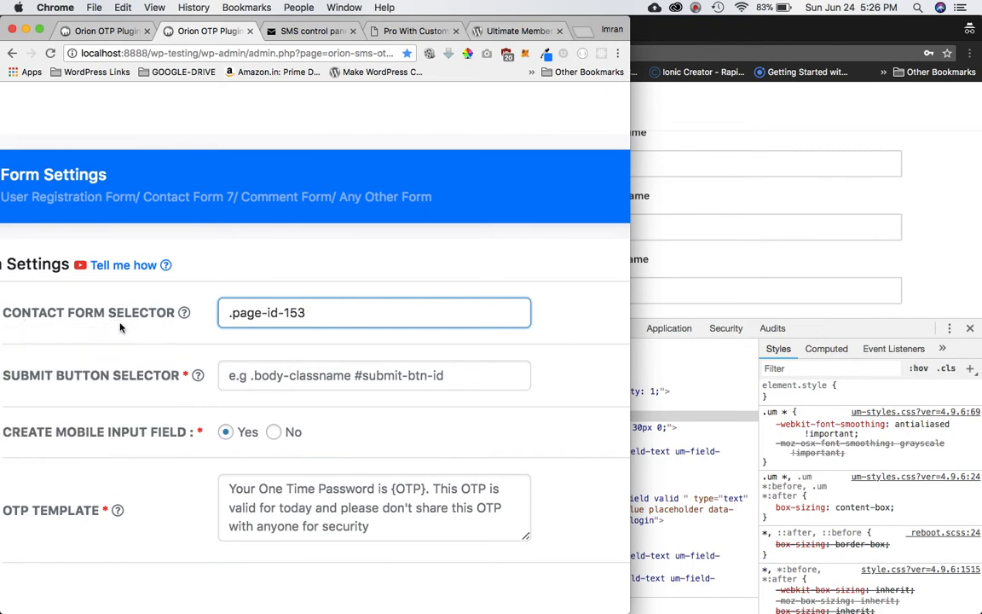
click(704, 421)
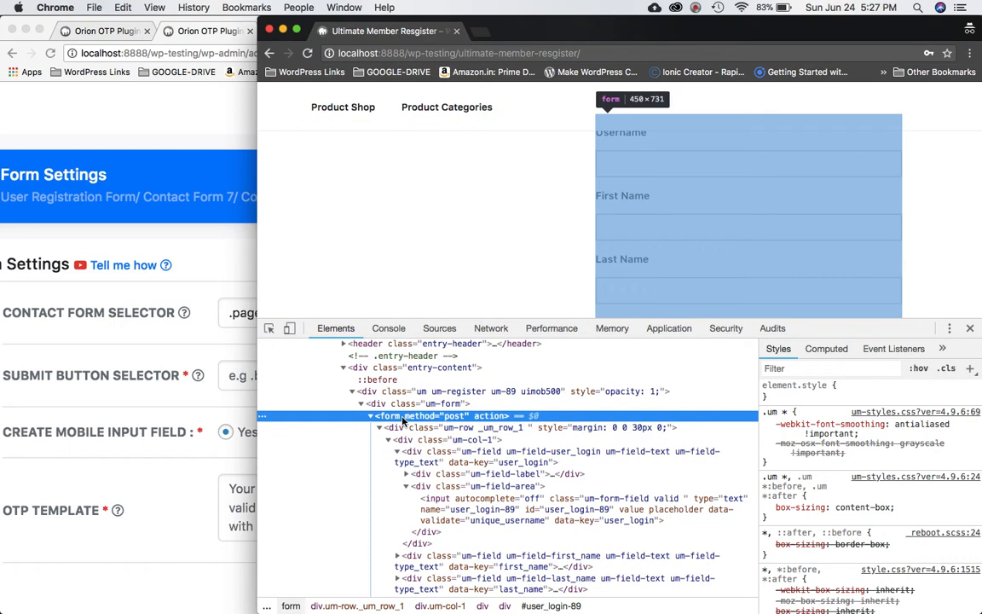
click(365, 405)
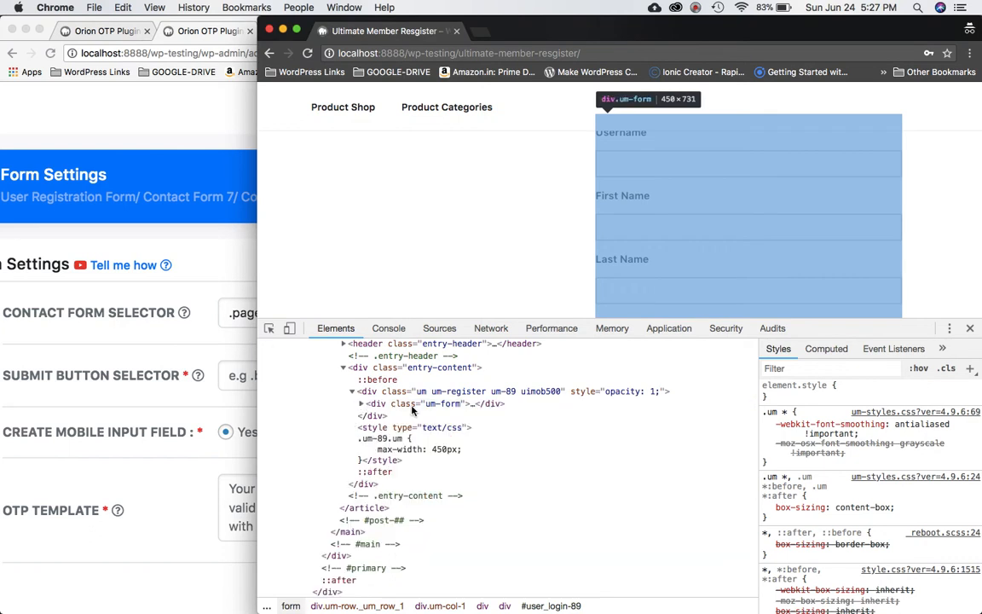
click(445, 404)
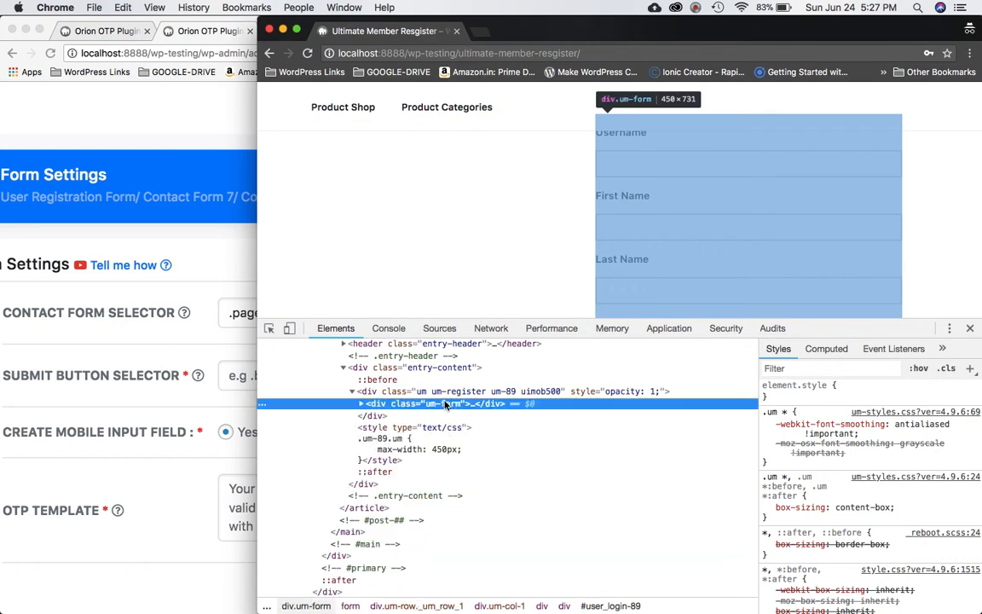
click(361, 404)
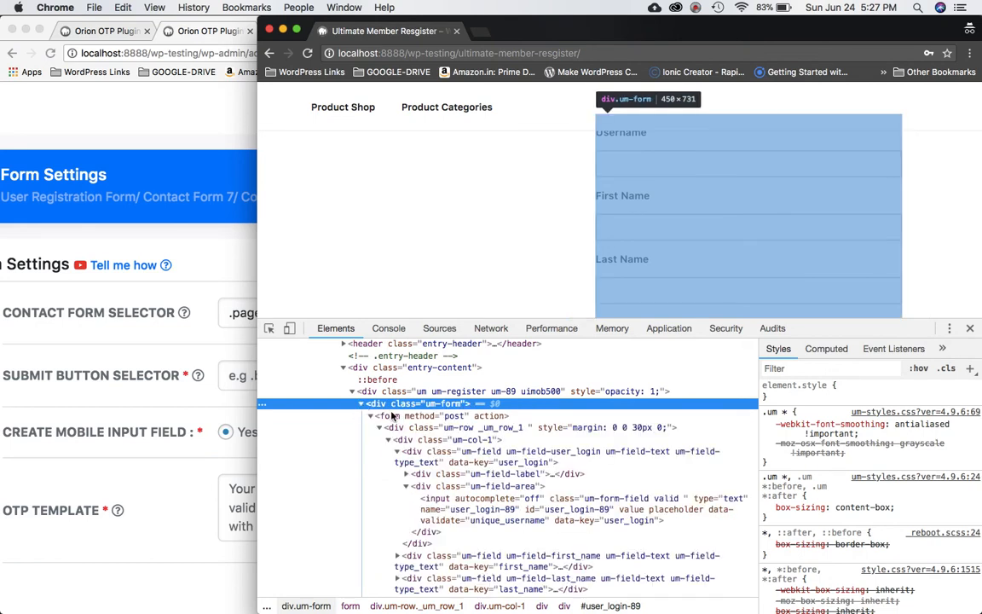
double_click(437, 404)
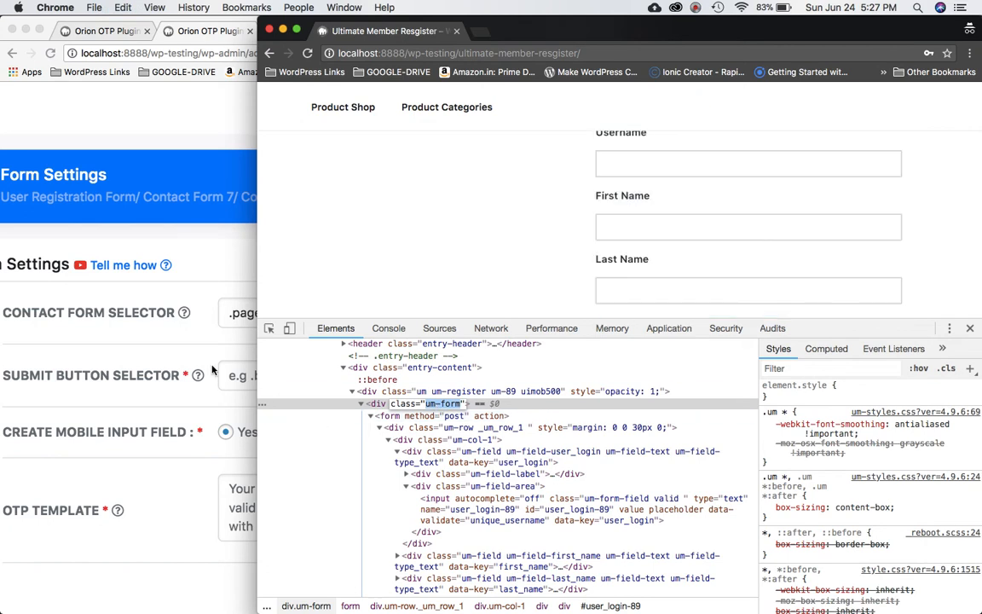
click(177, 320)
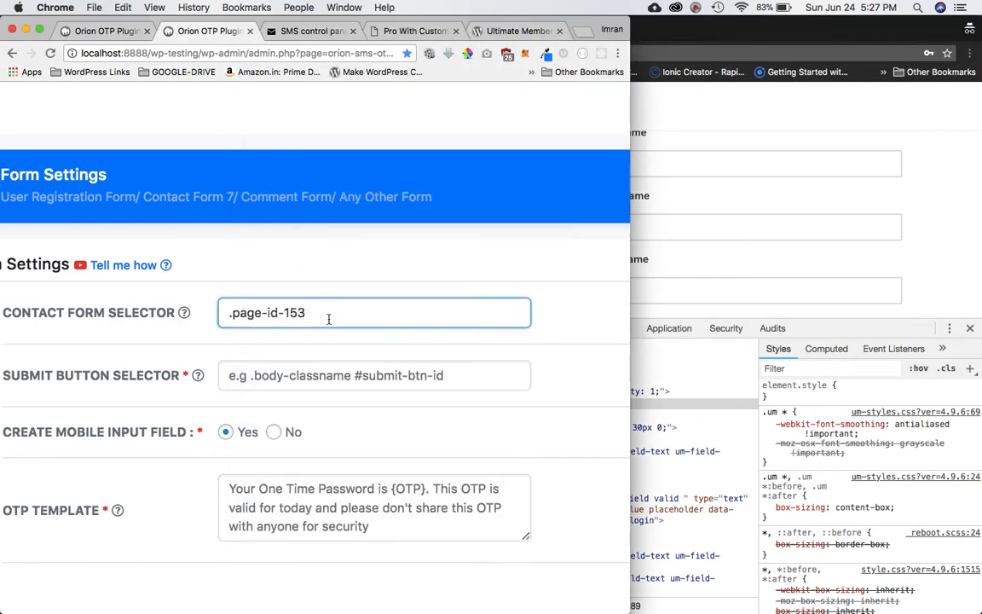
Append .um-form so the Contact Form Selector reads .page-id-153 .um-form.
text(.)
key(BackSpace)
key(BackSpace)
text(um-form)
click(695, 403)
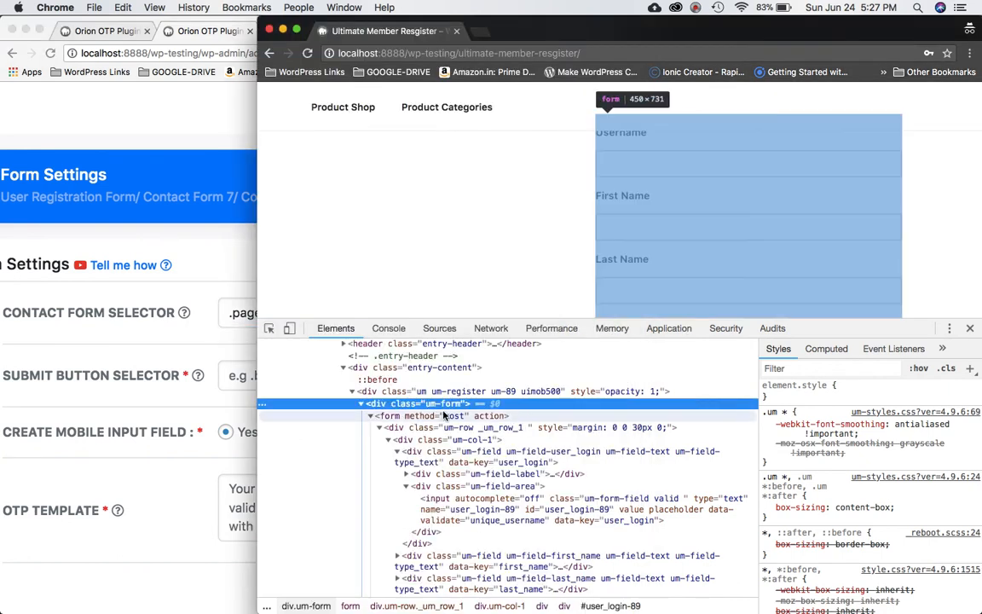
click(190, 339)
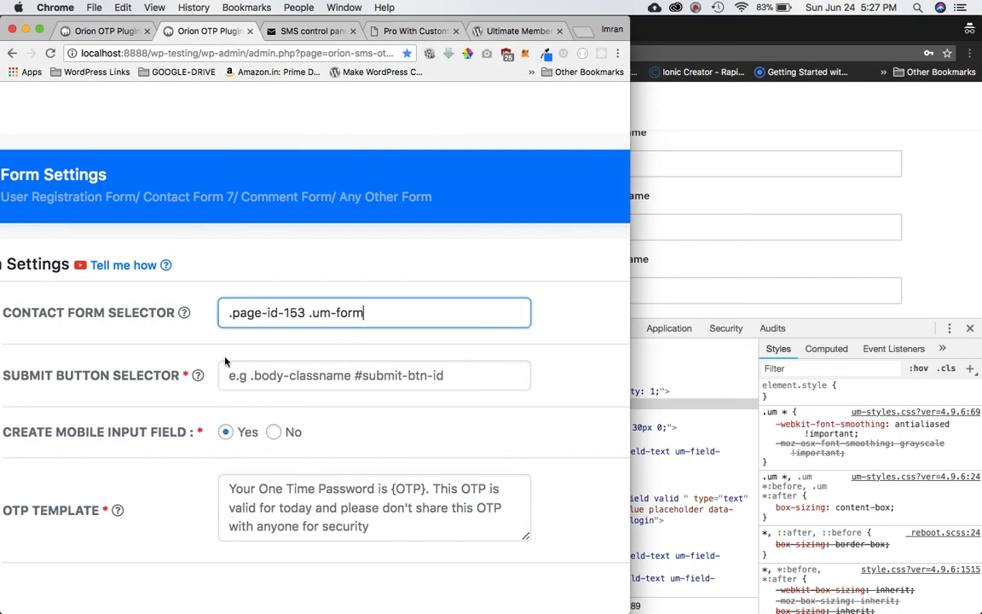
mouse_move(111, 389)
mouse_move(184, 313)
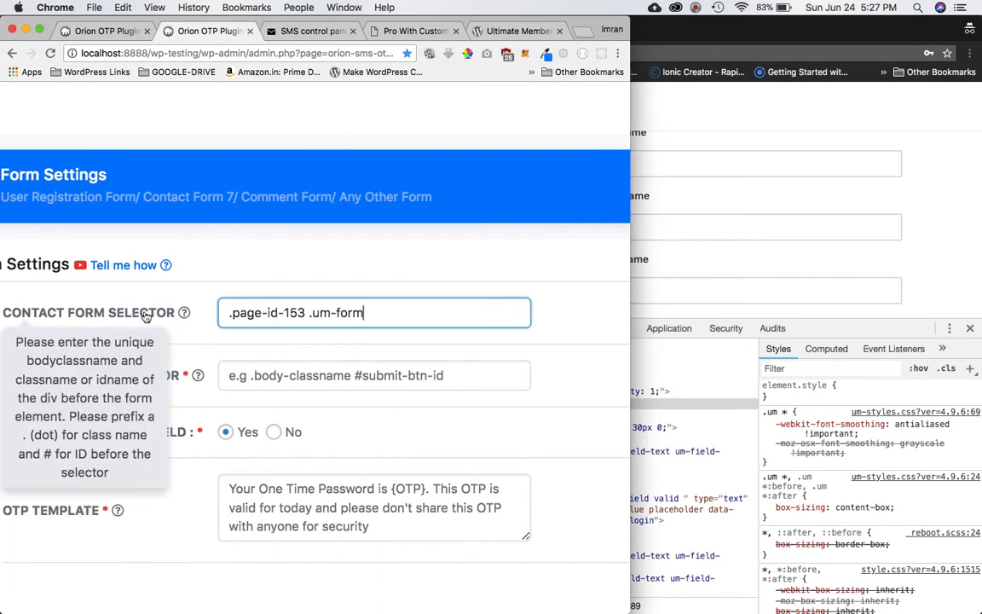
click(325, 358)
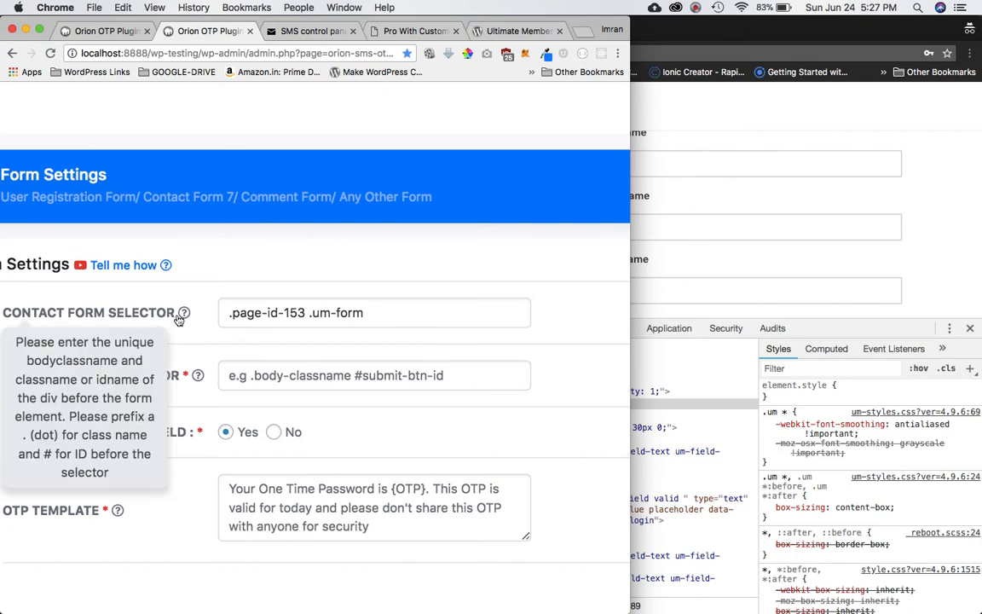
Select and copy the .page-id-153 part of the selector.
click(391, 319)
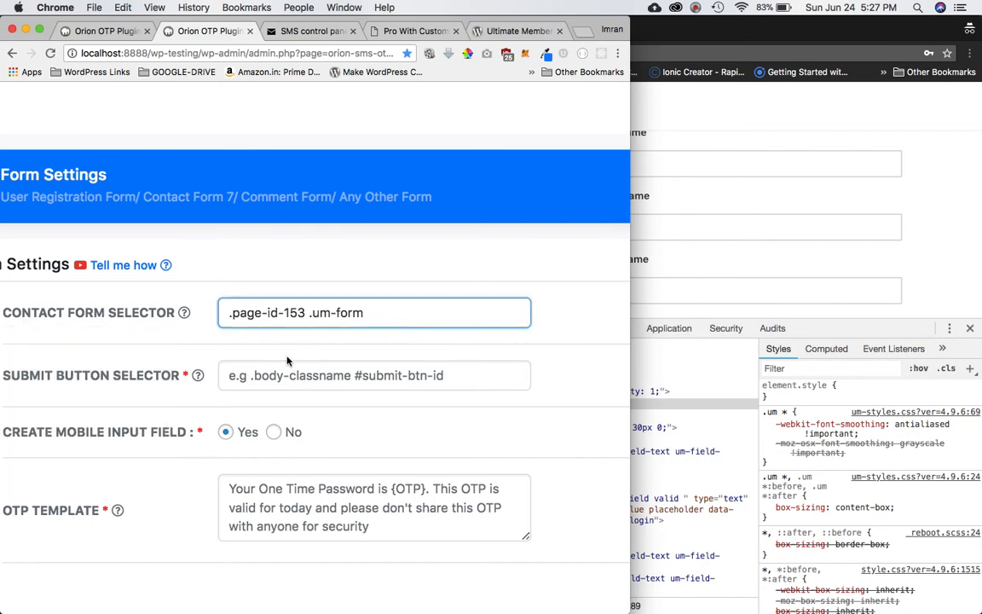
scroll(294, 367, down, 3)
mouse_move(101, 309)
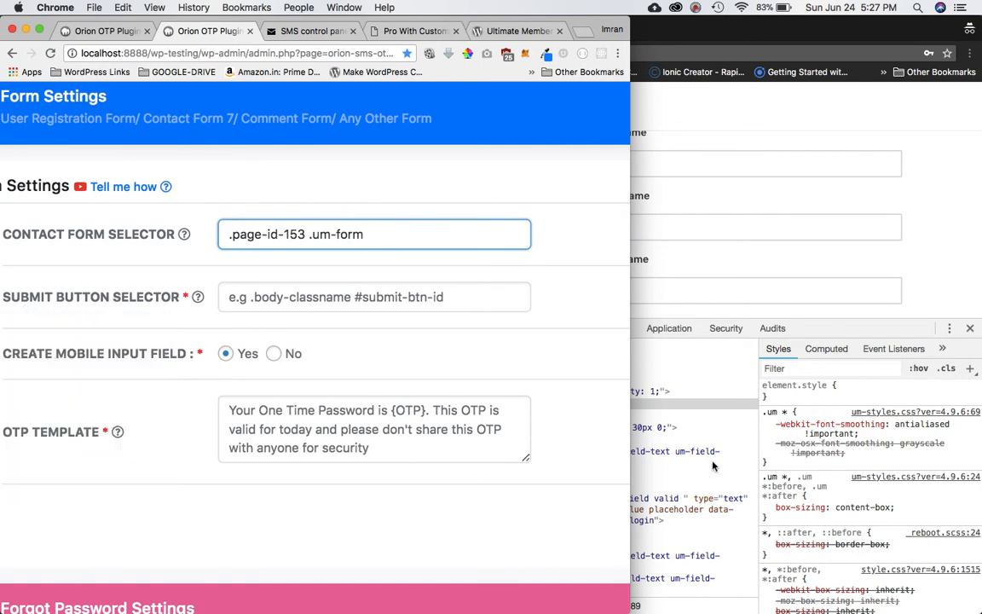
mouse_move(149, 293)
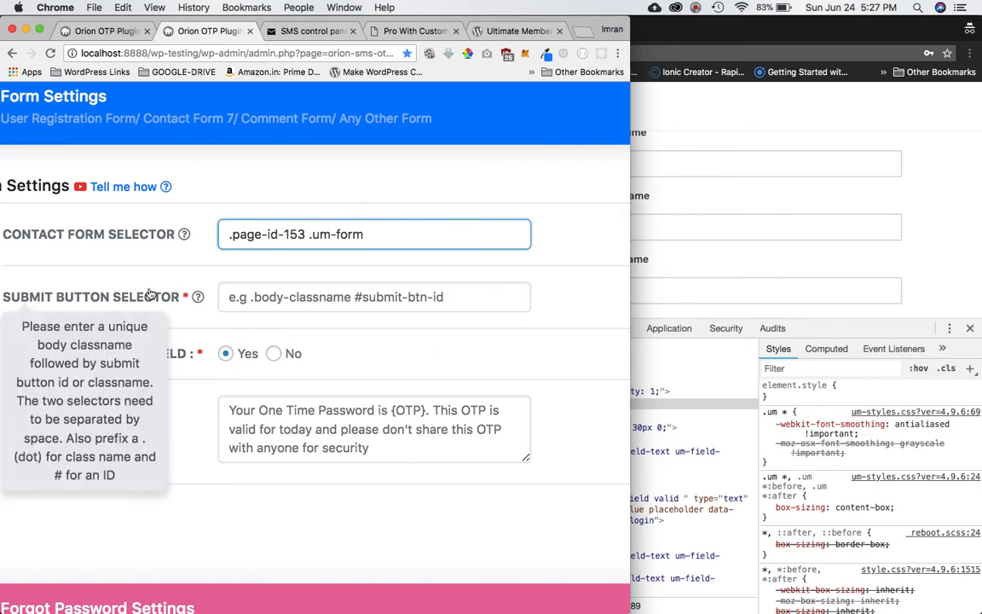
drag(306, 240, 232, 224)
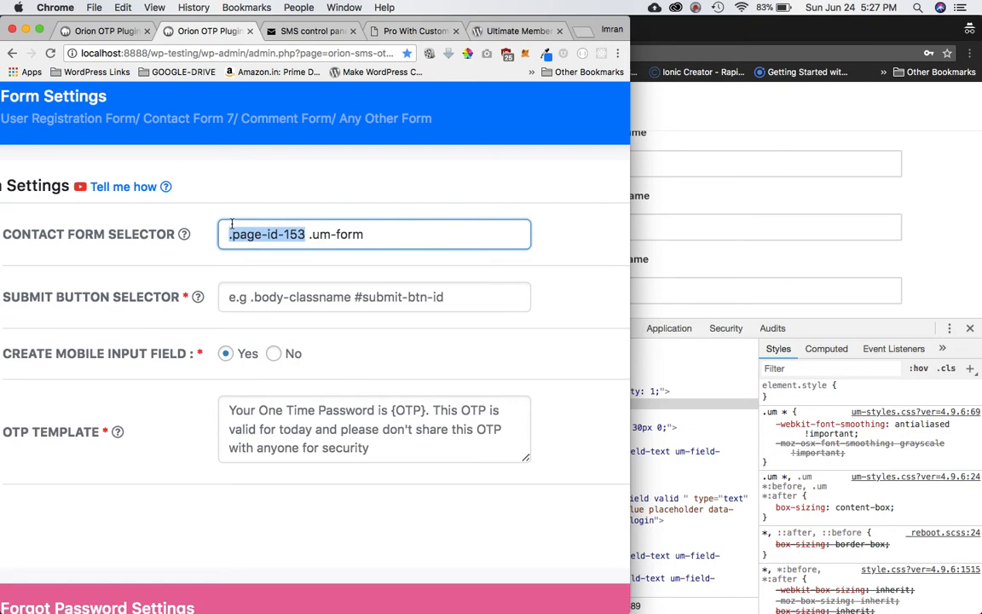
key(super+c)
Paste .page-id-153 into Submit Button Selector and inspect the Register button's markup.
click(255, 301)
key(super+v)
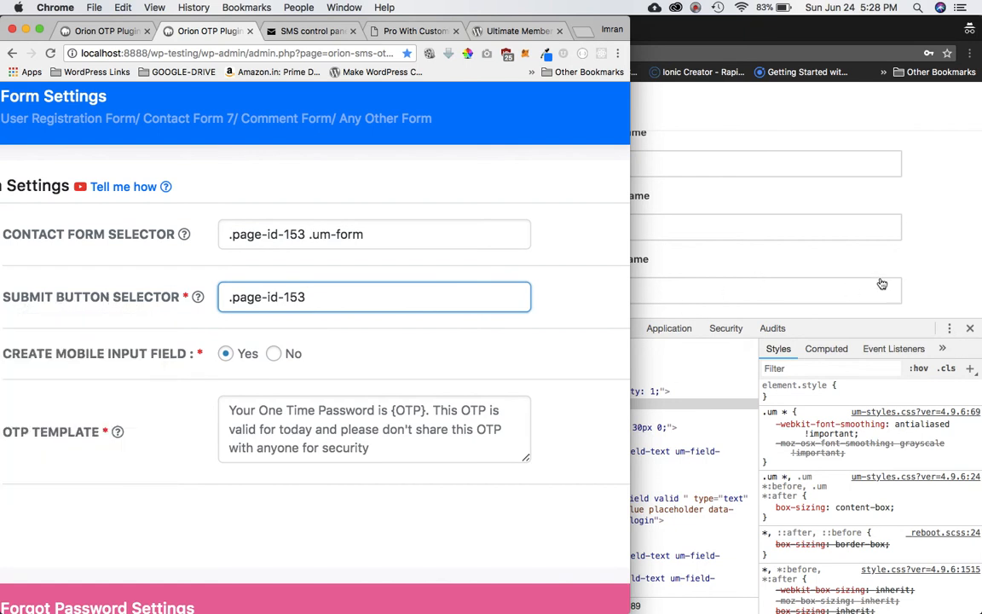
click(911, 274)
scroll(915, 278, down, 5)
scroll(914, 278, down, 5)
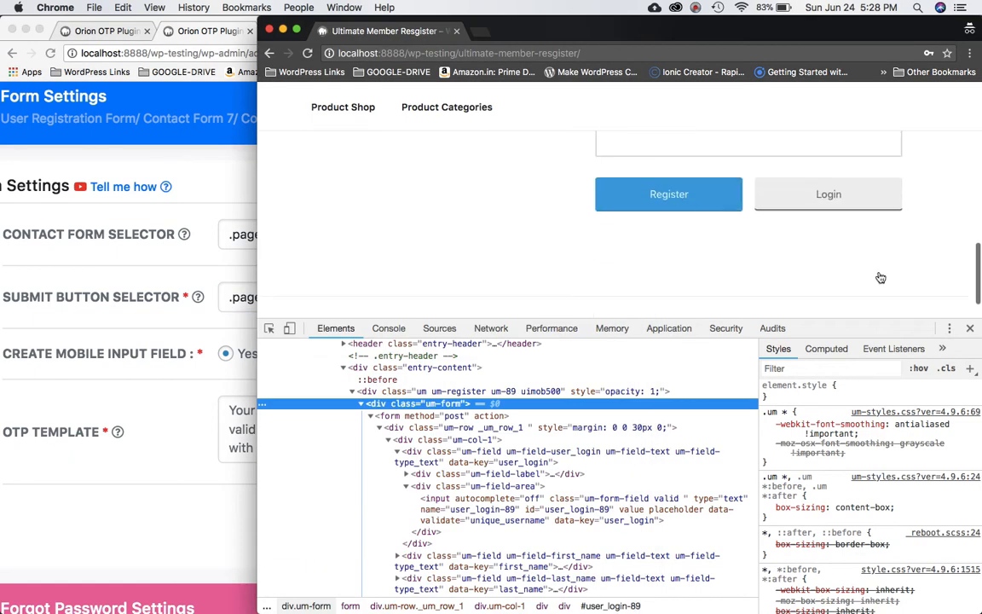
right_click(690, 204)
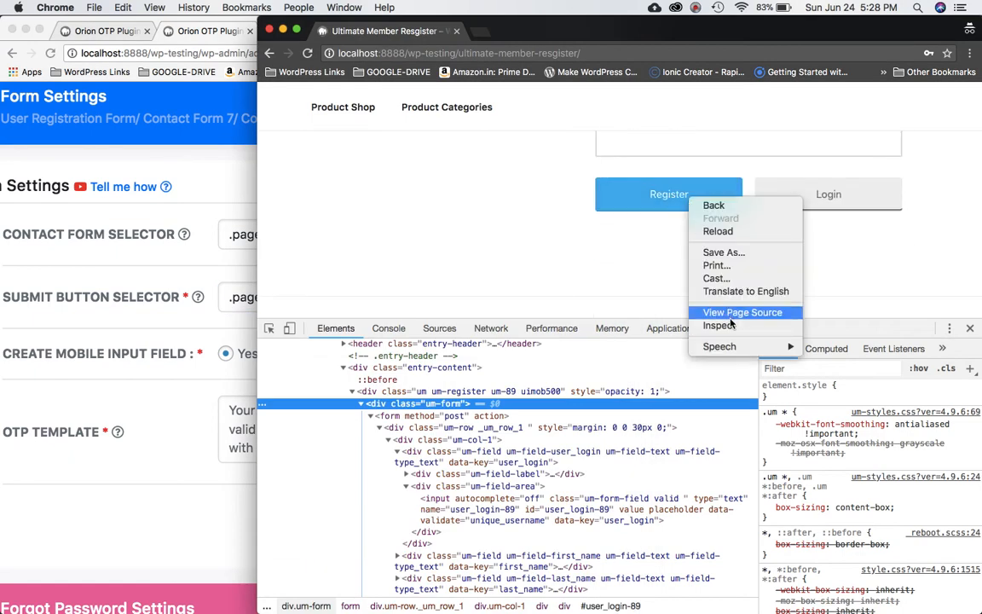
click(682, 292)
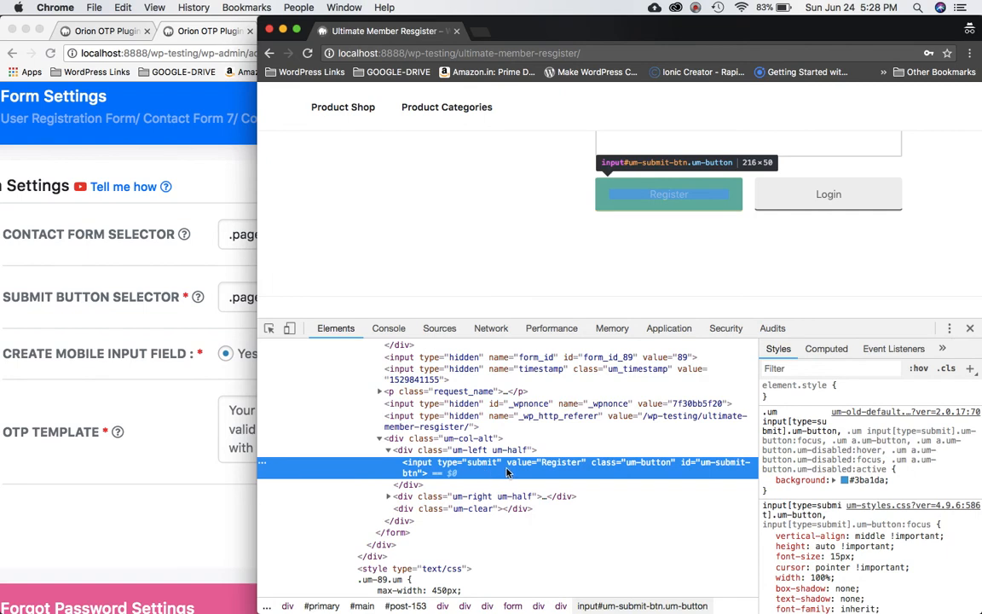
Append the Register button's um-button class so the selector reads .page-id-153 .um-button.
double_click(648, 465)
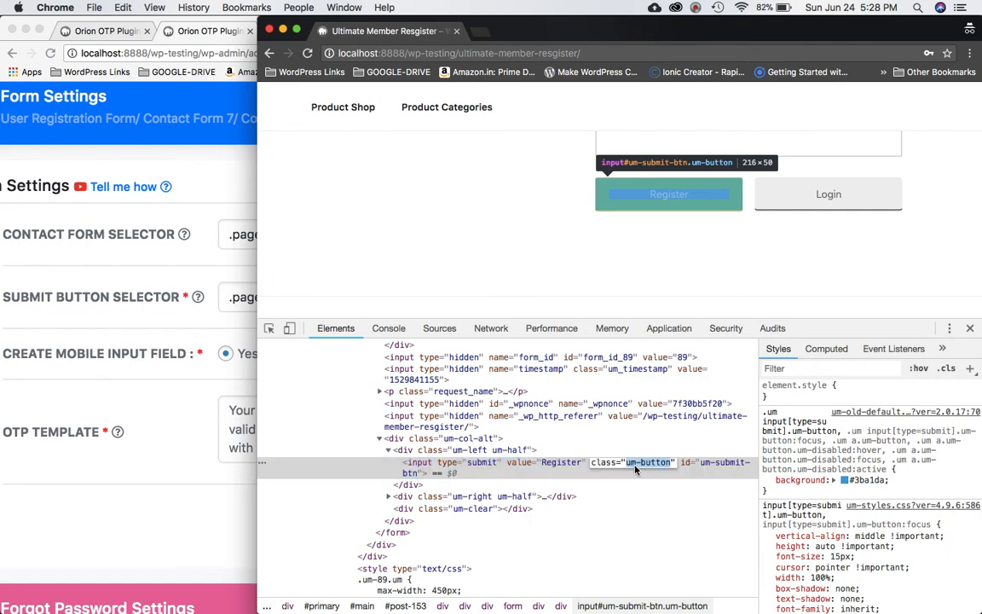
click(193, 421)
text(.um-button)
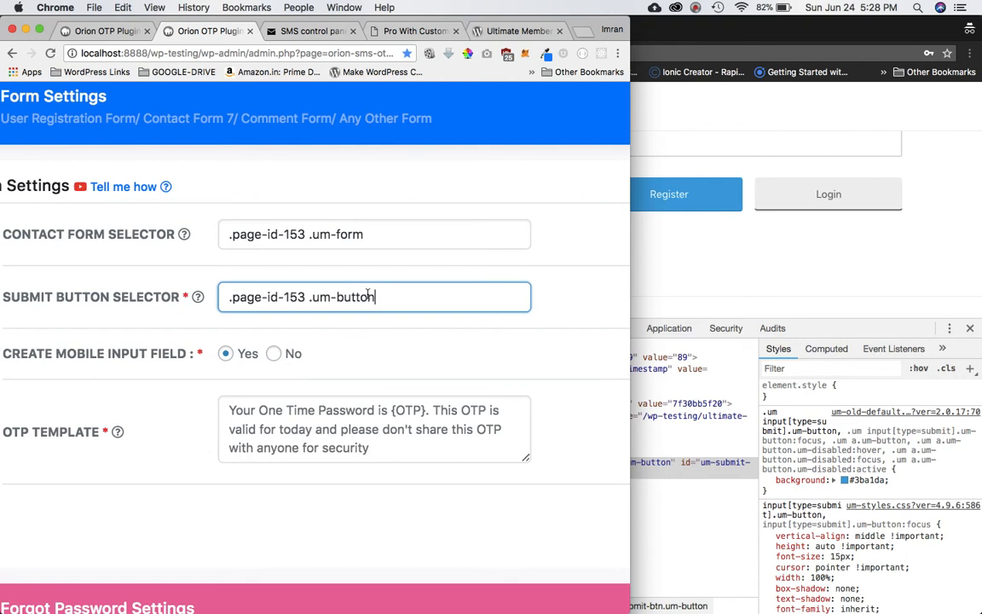
scroll(368, 297, down, 1)
click(320, 329)
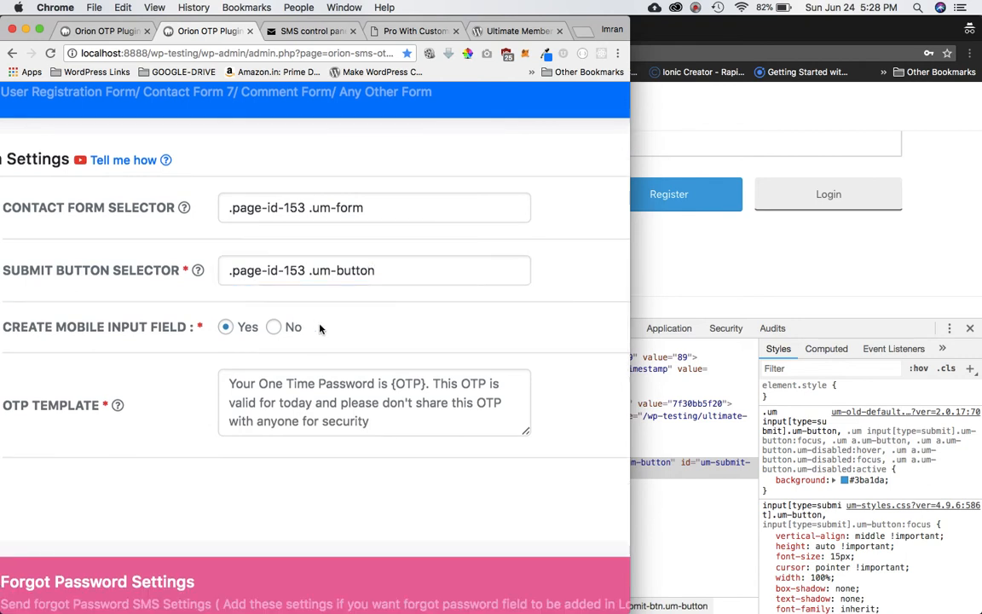
scroll(299, 323, down, 3)
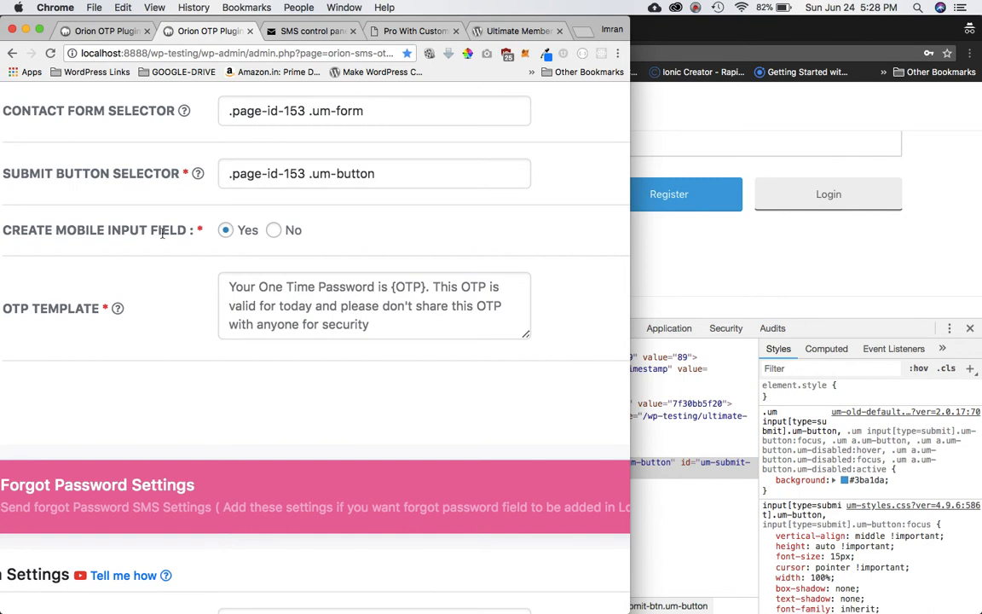
click(740, 237)
scroll(665, 208, up, 2)
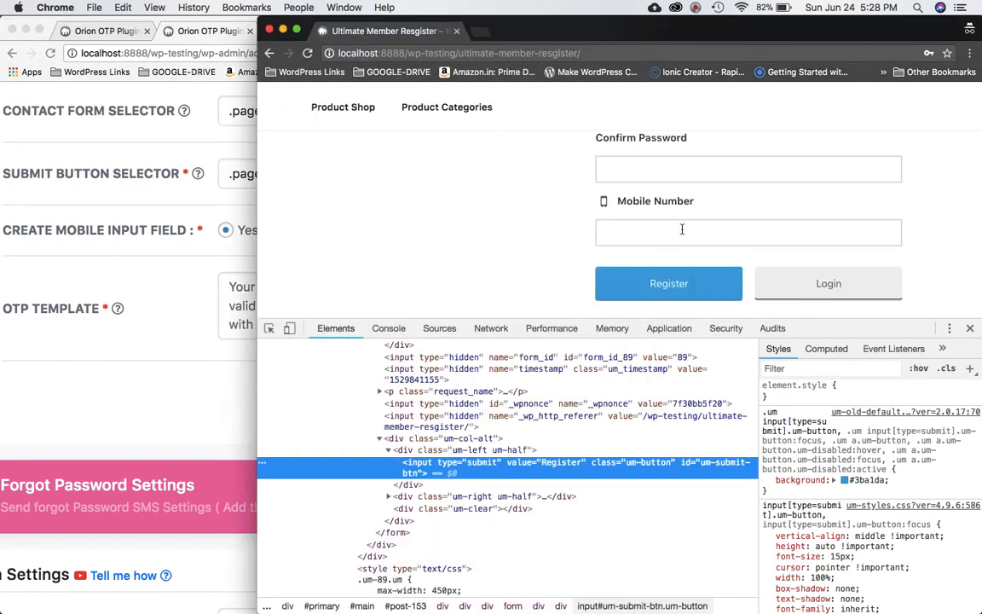
Set Create Mobile Input Field to No in the Orion OTP settings.
click(141, 266)
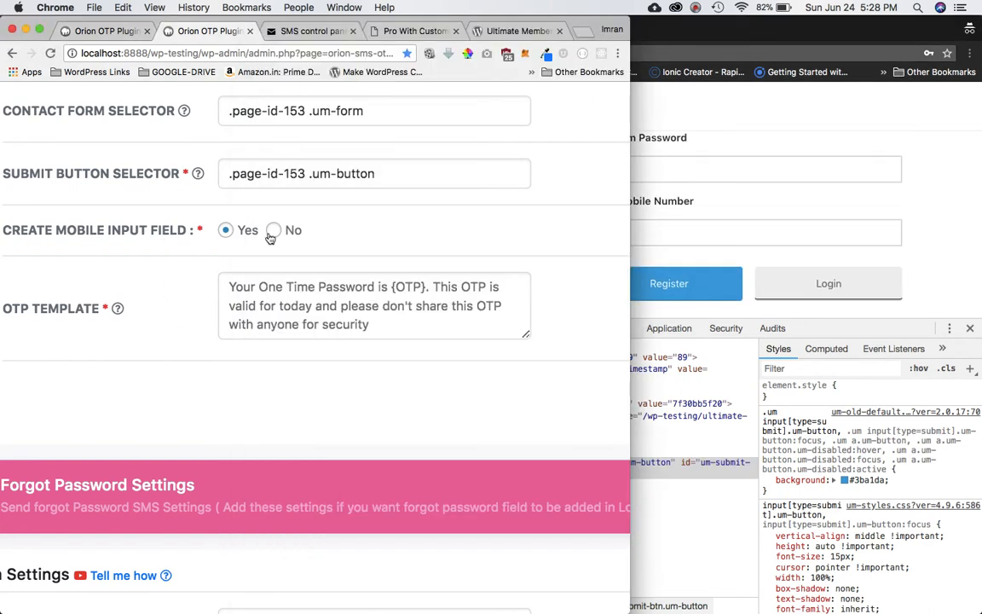
click(274, 230)
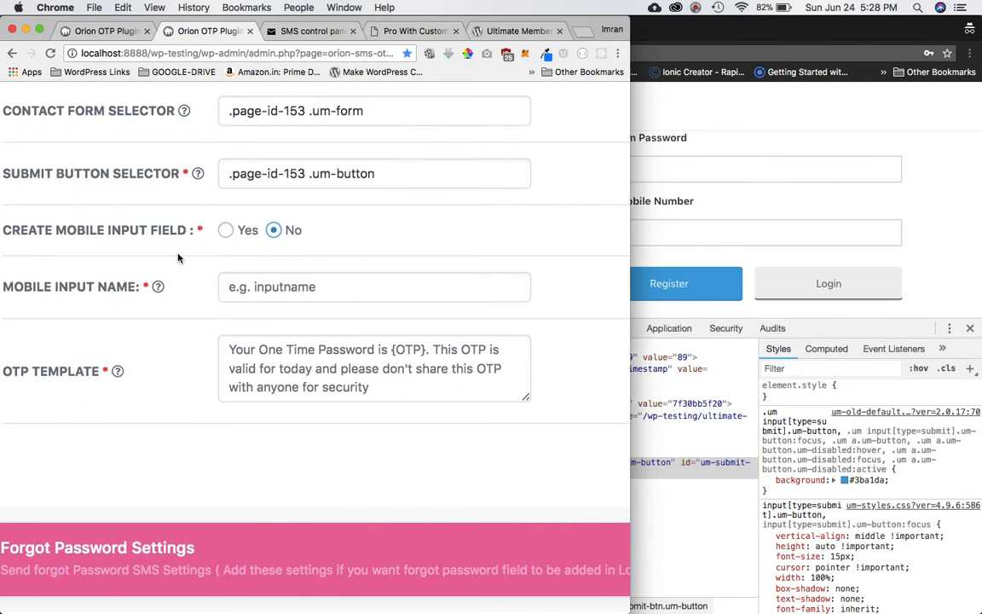
click(232, 286)
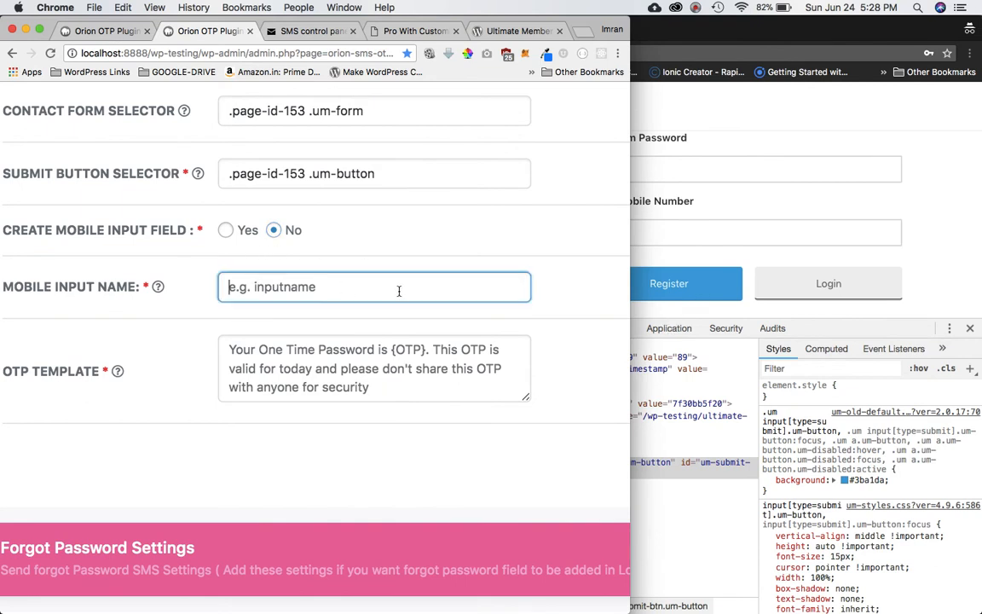
Copy the Mobile Number field's name mobile_number-89 into Mobile Input Name.
click(741, 226)
click(695, 232)
right_click(695, 232)
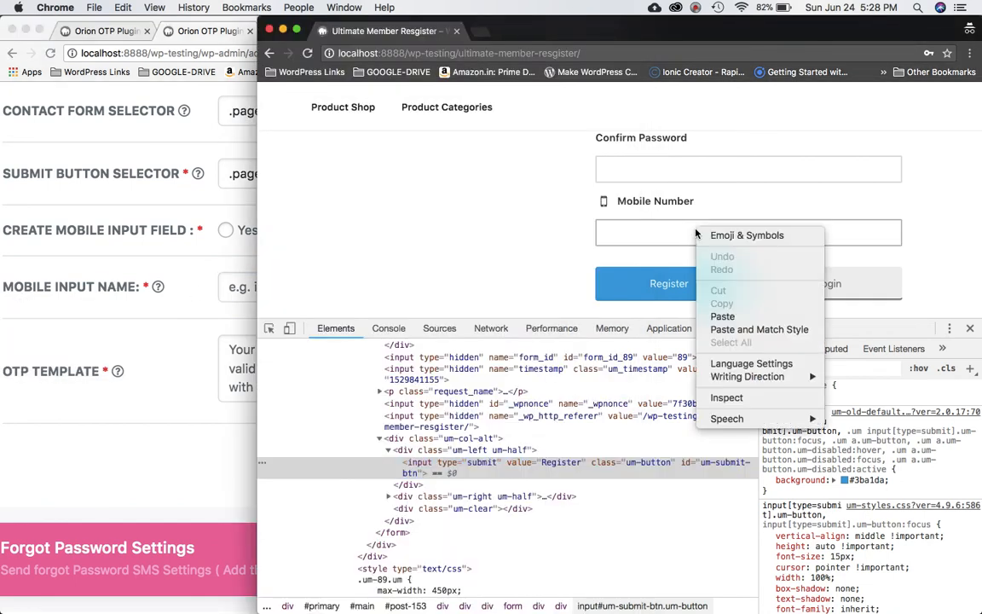
click(726, 398)
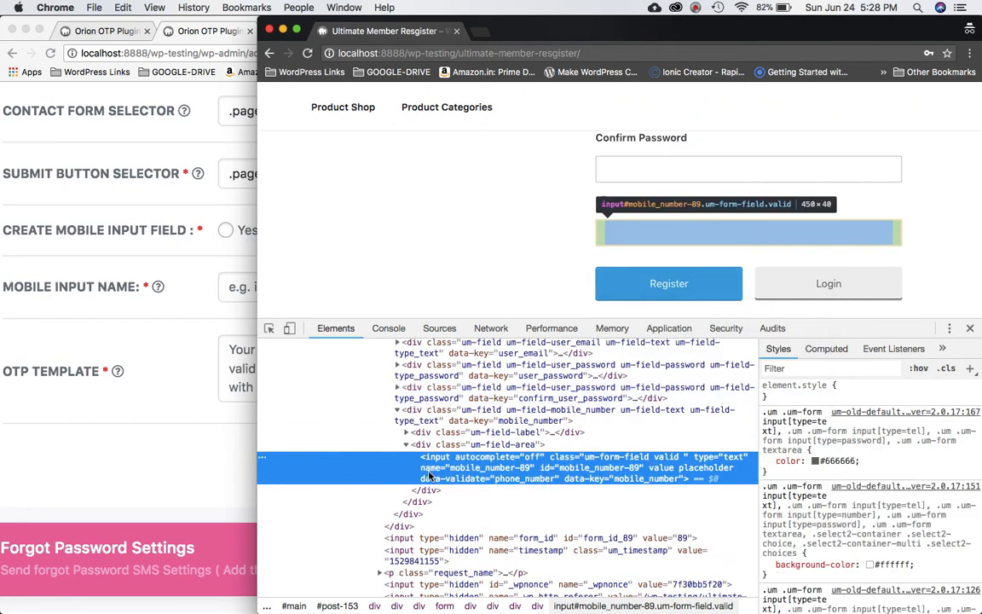
double_click(496, 469)
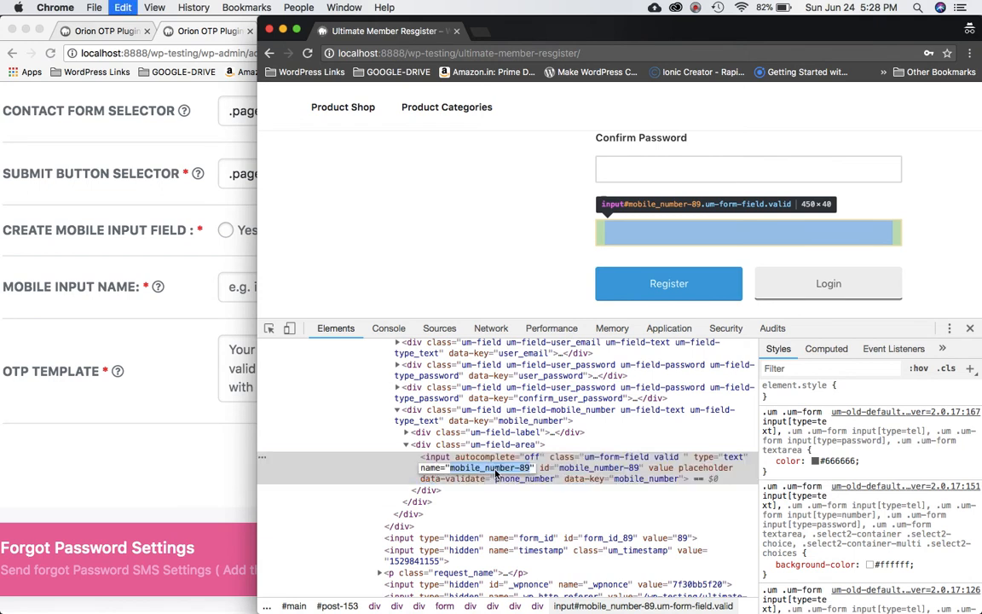
click(131, 449)
click(298, 282)
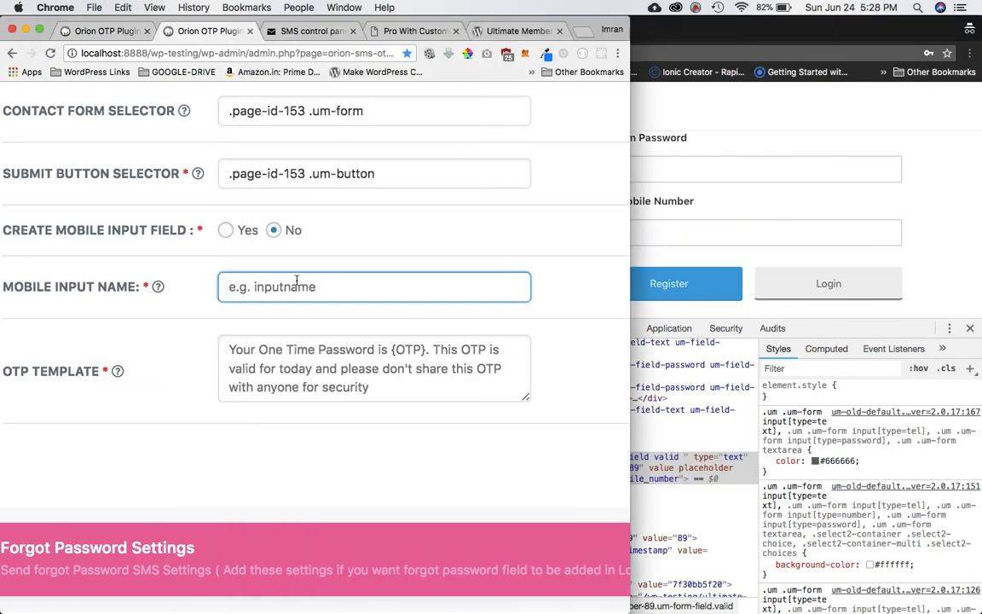
key(ctrl+v)
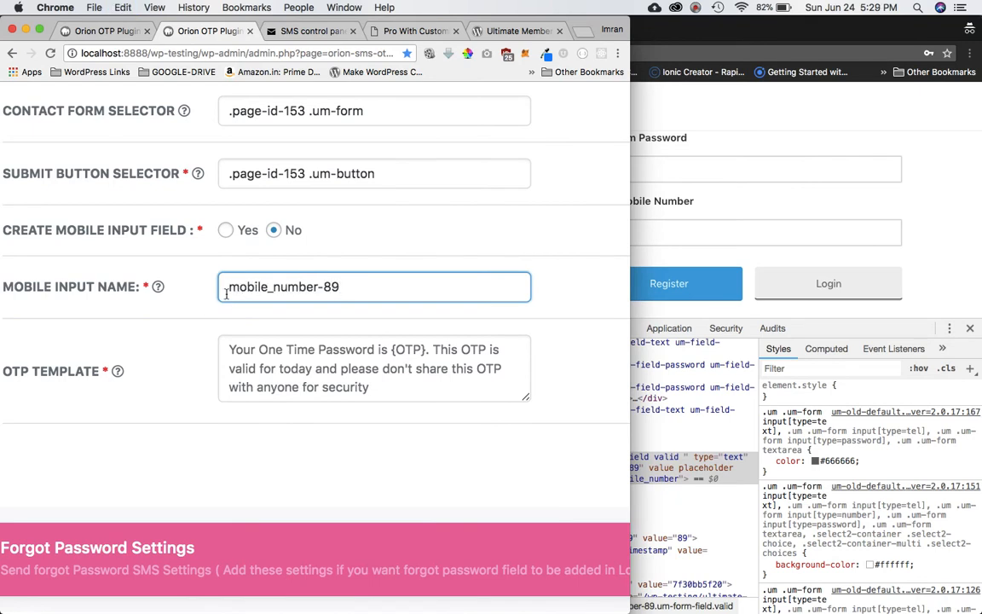
mouse_move(101, 300)
scroll(149, 333, down, 3)
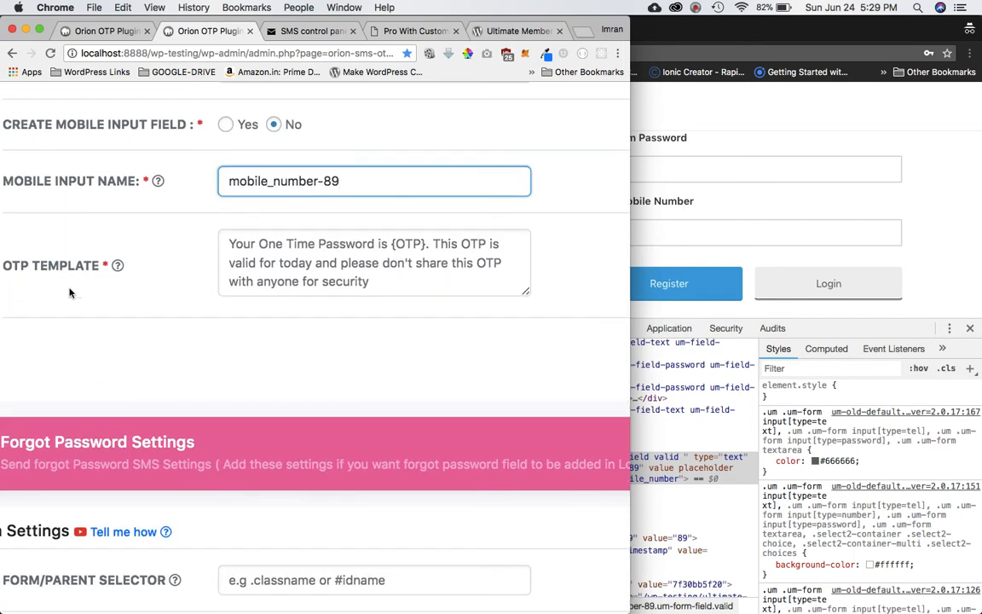
Change the OTP Template to 'your otp is {OTP}' and submit the settings form.
mouse_move(52, 276)
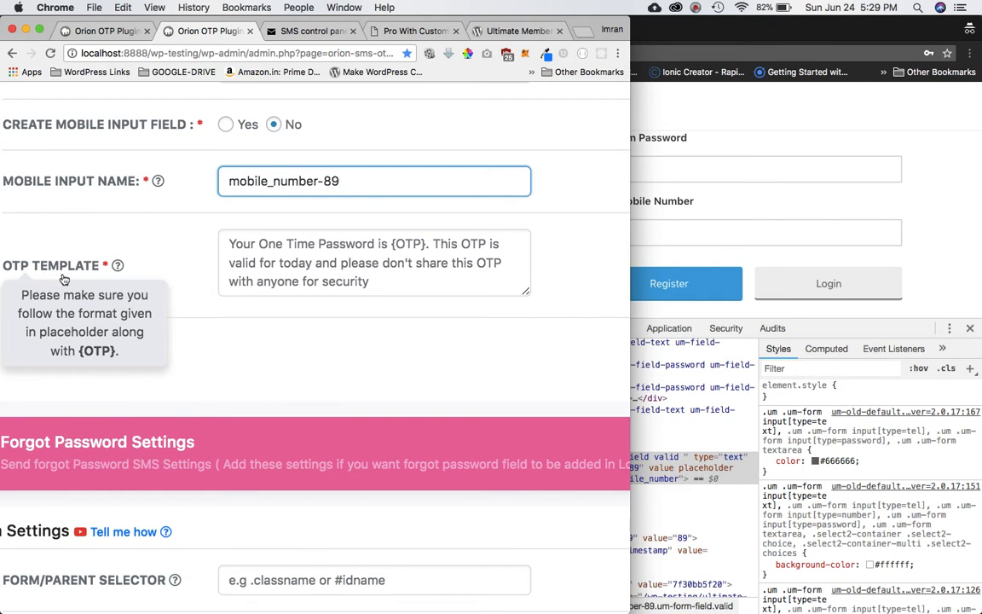
key(Tab)
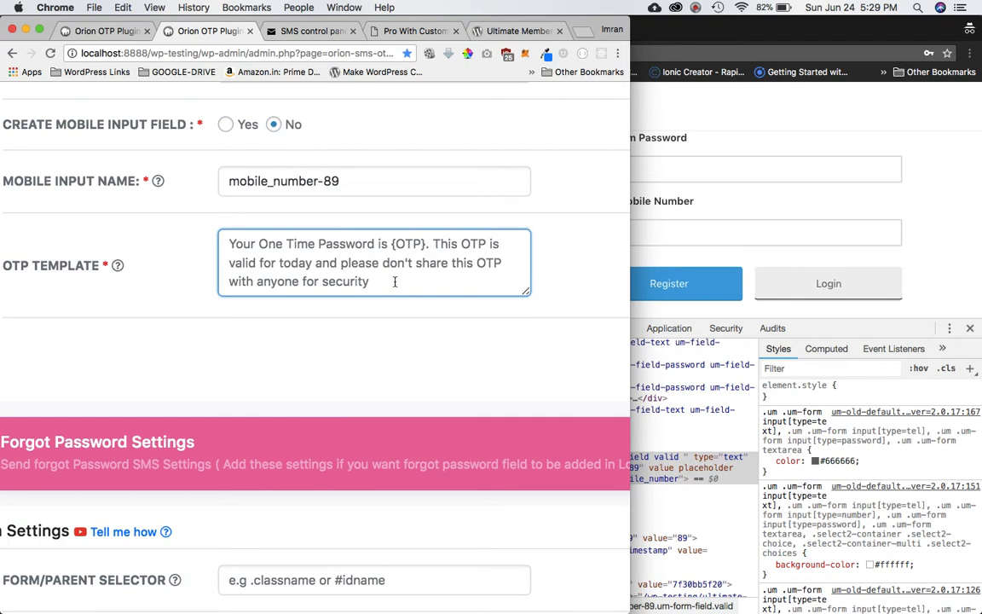
key(ctrl+a)
text(you )
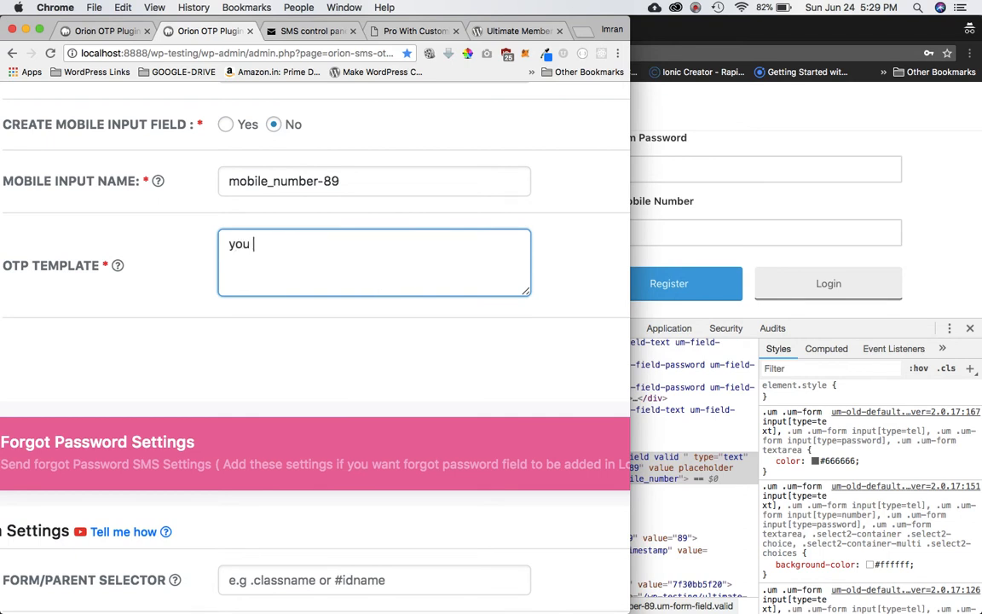
text( otp is {OTP)
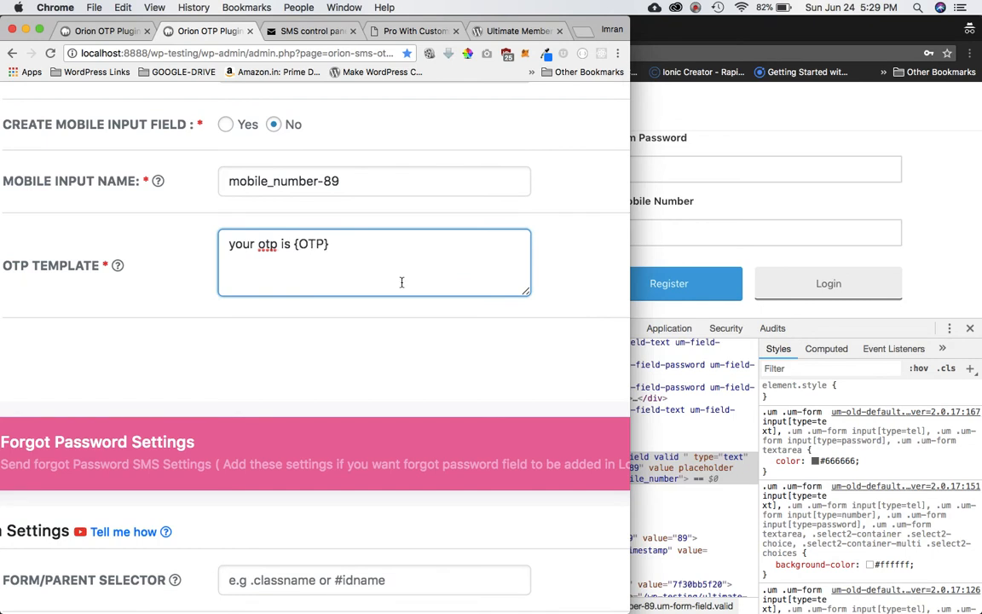
drag(340, 245, 295, 244)
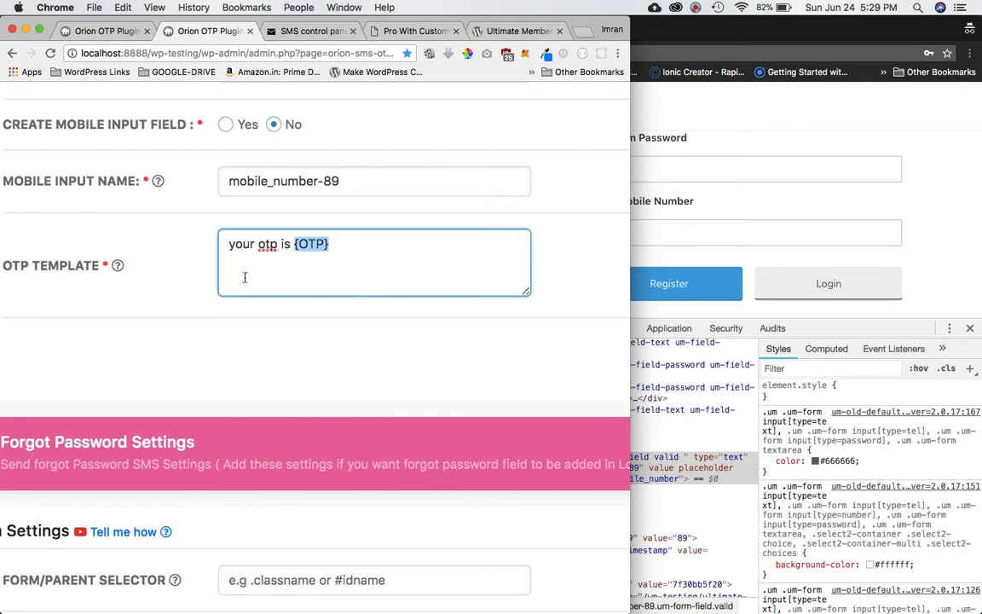
click(348, 270)
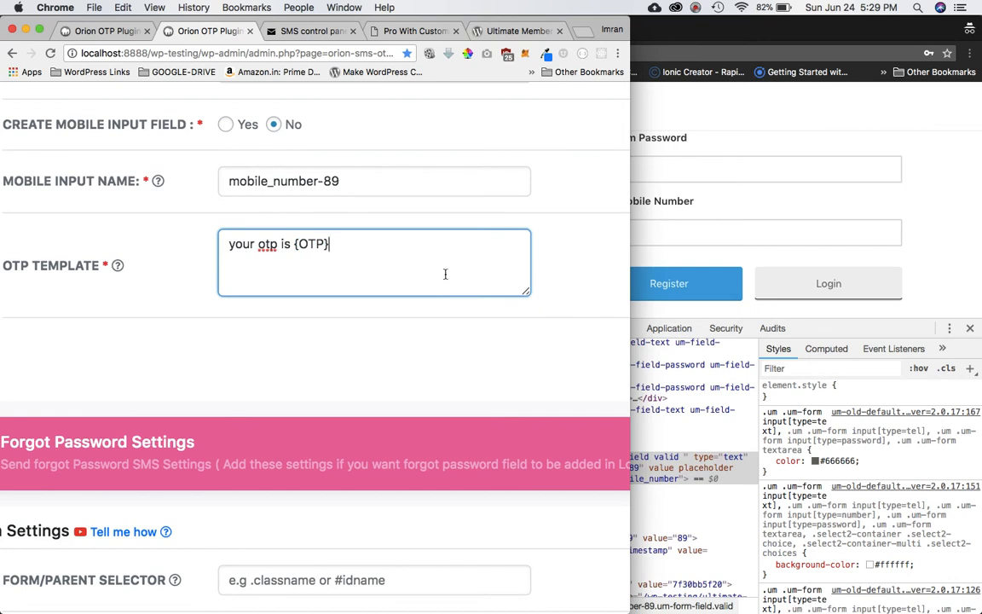
key(Return)
click(399, 175)
key(Return)
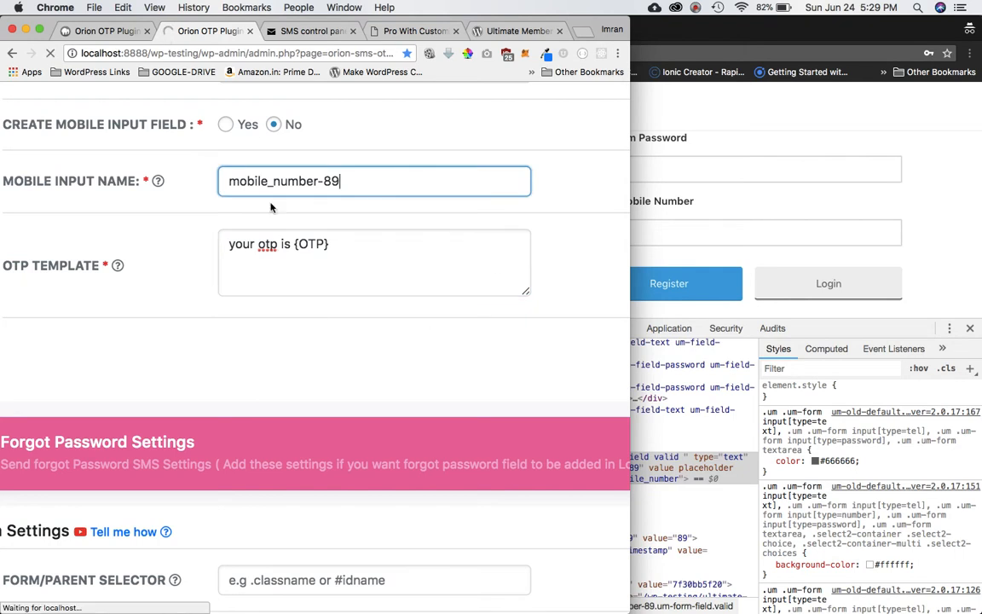
Save the Orion OTP settings and open the plugin's Rate Us page in a new tab.
scroll(315, 322, down, 15)
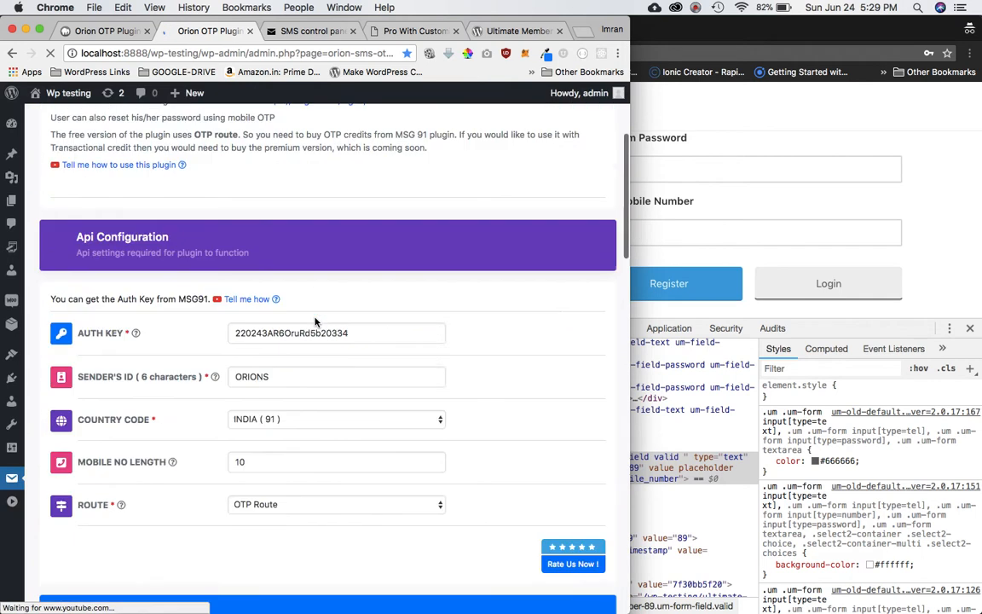
scroll(315, 322, down, 5)
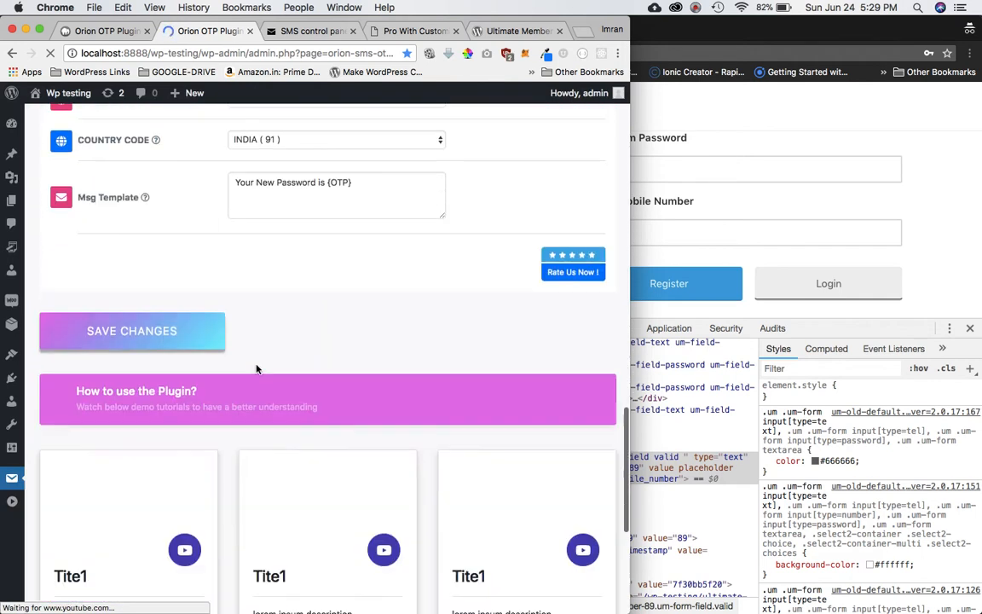
click(150, 336)
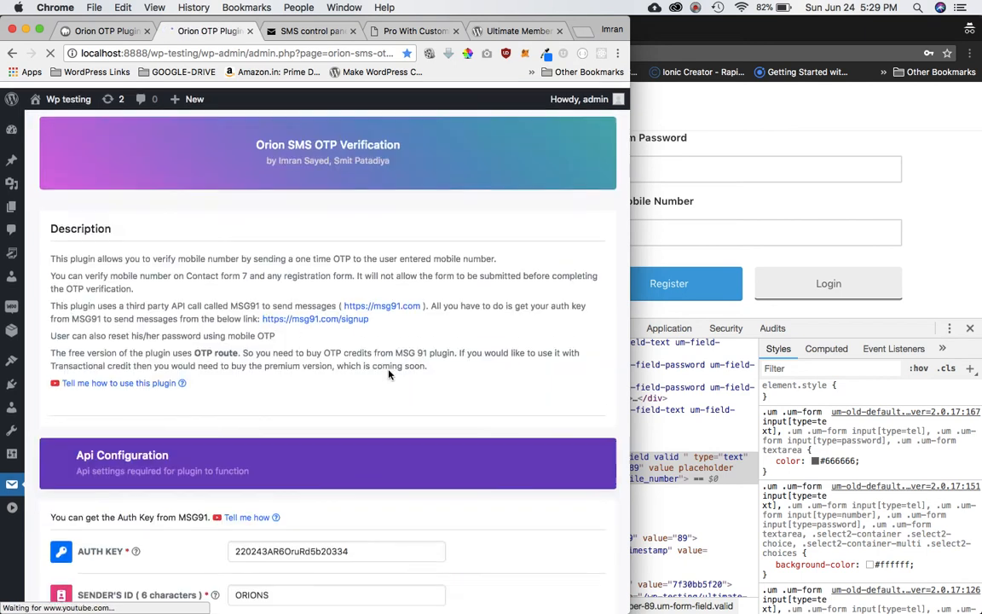
scroll(349, 332, down, 10)
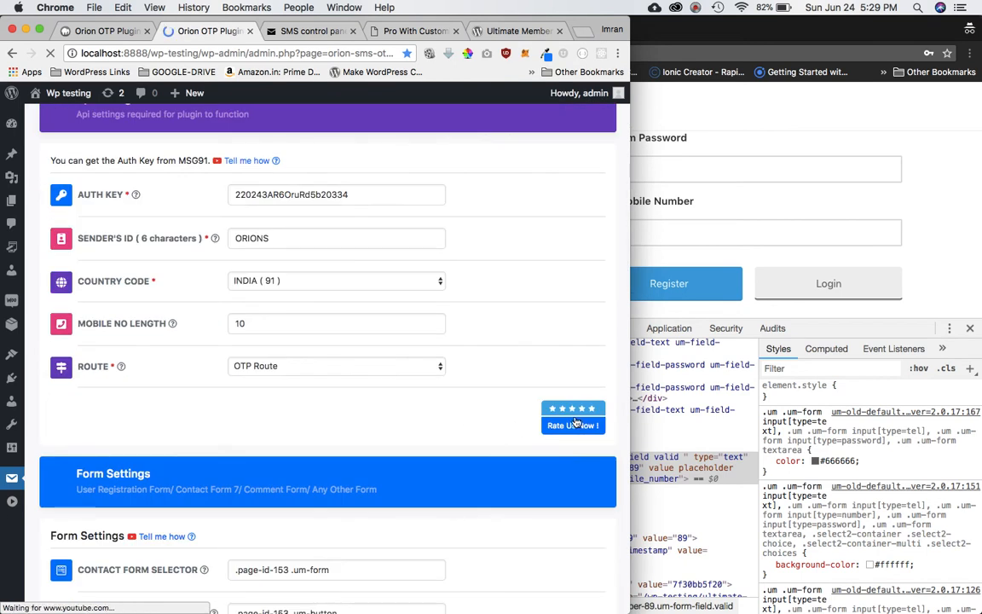
click(696, 12)
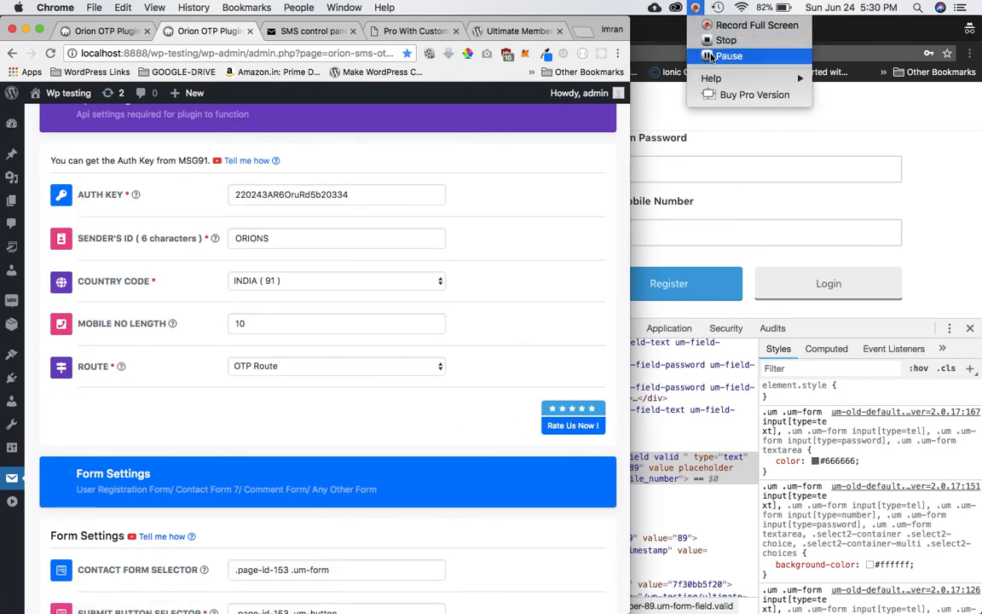
click(790, 55)
click(579, 415)
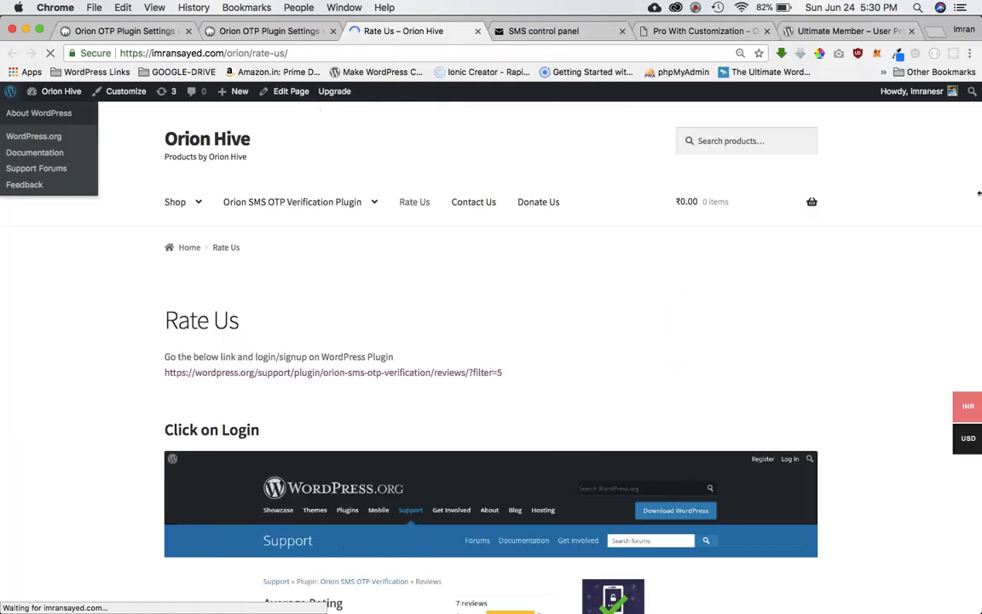
Open the plugin's five-star reviews on WordPress.org and log in.
scroll(597, 299, down, 2)
scroll(567, 260, up, 1)
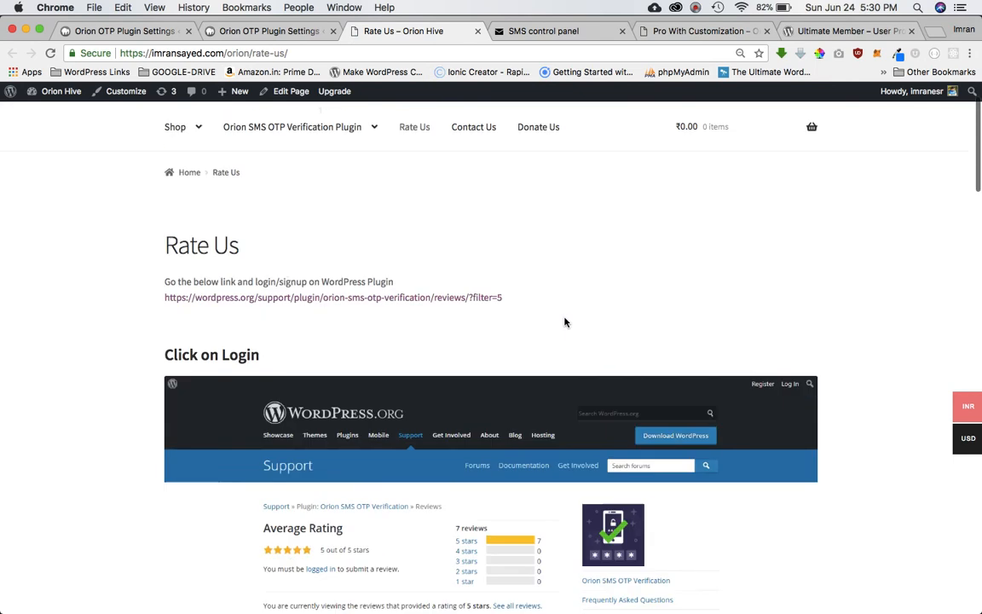
click(385, 303)
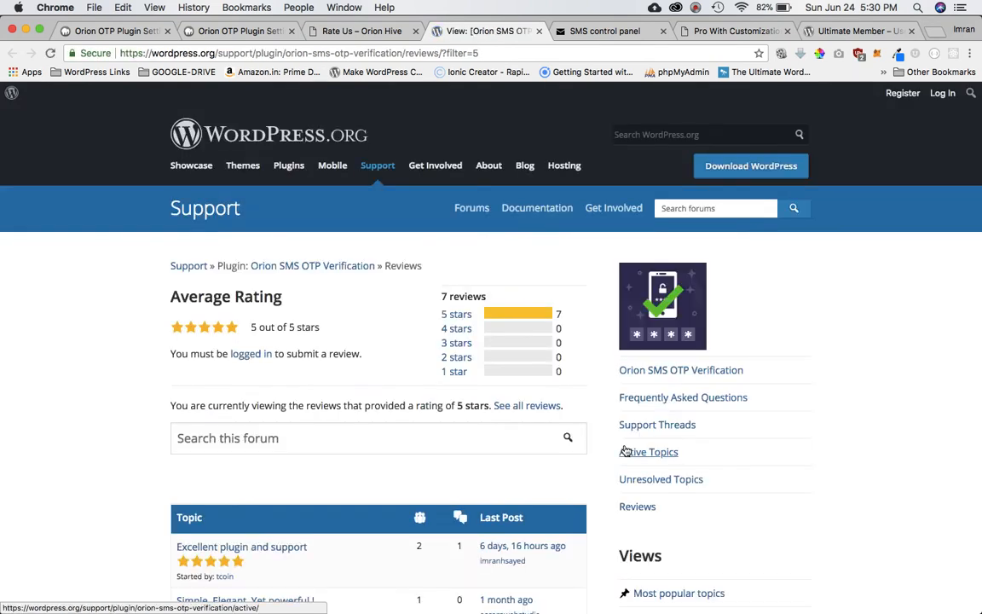
scroll(627, 451, down, 10)
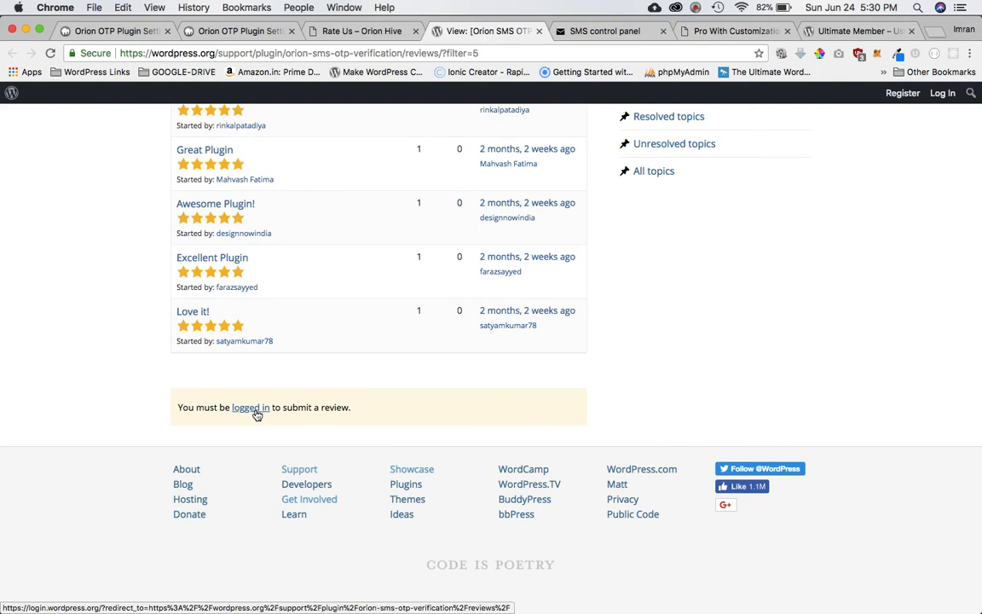
click(256, 412)
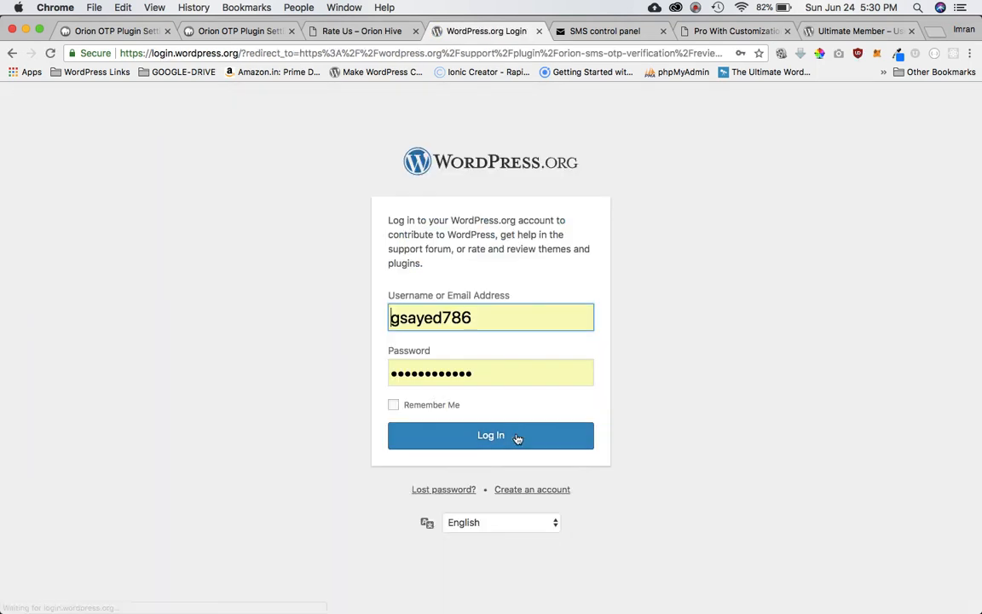
click(503, 435)
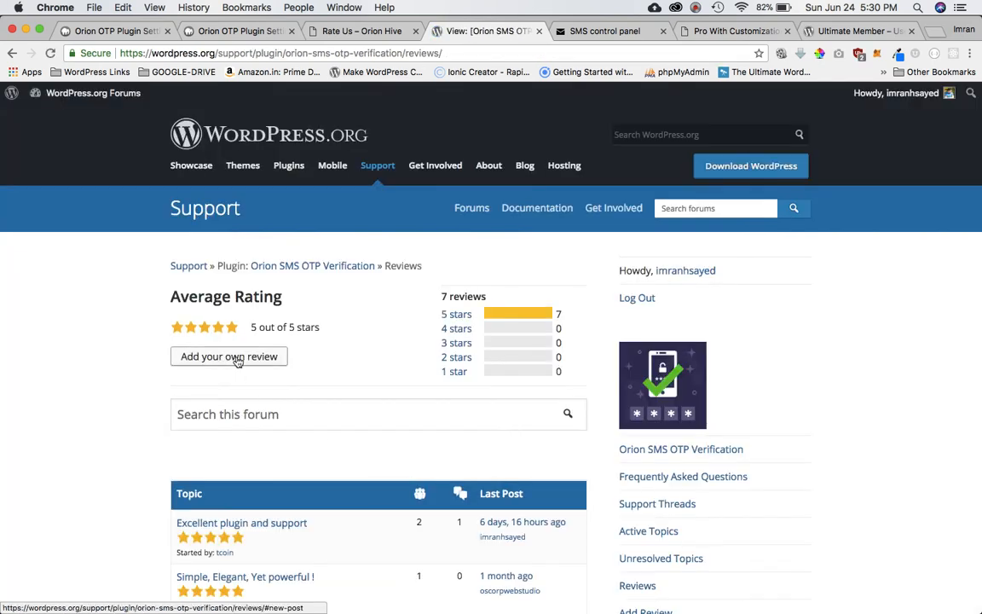
Reach the Add your own review form, then return to the Orion OTP settings tab.
click(227, 357)
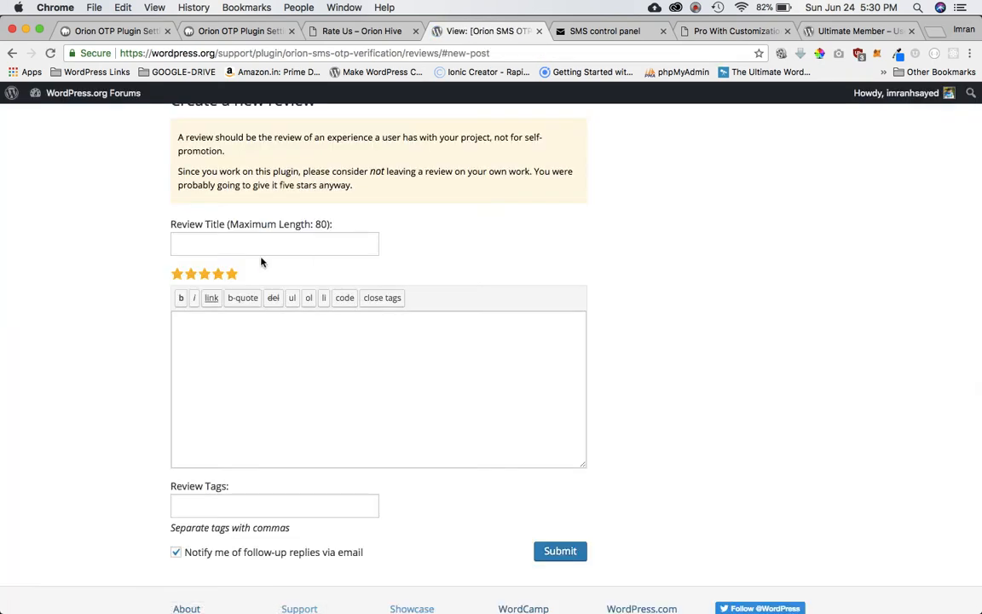
click(224, 413)
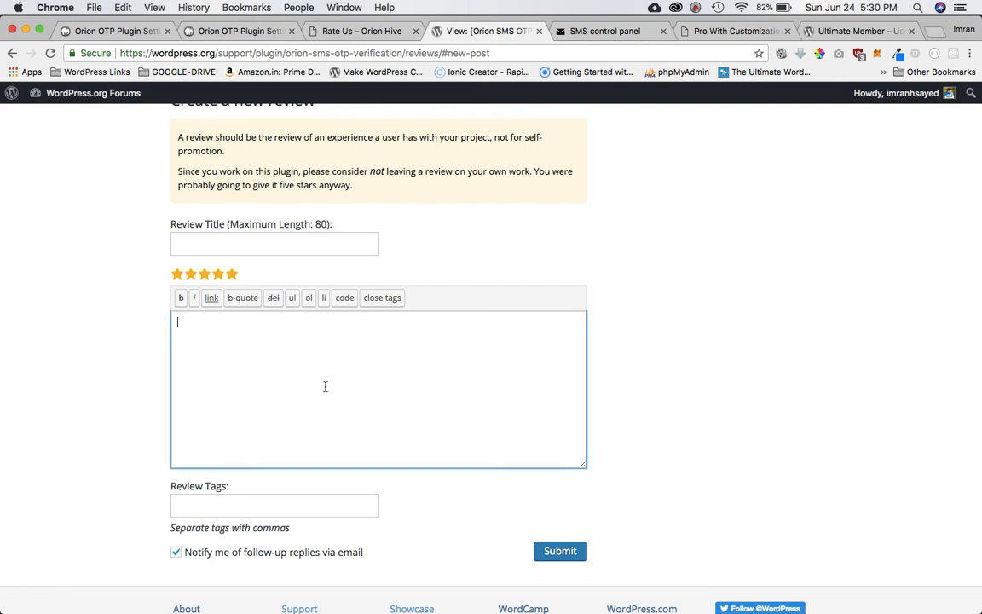
scroll(618, 376, down, 5)
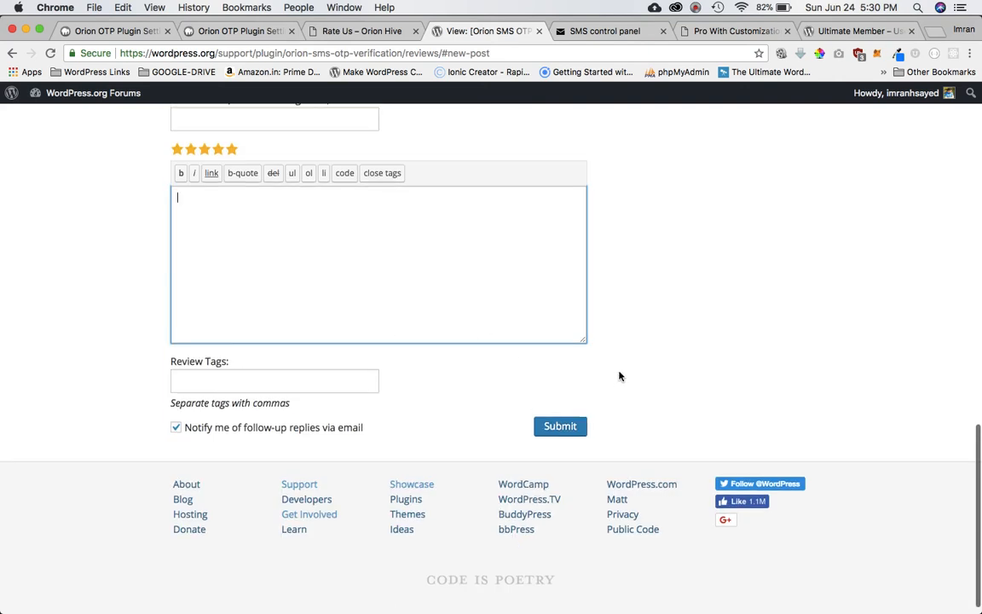
scroll(618, 375, up, 15)
scroll(618, 375, down, 5)
scroll(618, 375, up, 5)
scroll(619, 375, down, 8)
scroll(618, 375, up, 8)
click(349, 31)
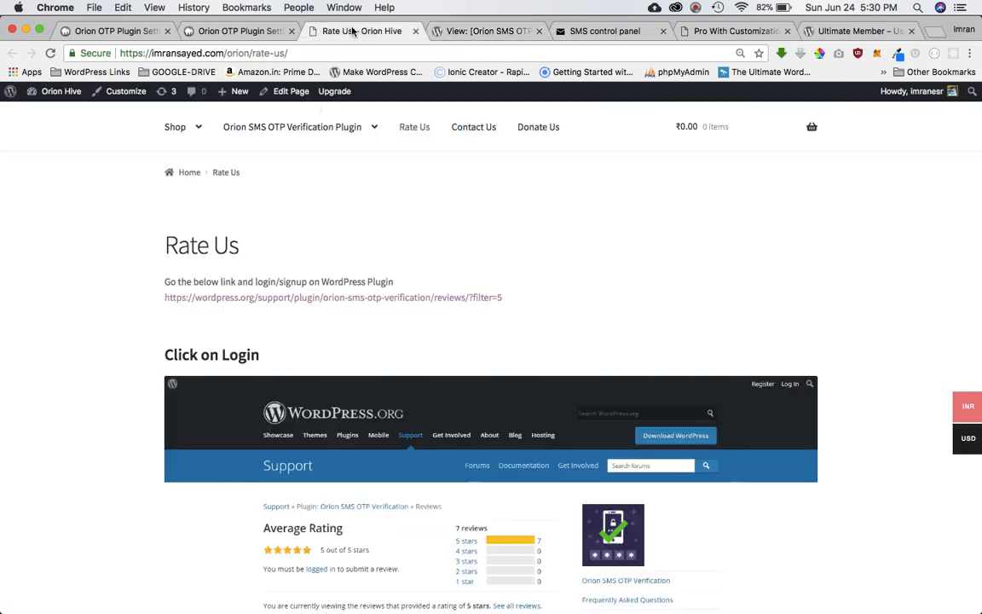
click(268, 30)
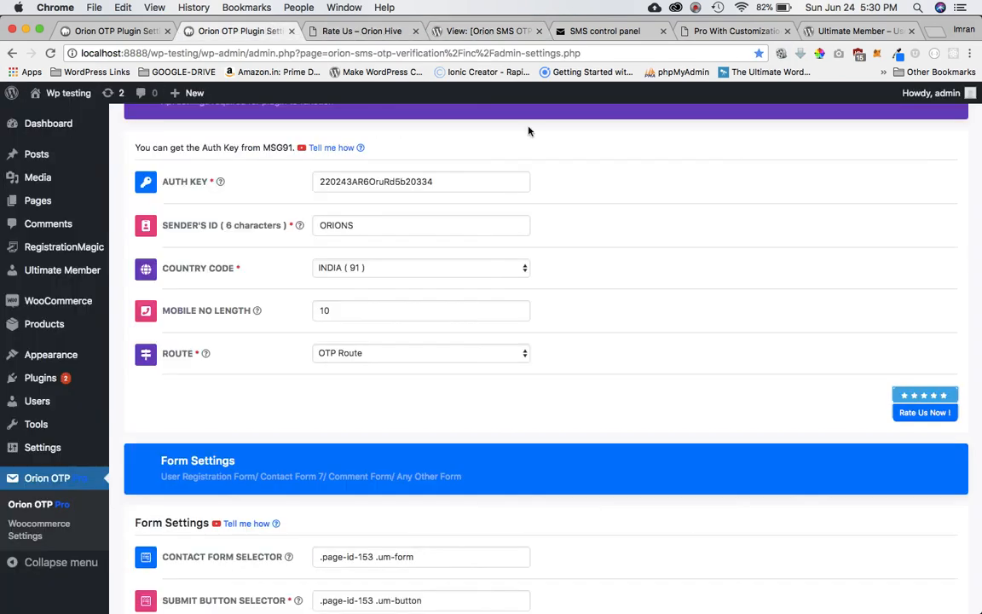
Narrow the admin window, reload the Orion OTP settings, and bring the register page forward.
drag(979, 268, 496, 245)
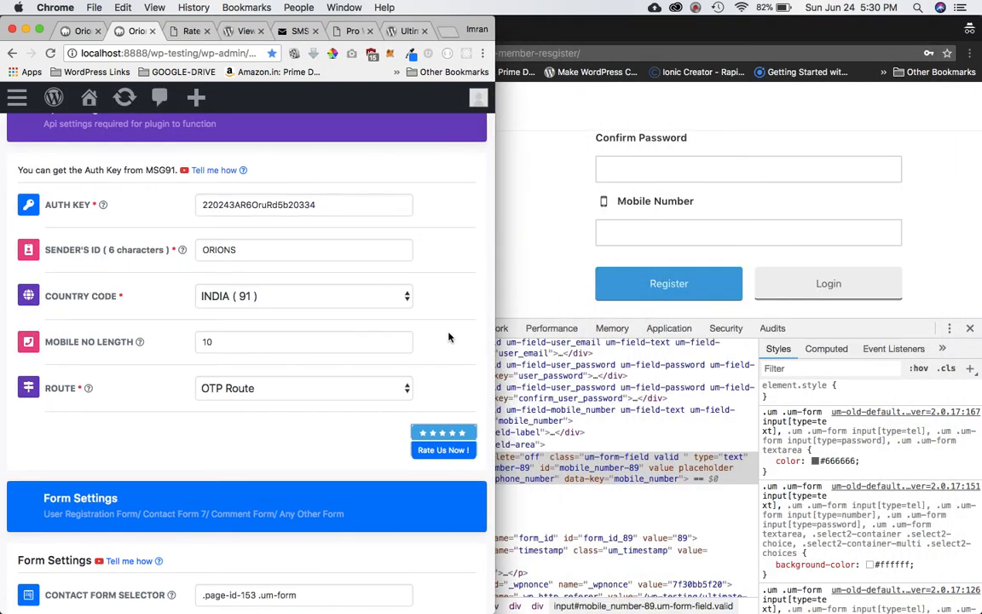
scroll(478, 340, down, 7)
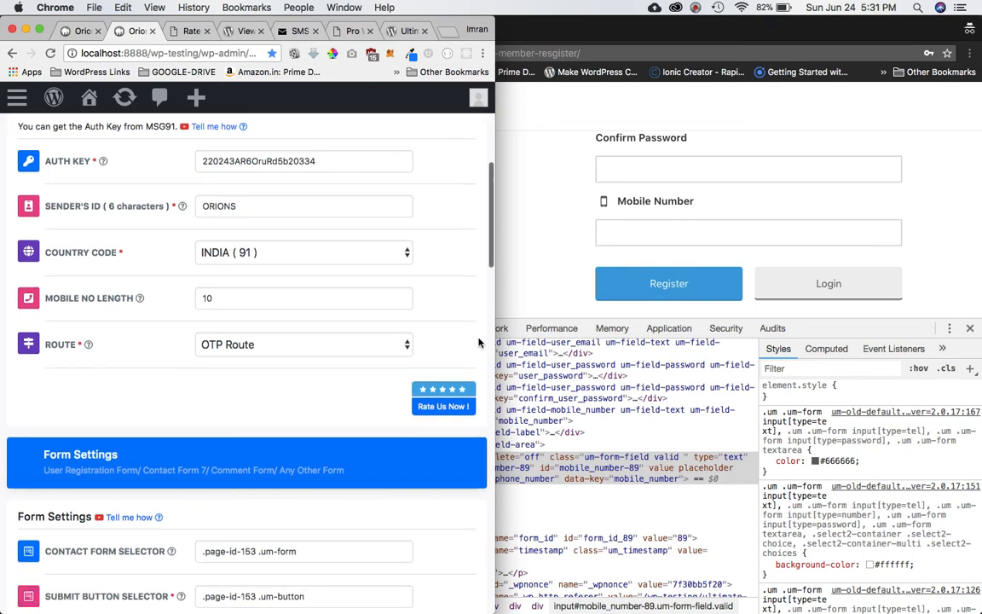
key(super+r)
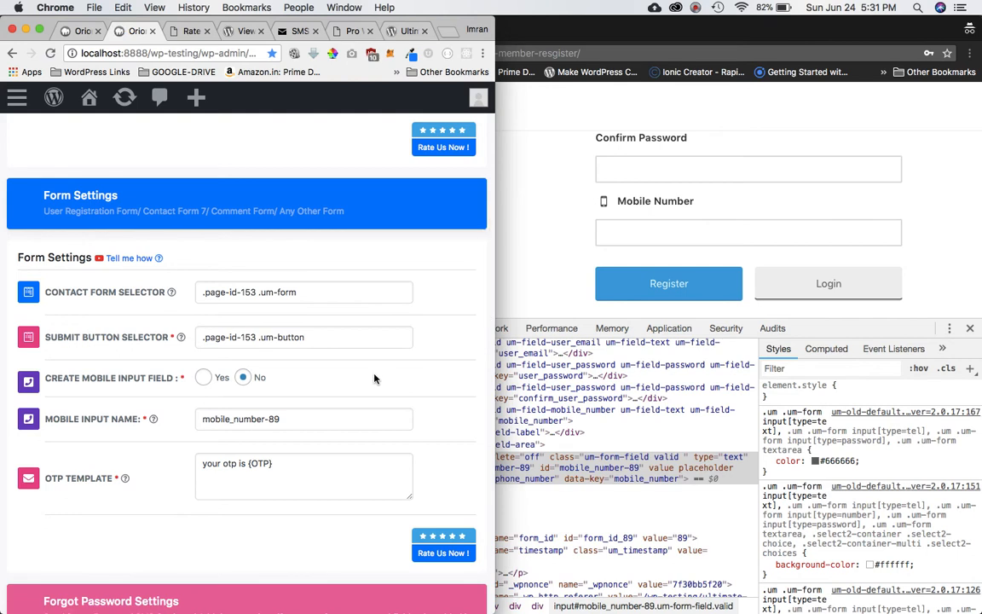
scroll(376, 379, down, 2)
click(536, 289)
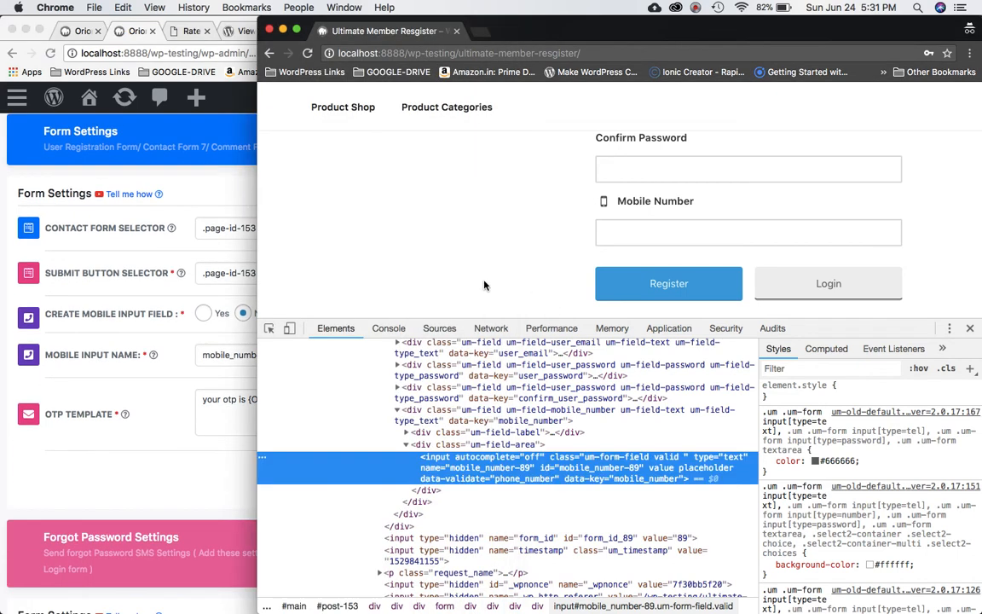
Close DevTools and reload the register page to show the +91 prefix and Send OTP.
click(971, 328)
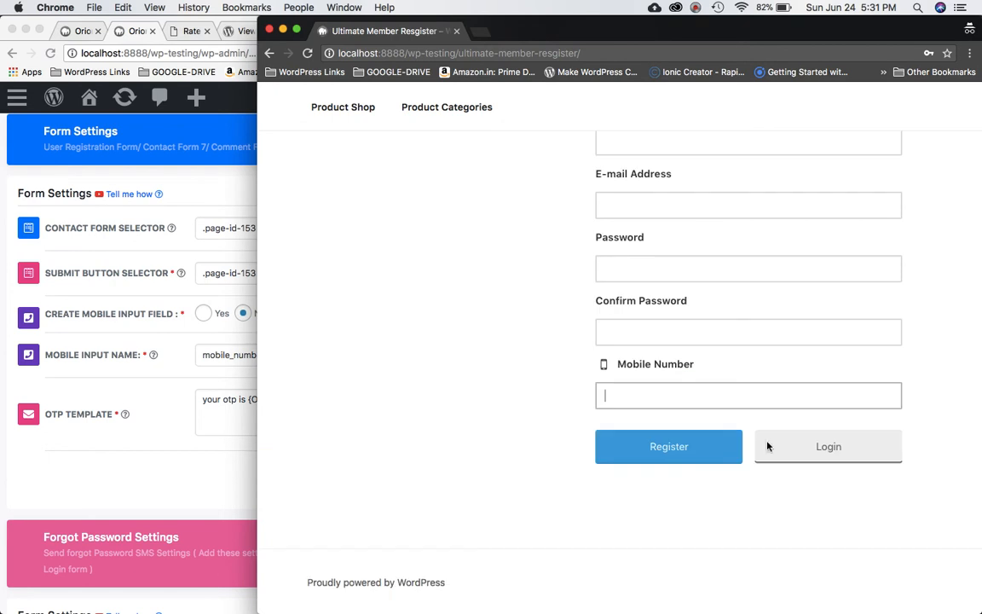
key(super+r)
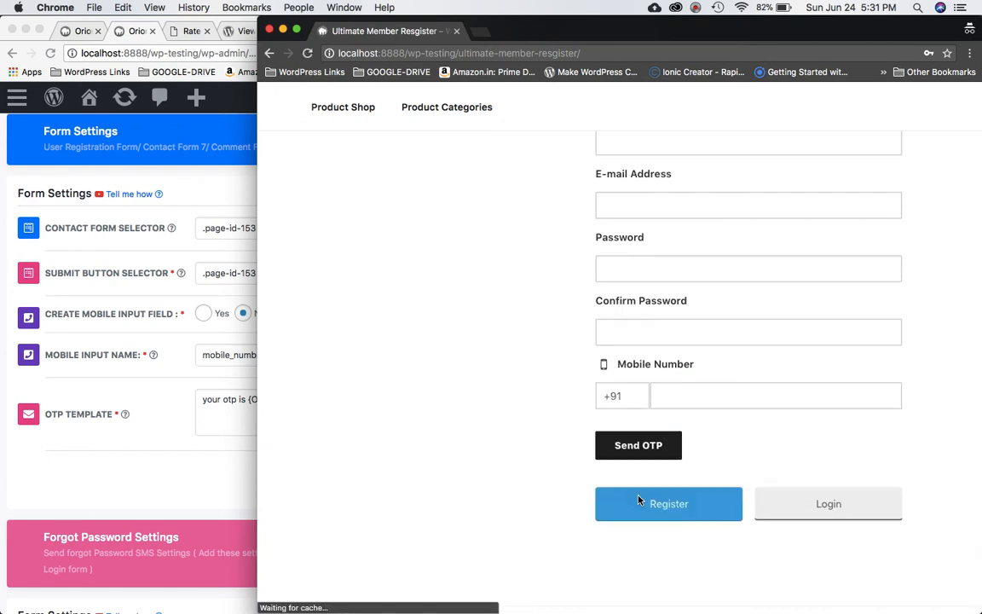
click(633, 393)
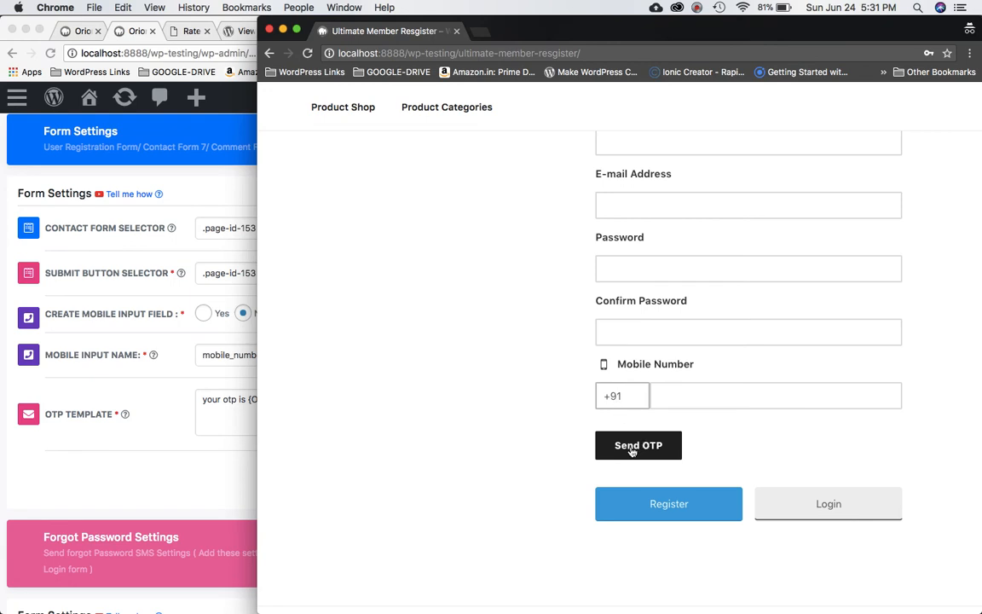
Test typing in the country code box and restore it to +91.
click(197, 470)
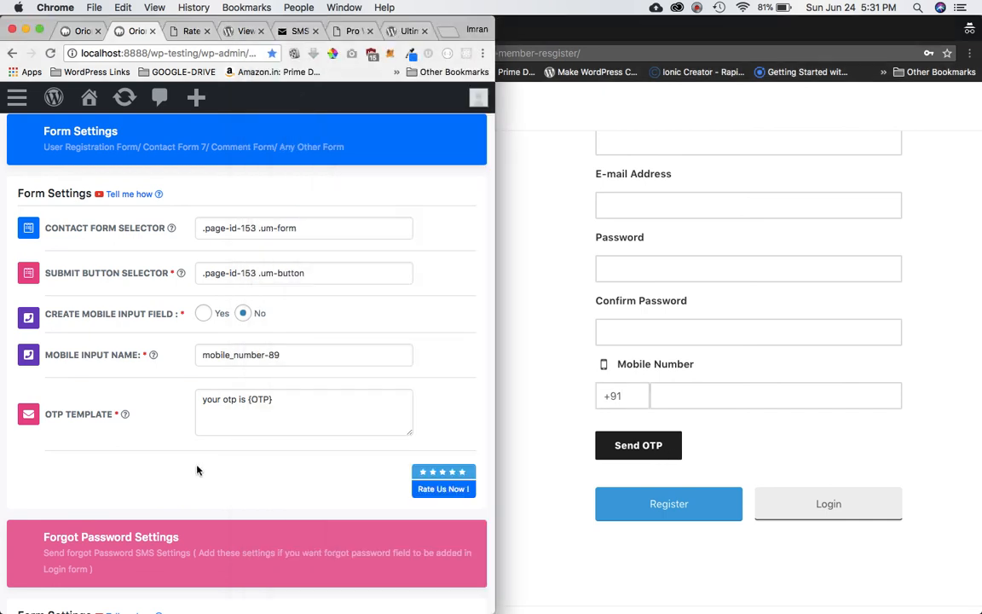
double_click(621, 401)
text(jkjk)
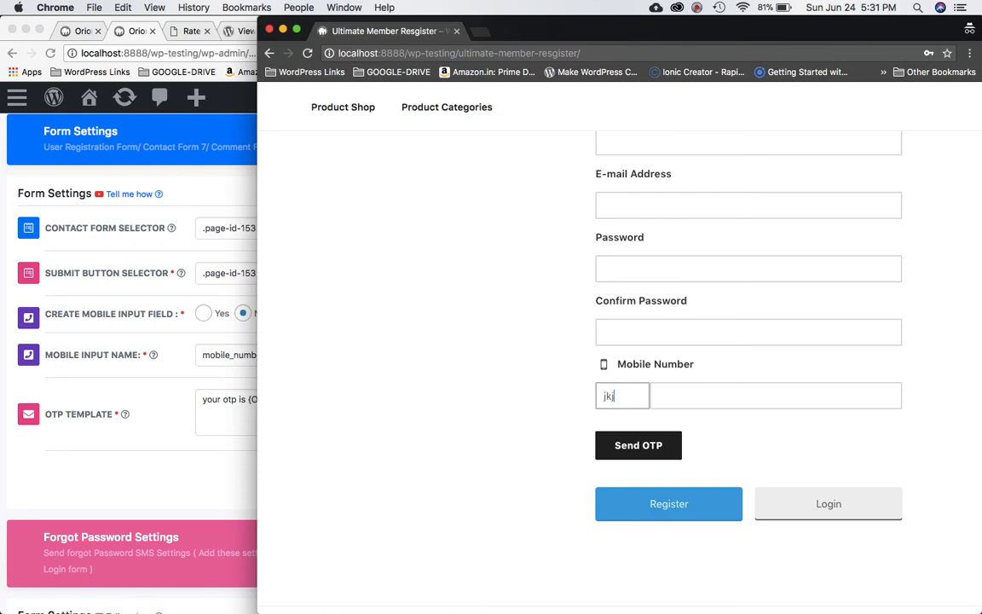
key(BackSpace)
key(BackSpace)
key(BackSpace)
key(BackSpace)
key(super+z)
key(BackSpace)
key(BackSpace)
key(BackSpace)
key(BackSpace)
key(super+z)
text(+91)
click(151, 413)
Set the Orion OTP Country Code to ALL ( ALL ) and save the settings.
scroll(340, 365, up, 5)
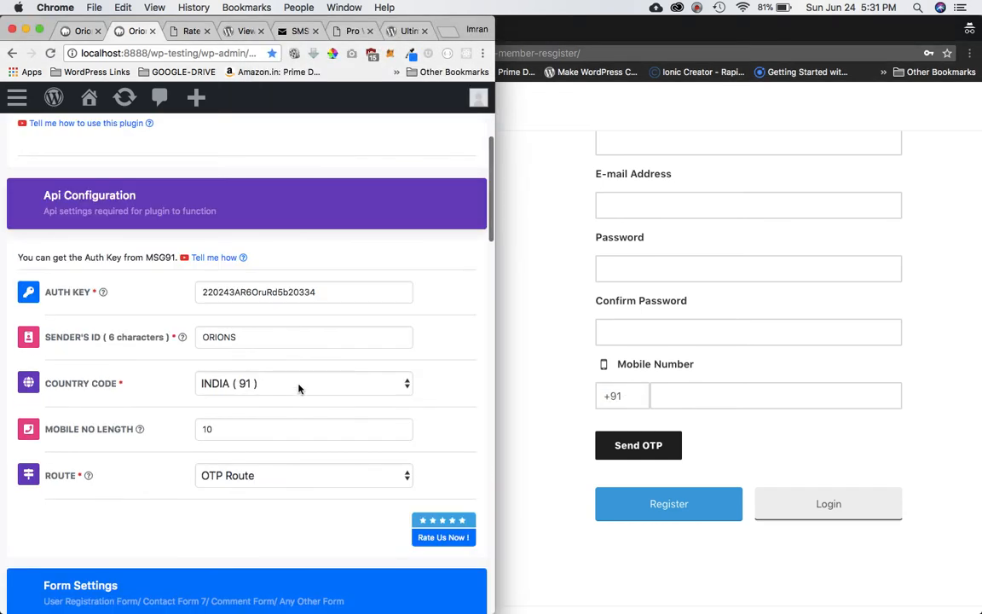
click(338, 383)
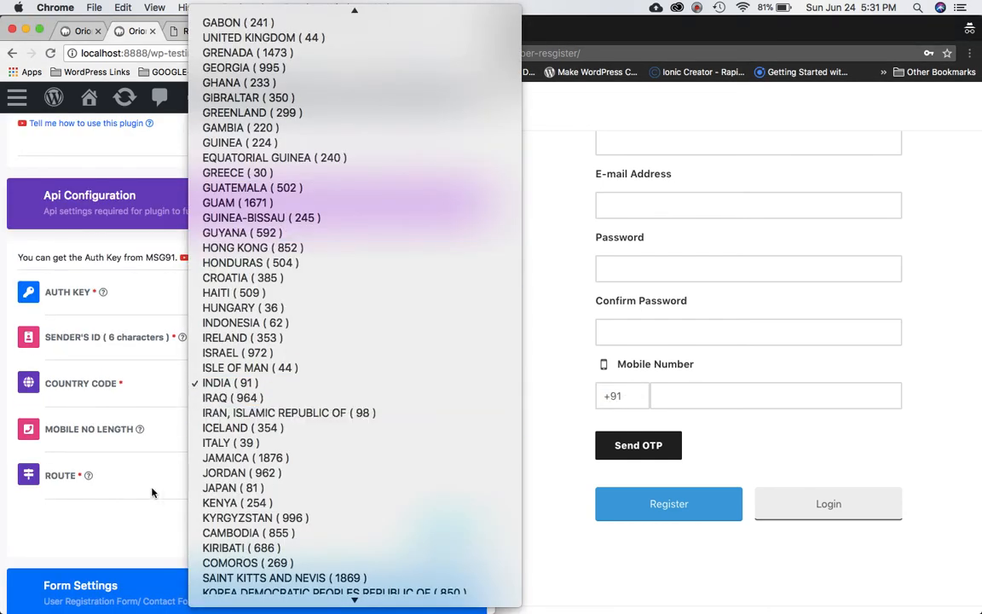
click(140, 521)
click(330, 386)
scroll(330, 386, up, 15)
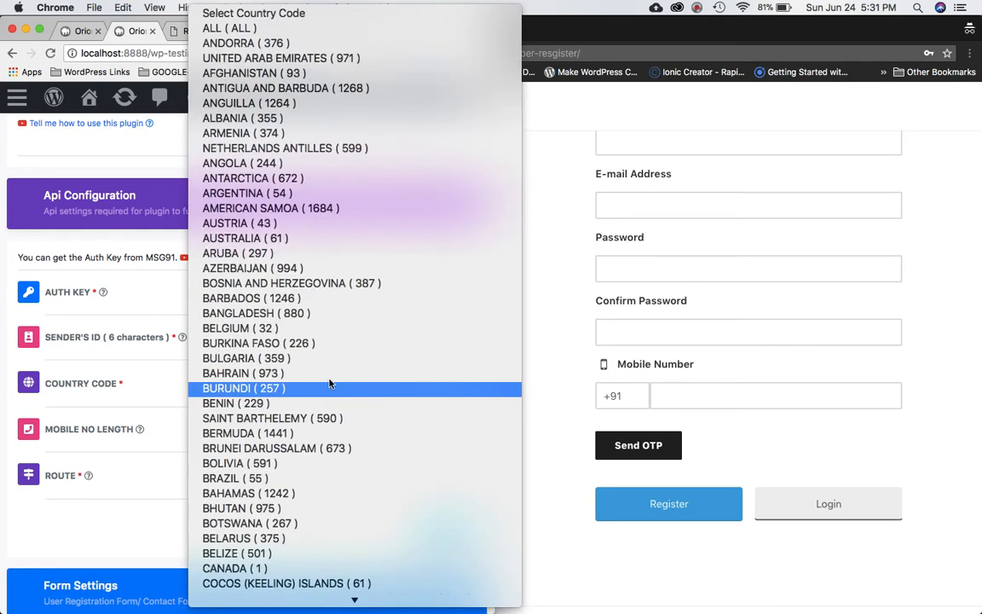
click(292, 29)
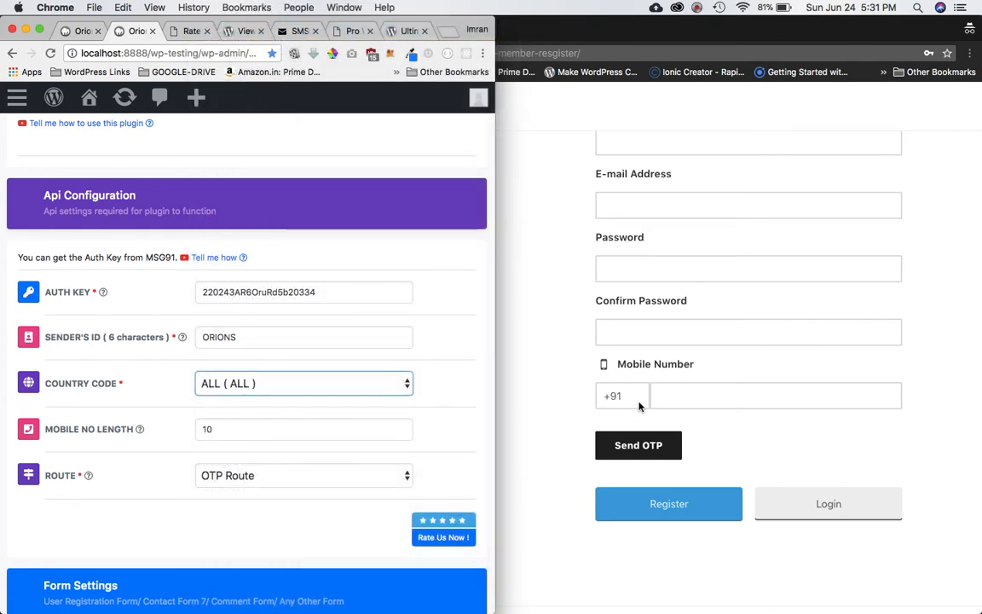
click(243, 428)
key(Return)
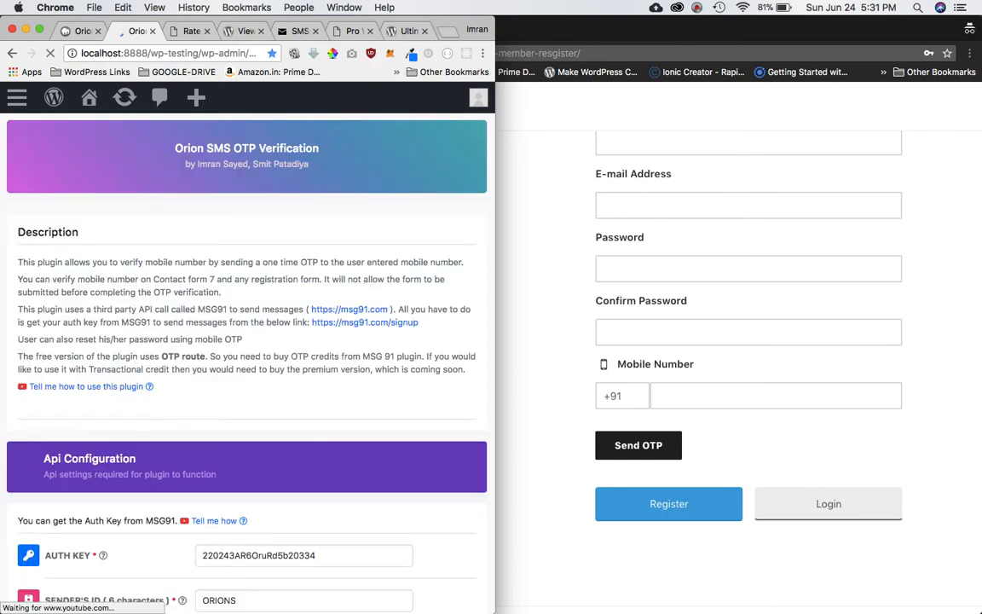
Select the prefilled country code on the register page form.
scroll(326, 410, down, 5)
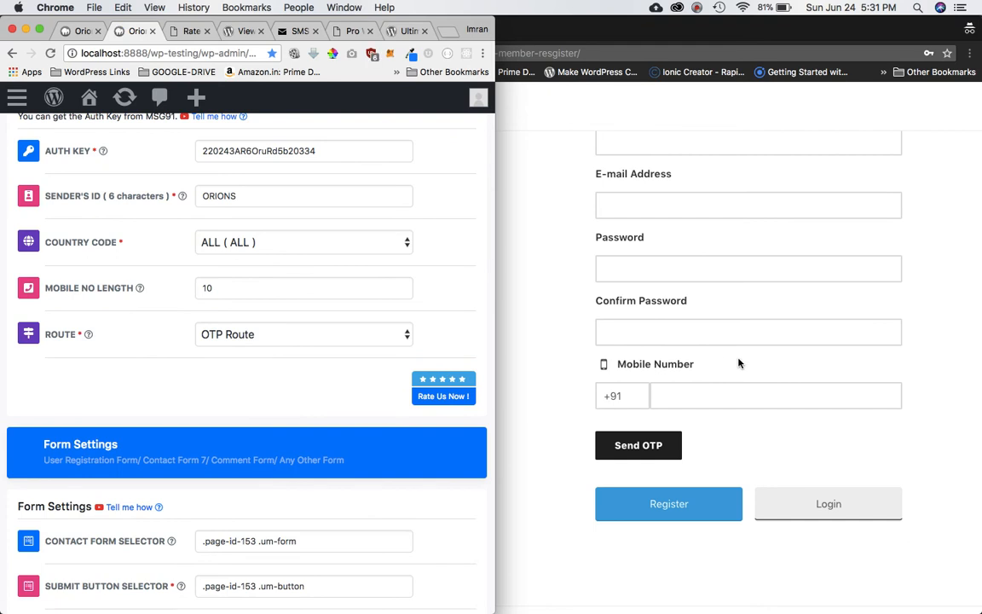
click(607, 393)
triple_click(624, 403)
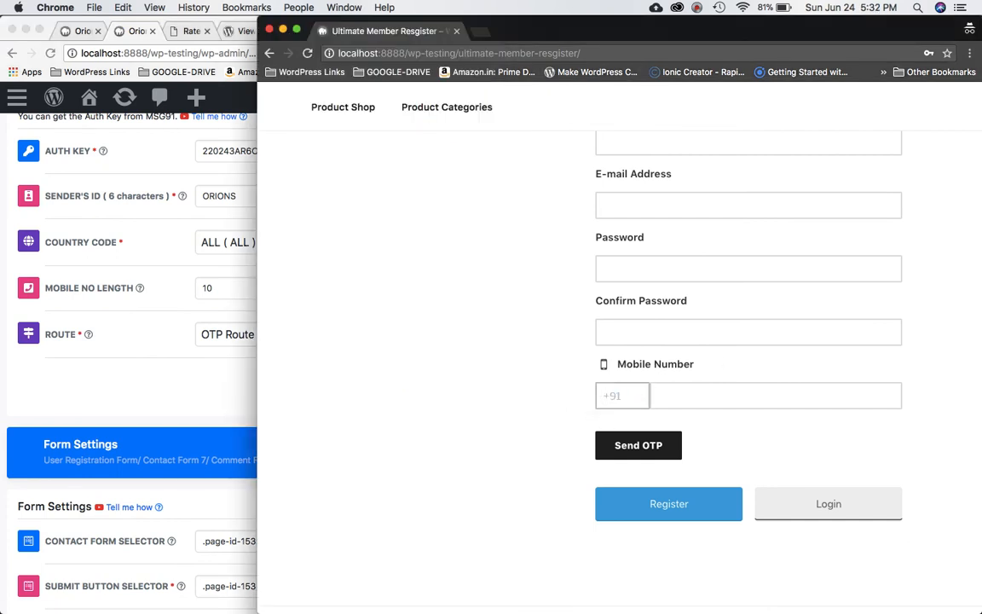
Correct the country code to +91 and enter the user's mobile number.
text(+)
text(1)
key(BackSpace)
key(BackSpace)
text(+91)
click(714, 390)
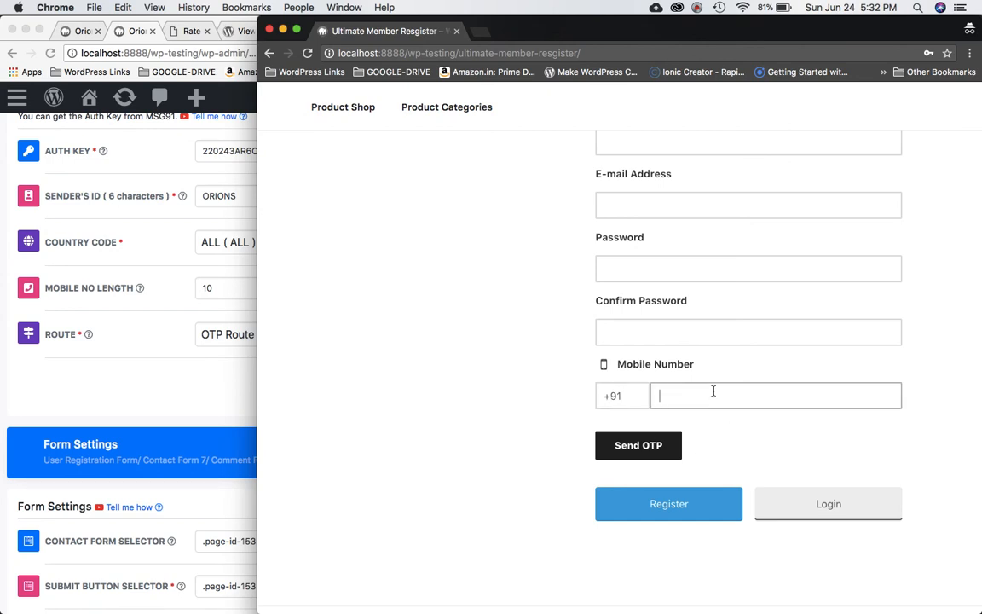
click(697, 9)
click(721, 56)
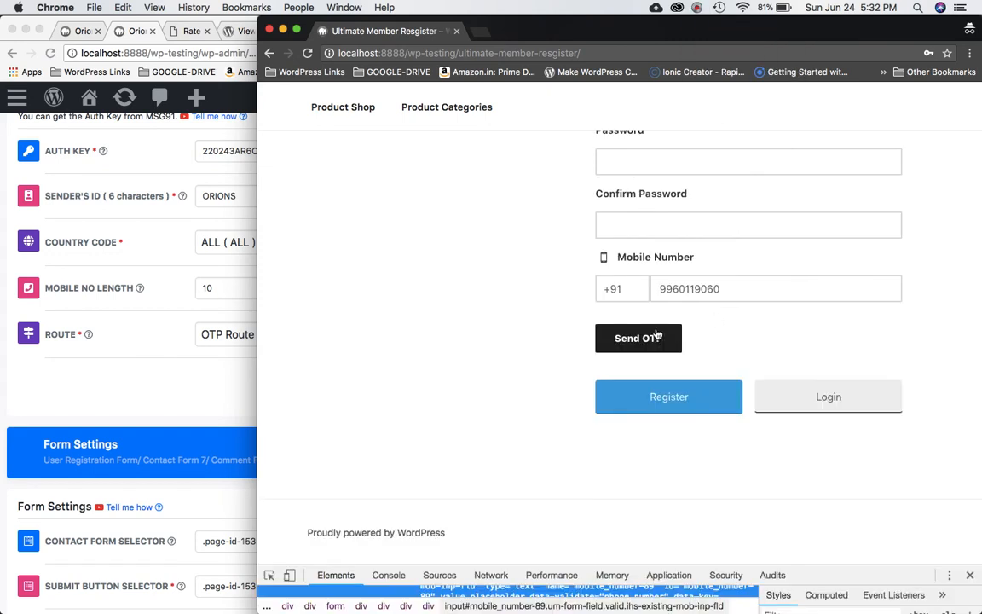
Shorten the mobile number to nine digits, request an OTP, and attempt to register.
click(743, 296)
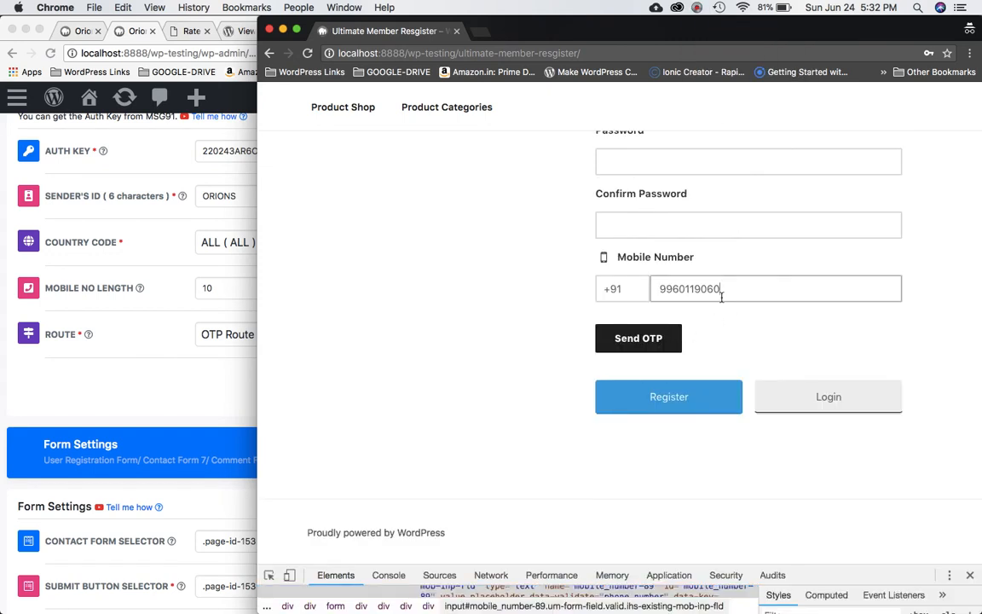
key(BackSpace)
click(650, 350)
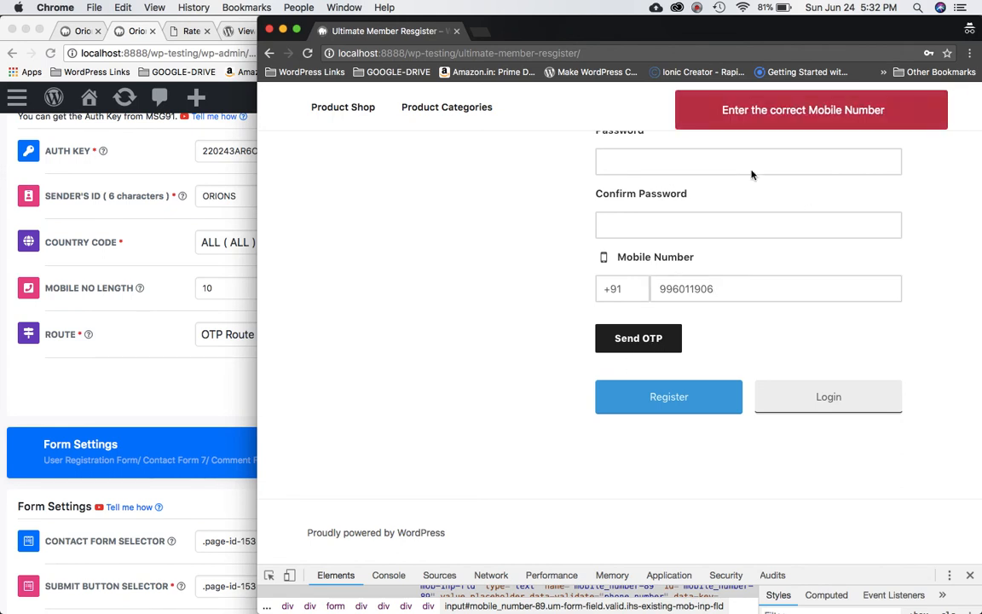
click(678, 396)
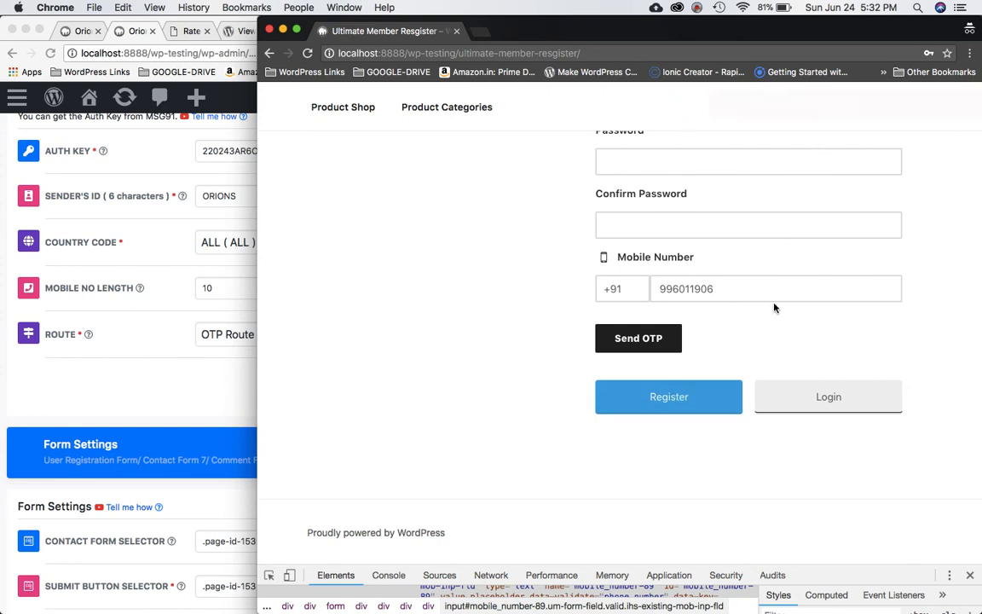
Restore the mobile number's tenth digit and request an OTP, then focus the new OTP field.
scroll(774, 308, up, 3)
scroll(774, 308, up, 2)
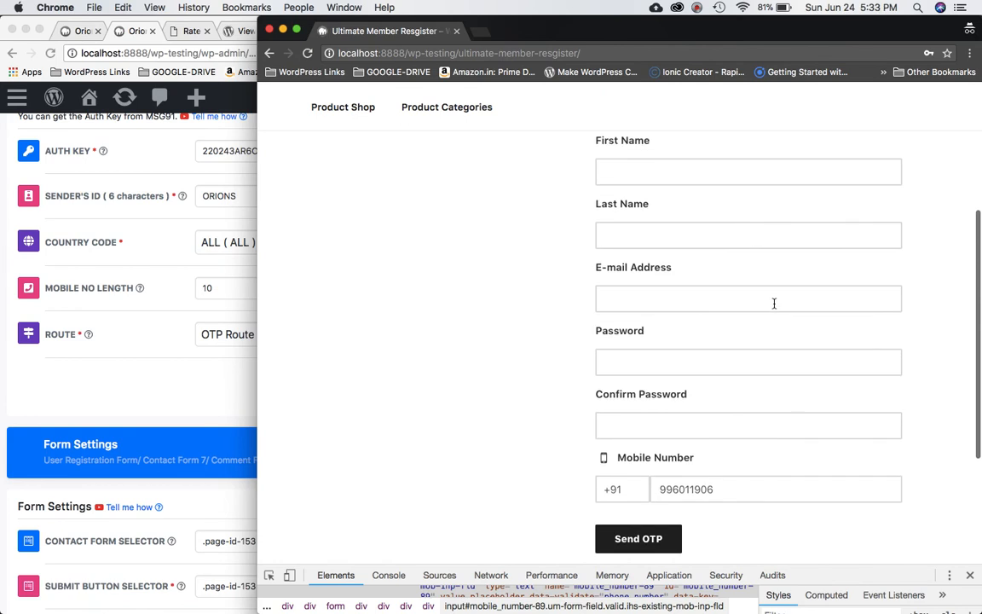
scroll(771, 303, down, 2)
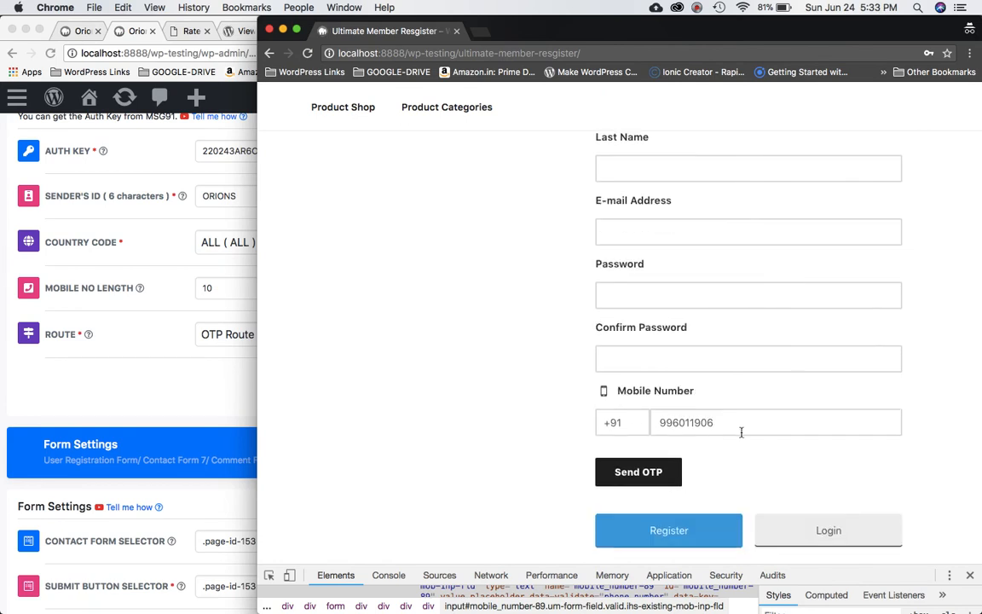
scroll(741, 432, up, 5)
scroll(741, 435, down, 5)
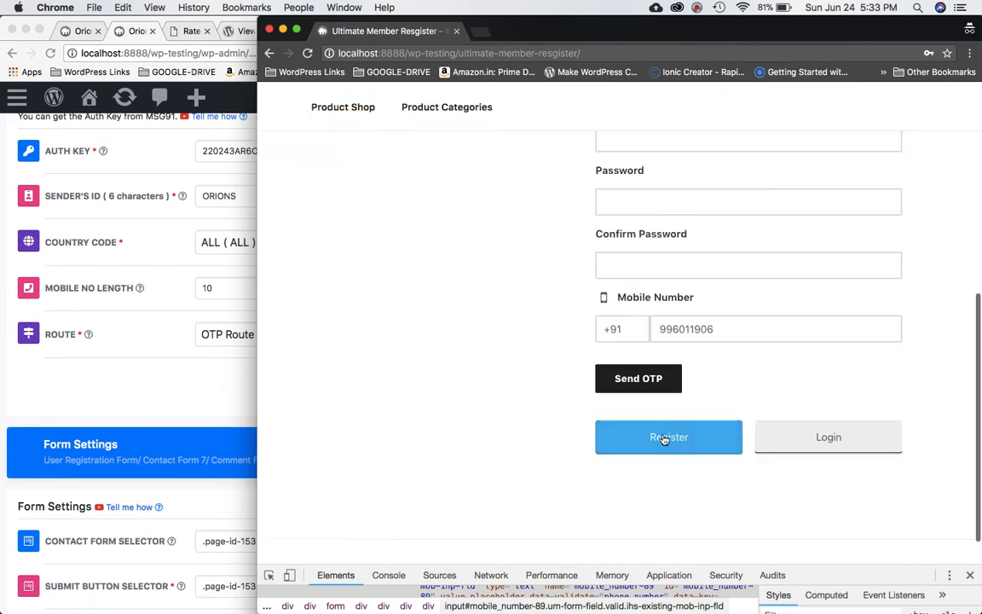
scroll(725, 378, up, 3)
scroll(725, 376, up, 3)
scroll(733, 341, down, 5)
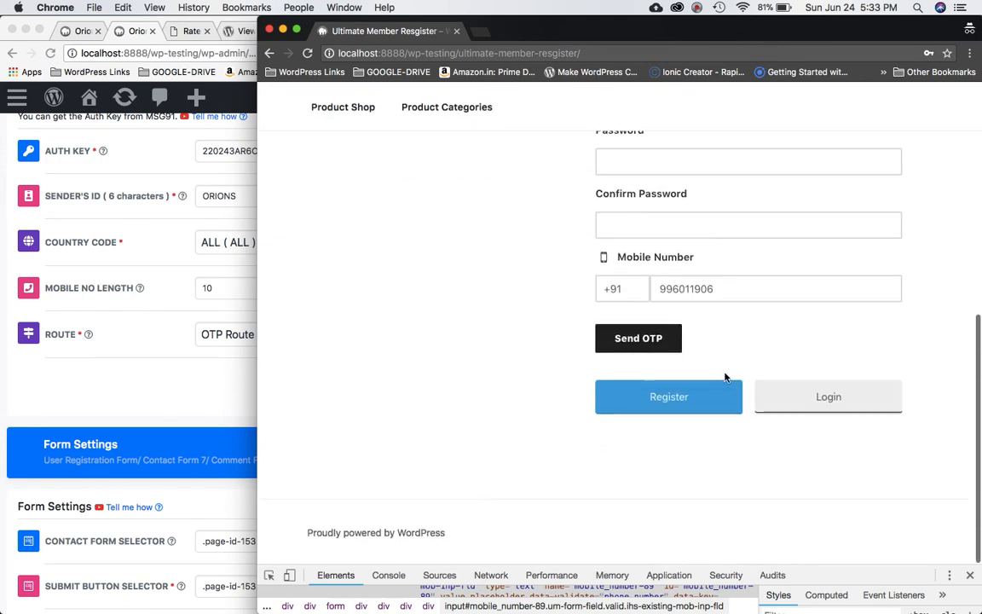
click(737, 294)
text(0)
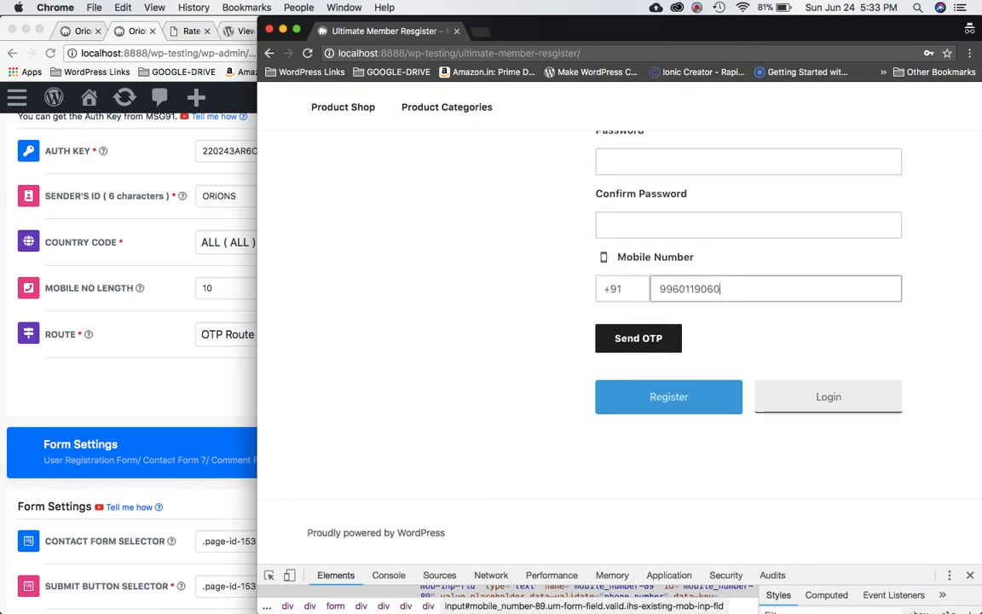
click(652, 339)
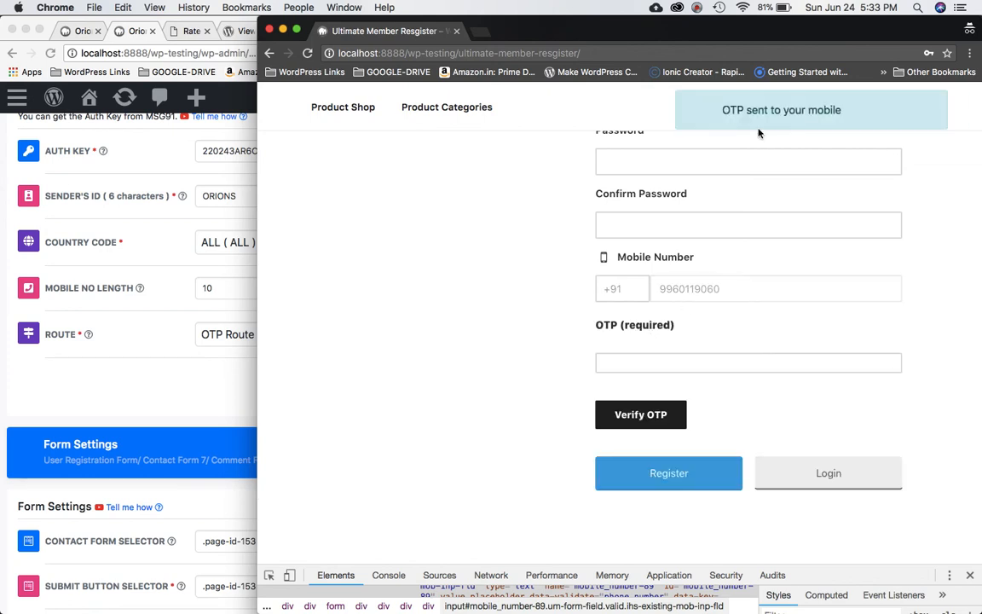
click(691, 365)
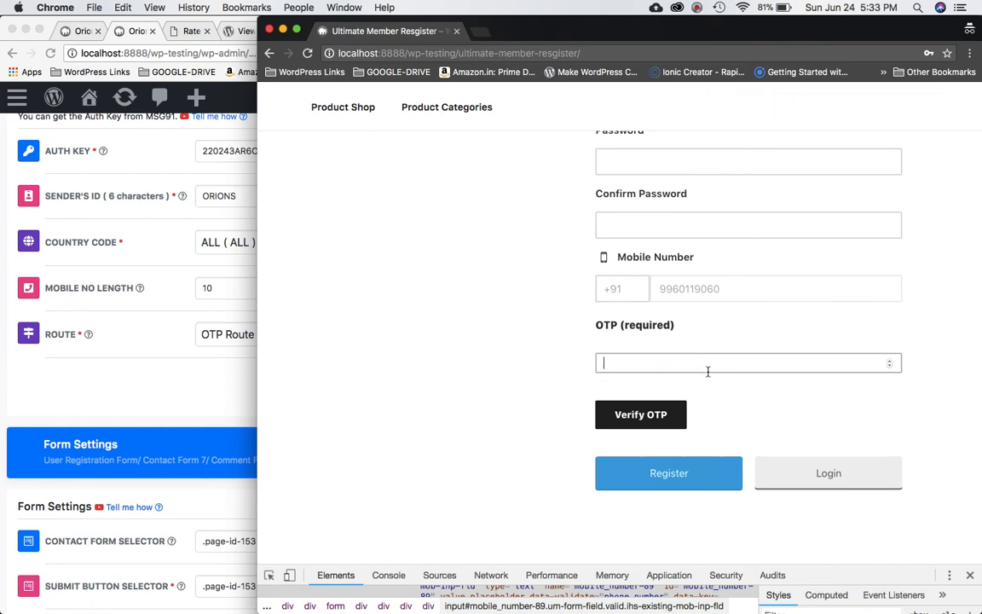
Bring the WordPress admin window forward and widen it to full screen width.
scroll(707, 372, up, 1)
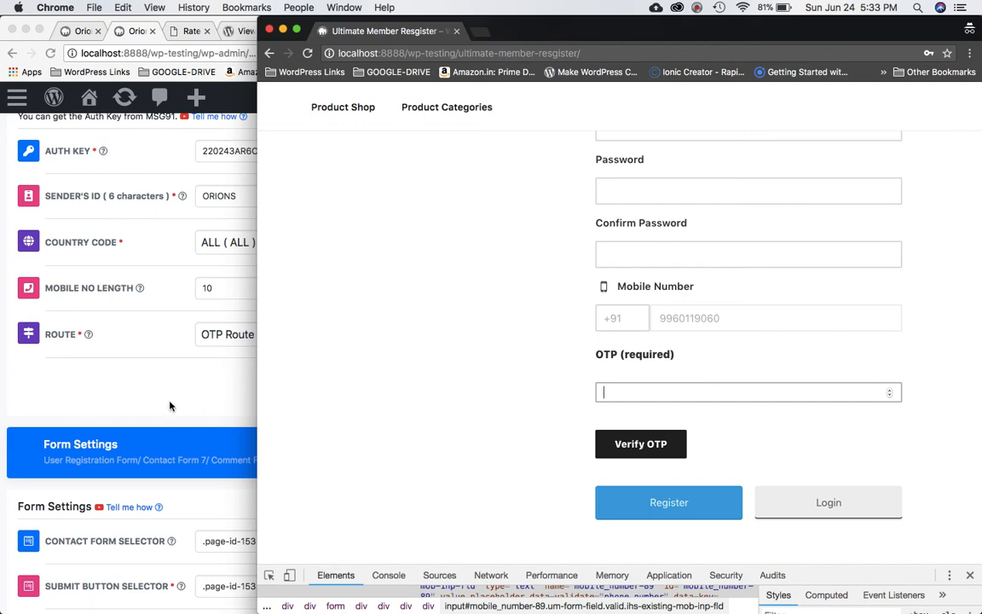
click(159, 363)
drag(495, 137, 981, 137)
click(697, 8)
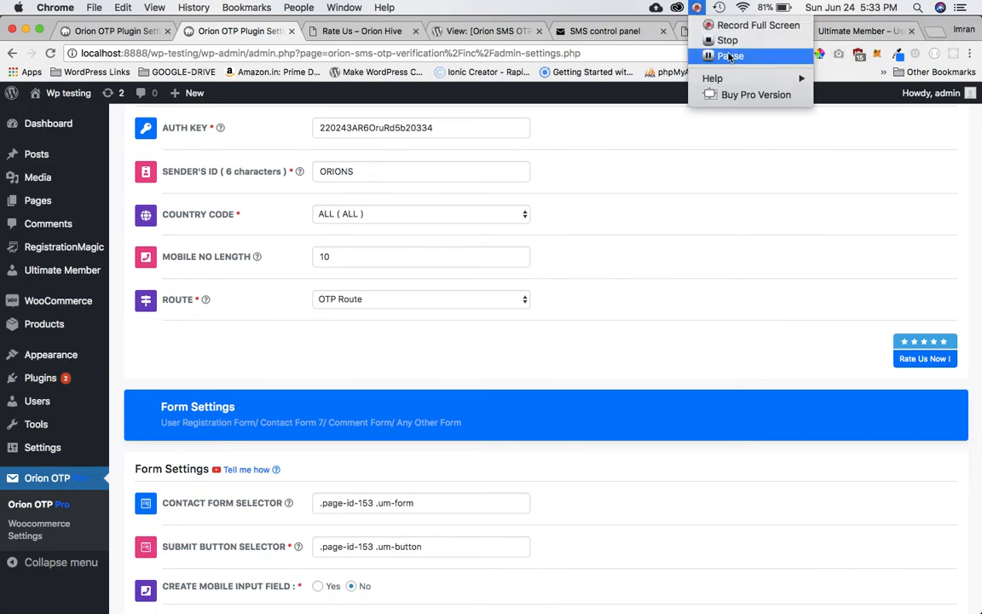
click(730, 56)
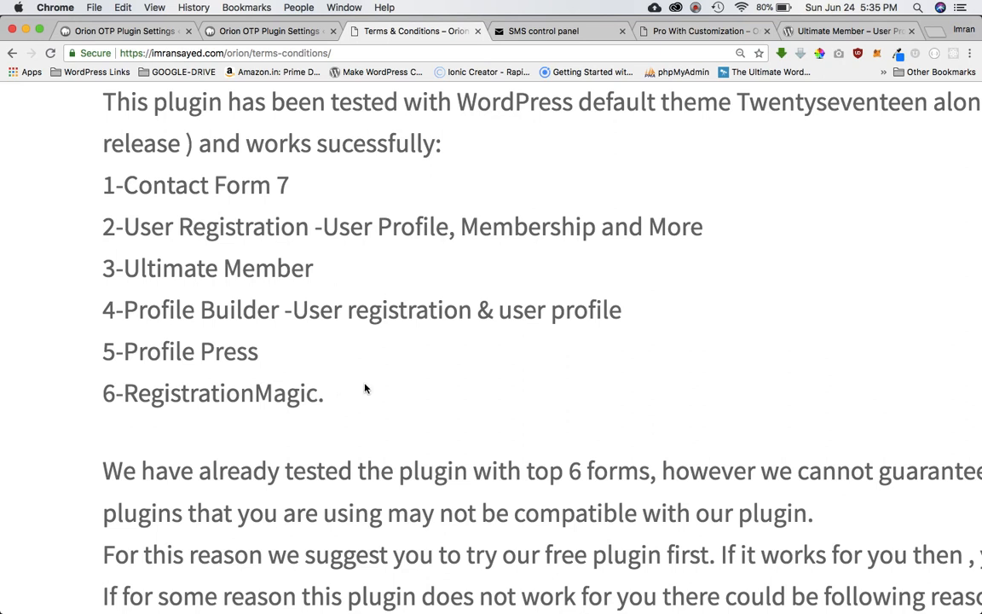
Highlight the tested-forms lines, including Contact Form 7, User Registration and Ultimate Member.
triple_click(808, 100)
double_click(807, 101)
triple_click(392, 103)
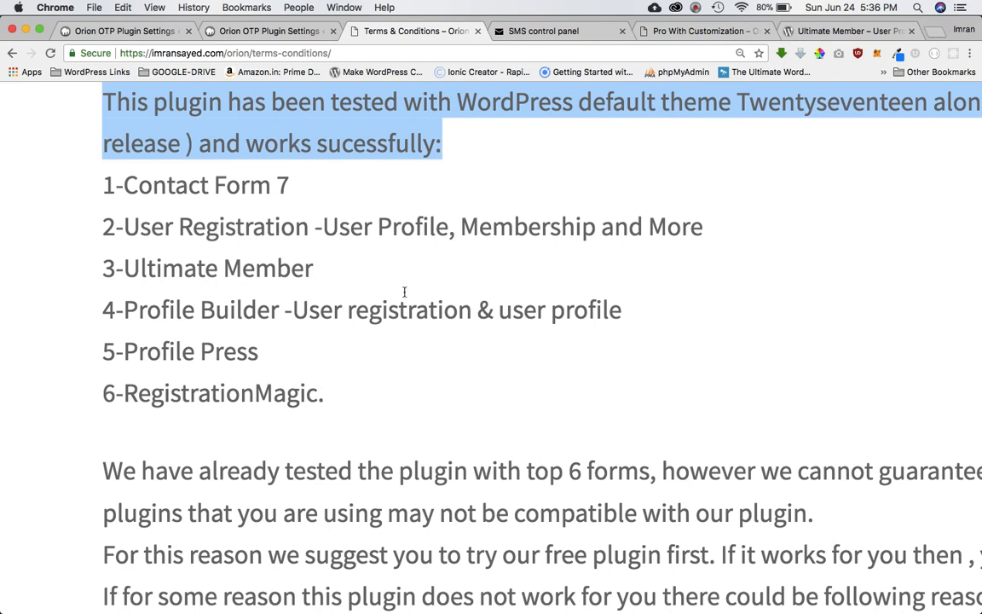
triple_click(417, 213)
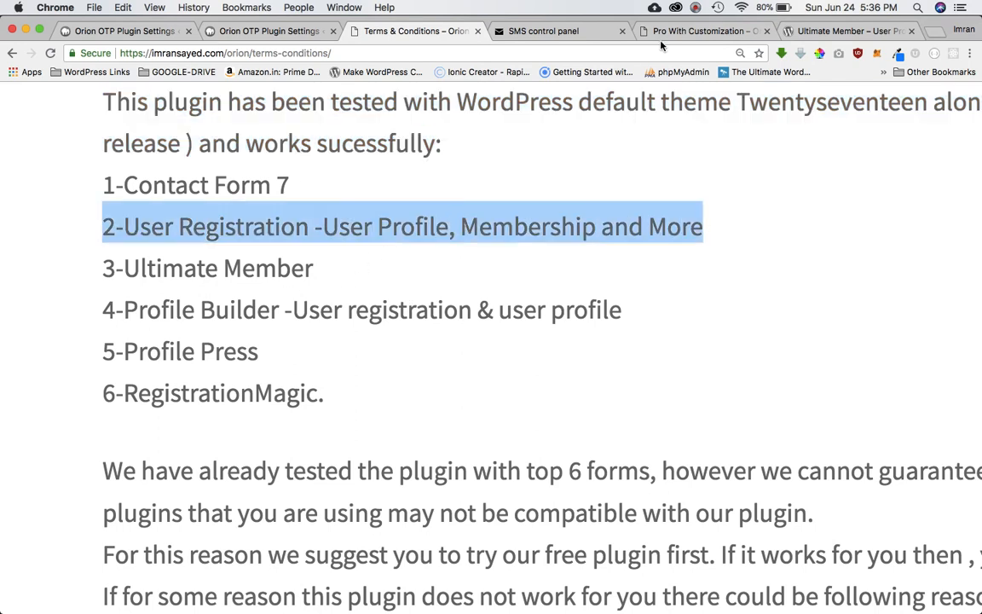
triple_click(662, 231)
triple_click(276, 186)
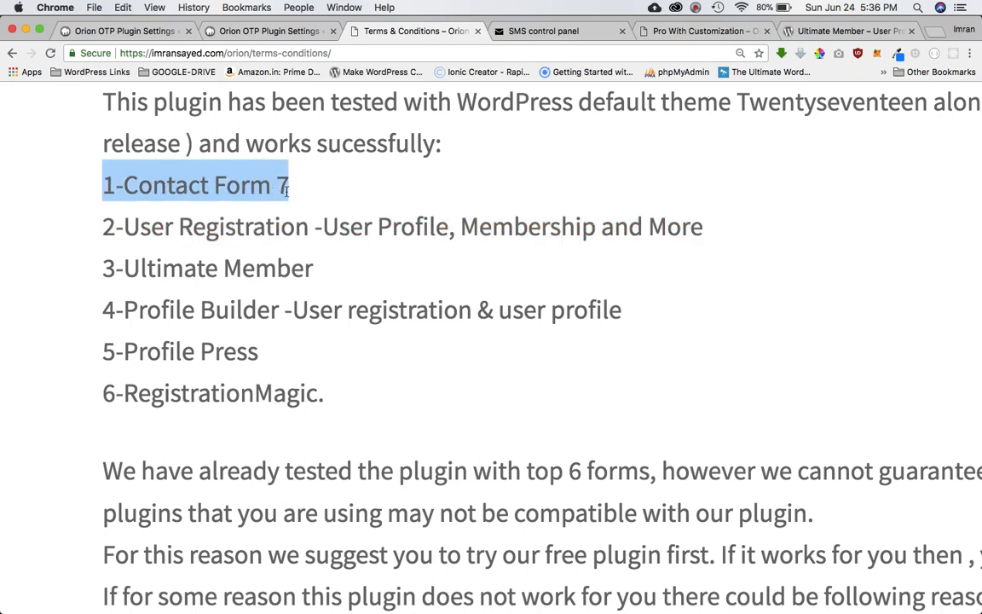
triple_click(361, 227)
click(809, 107)
double_click(808, 108)
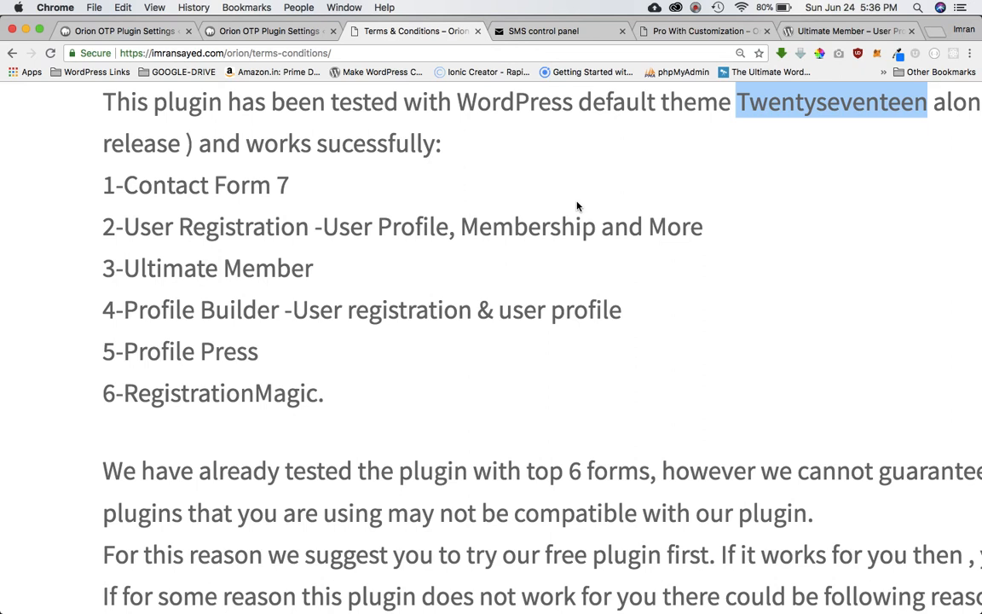
triple_click(321, 251)
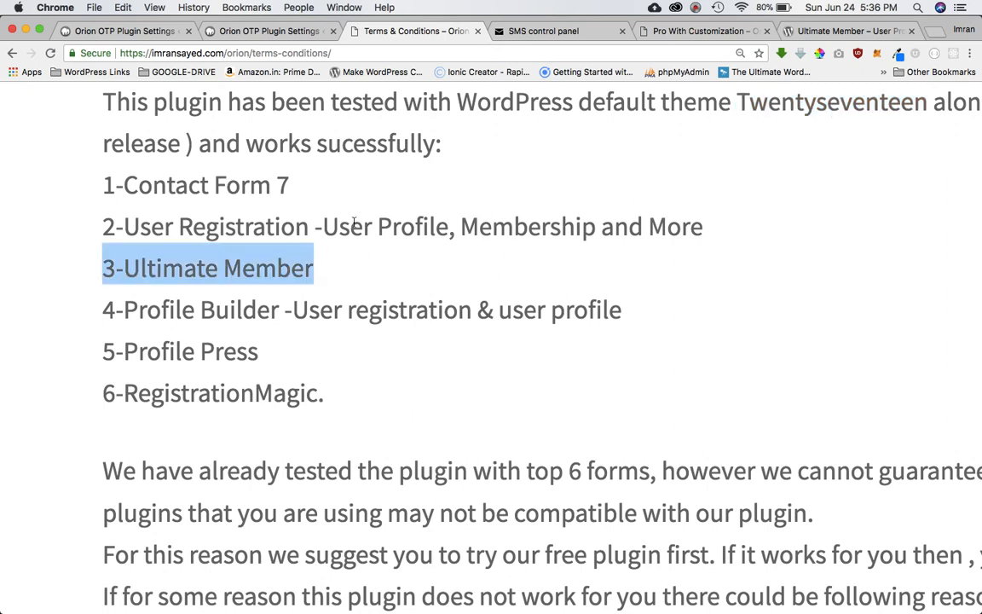
scroll(354, 223, up, 10)
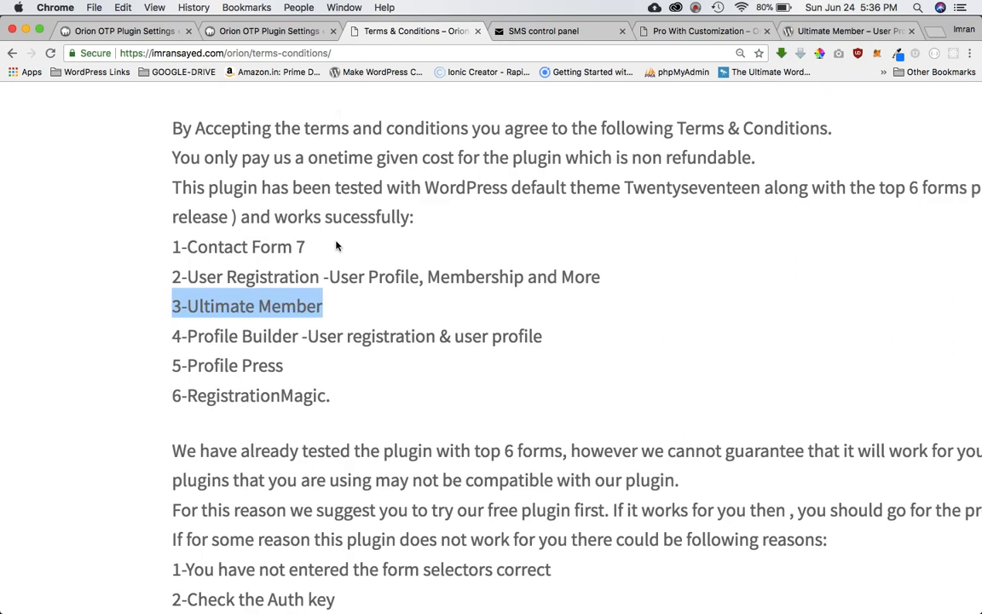
Go to the Shop page, then the Orion Hive home page with plugin details.
mouse_move(195, 285)
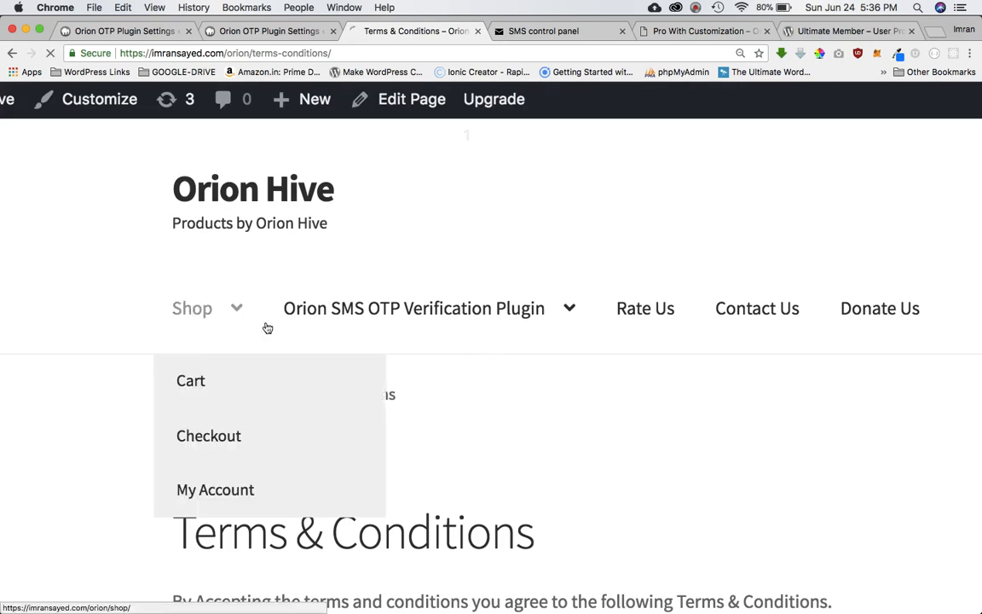
click(197, 307)
mouse_move(399, 329)
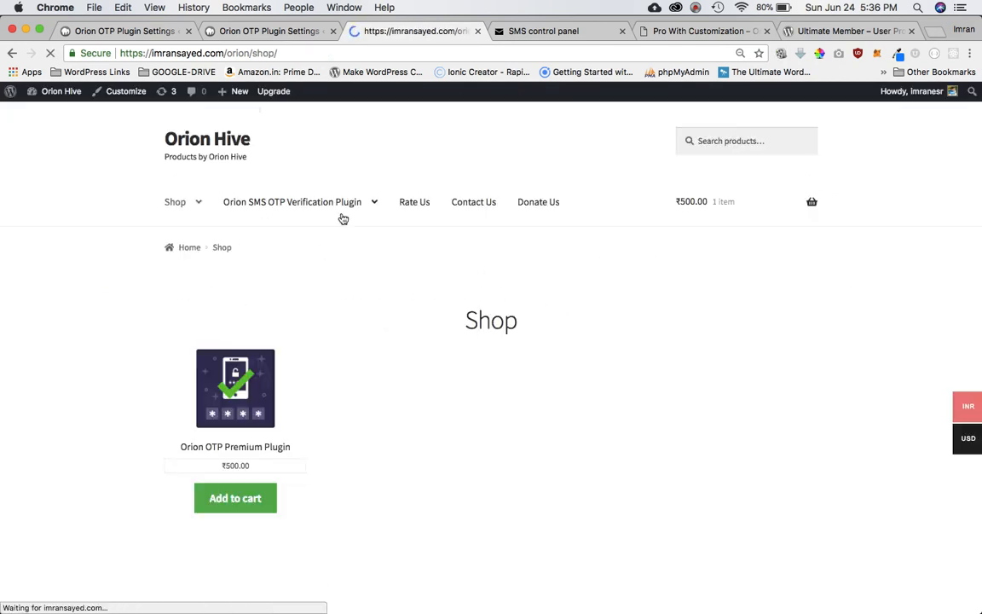
click(225, 140)
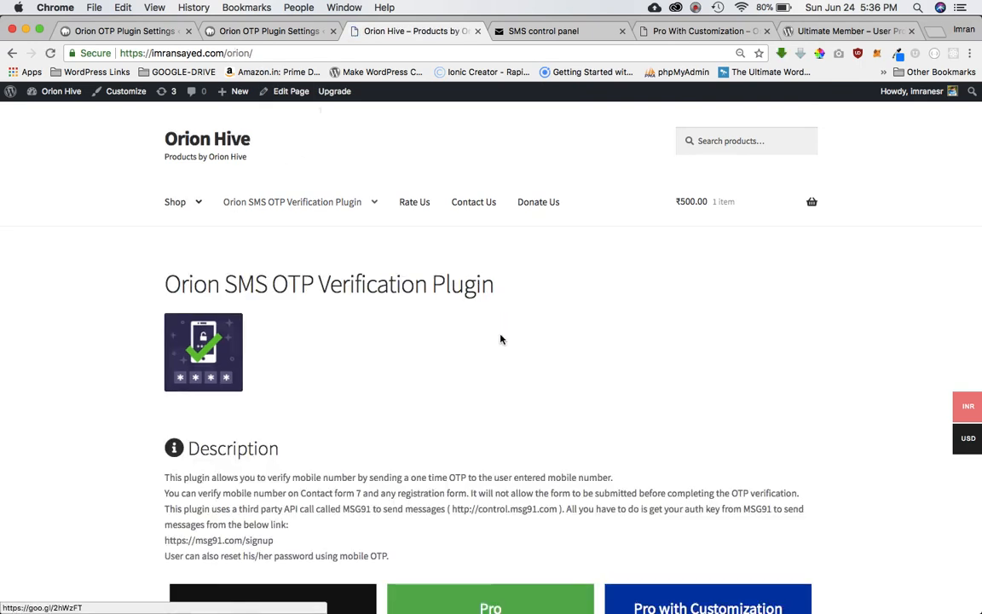
Scroll to the pricing plans and select the 'Pro with Customization' heading.
scroll(500, 338, down, 10)
scroll(501, 339, up, 3)
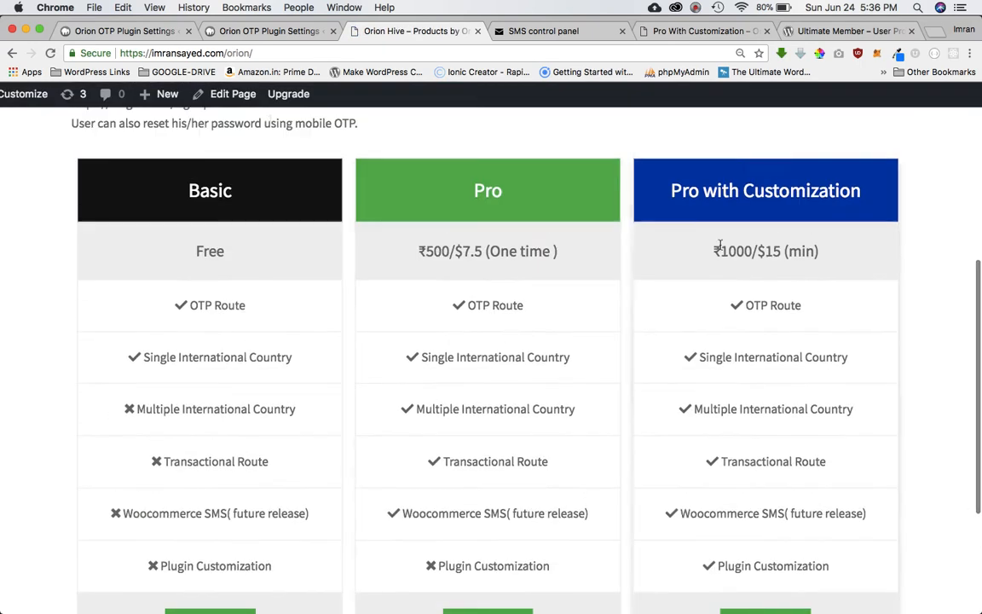
scroll(792, 311, down, 2)
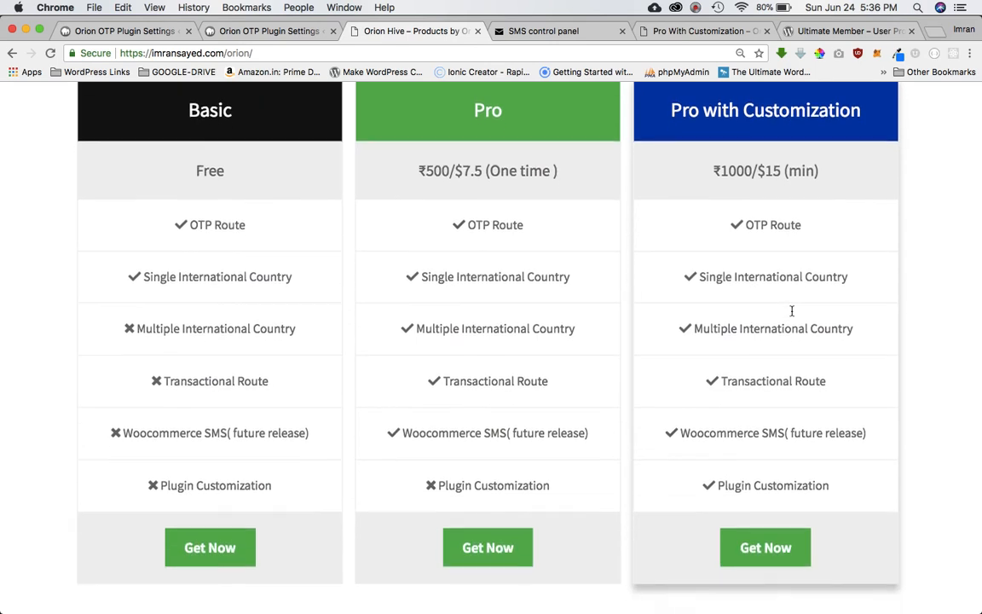
scroll(792, 311, up, 1)
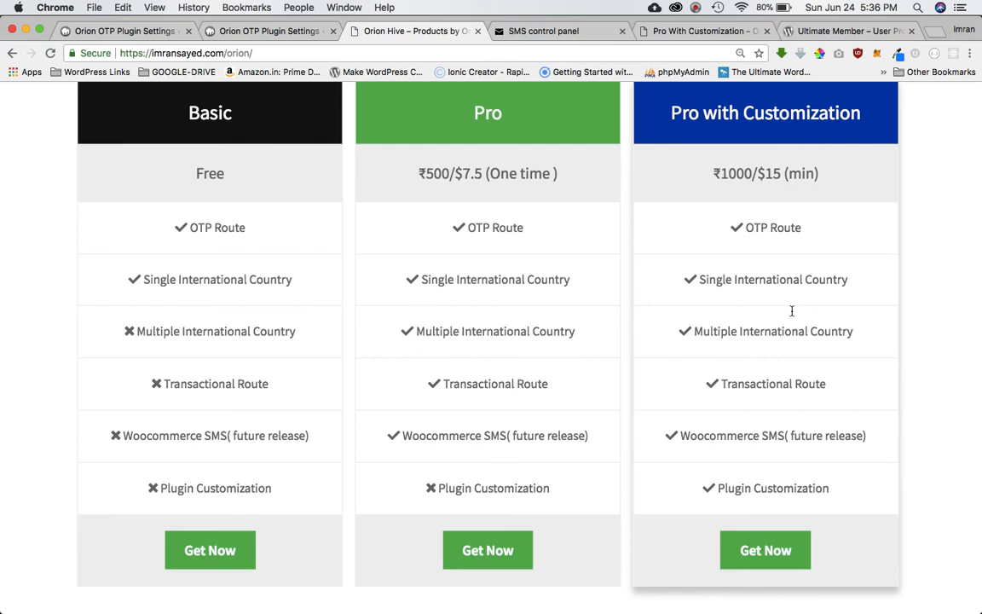
scroll(791, 311, up, 1)
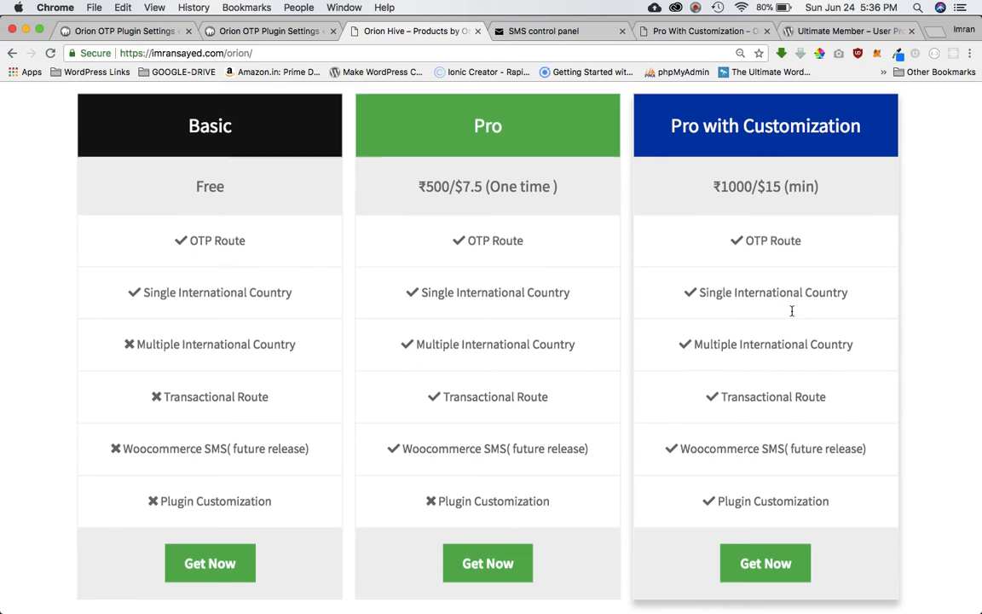
scroll(792, 311, down, 1)
scroll(792, 312, down, 1)
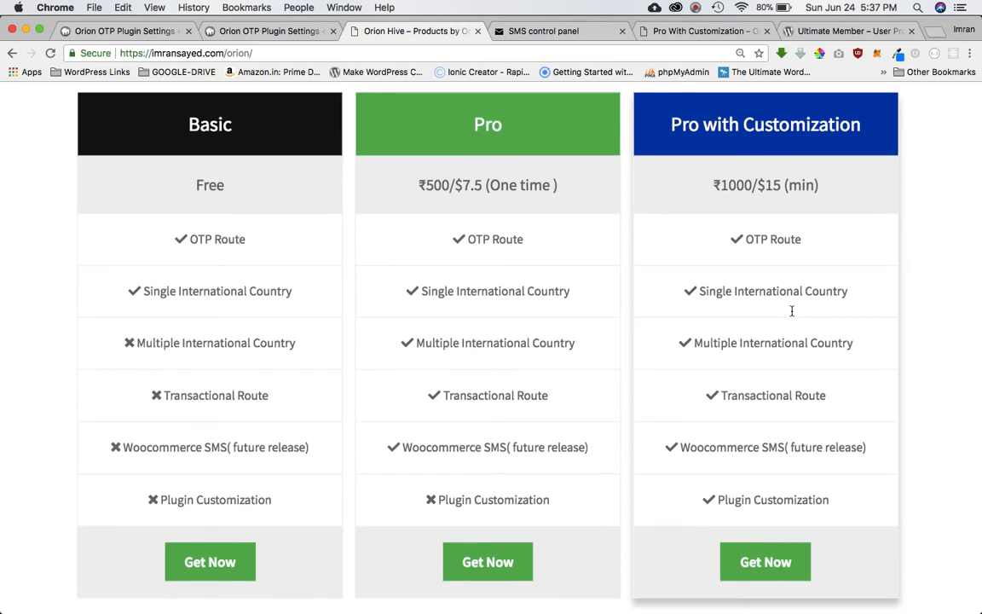
triple_click(758, 131)
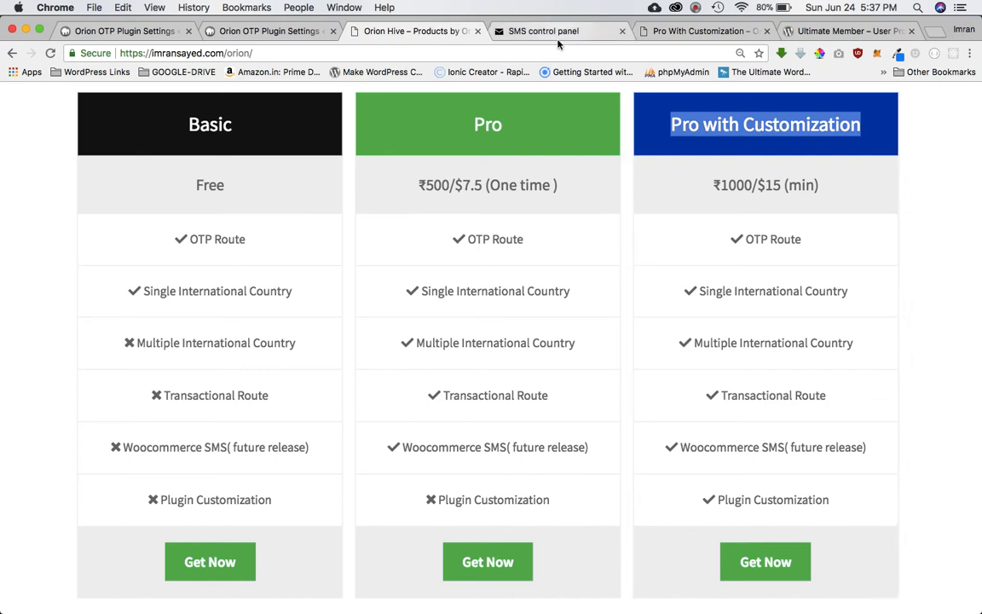
Switch to the Orion OTP settings and narrow the admin window to reveal the register form.
click(287, 29)
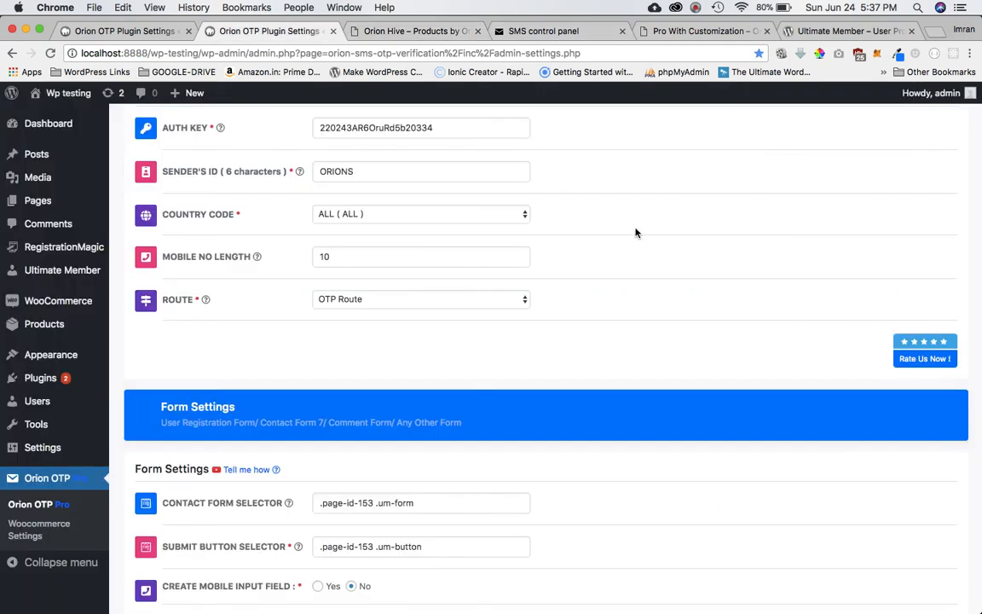
drag(980, 204, 481, 212)
click(638, 390)
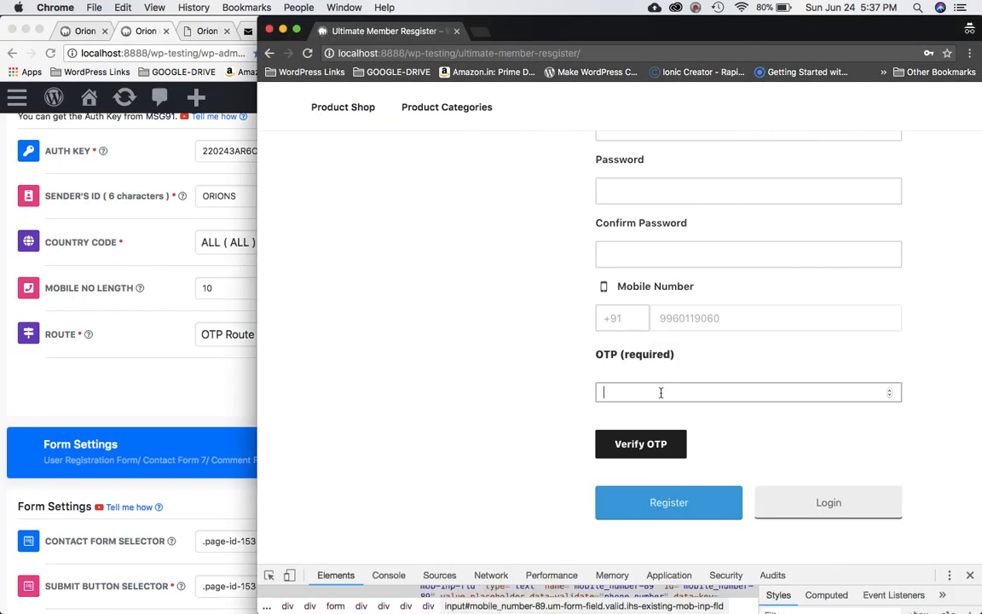
click(696, 8)
click(723, 55)
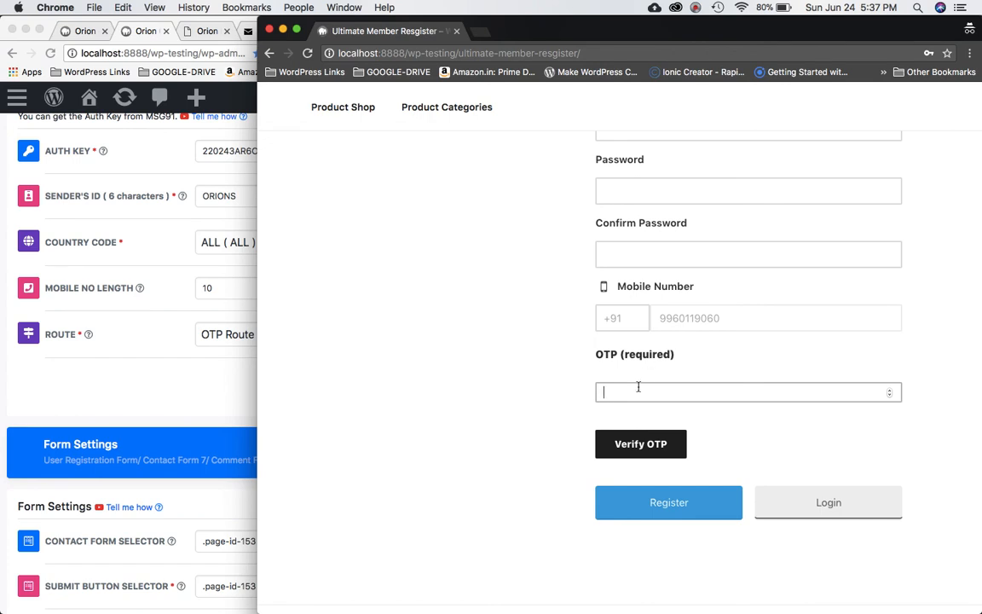
Paste the received OTP and verify it, then check the +91 mobile number fields.
key(super+v)
click(660, 453)
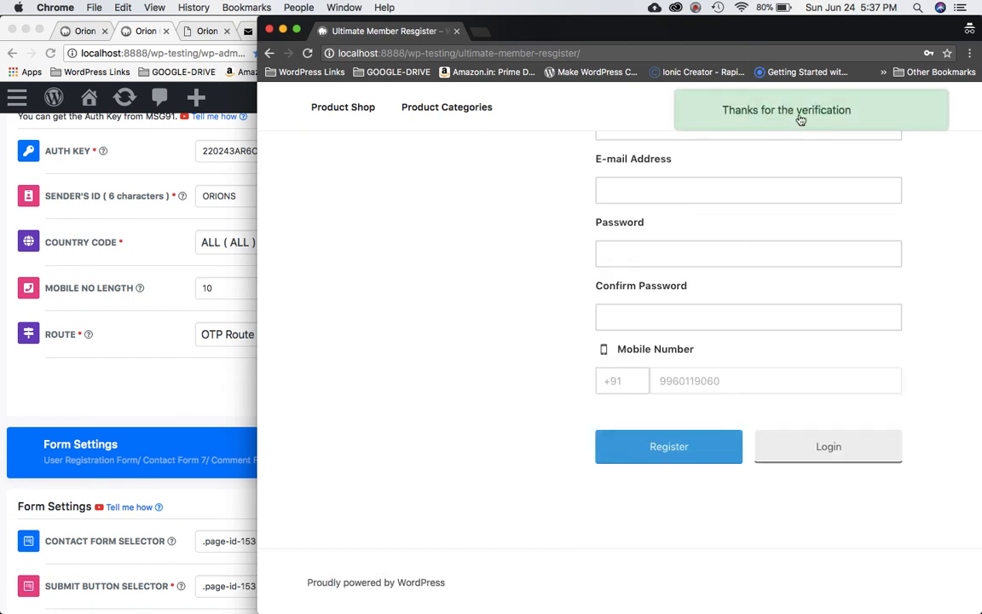
triple_click(614, 385)
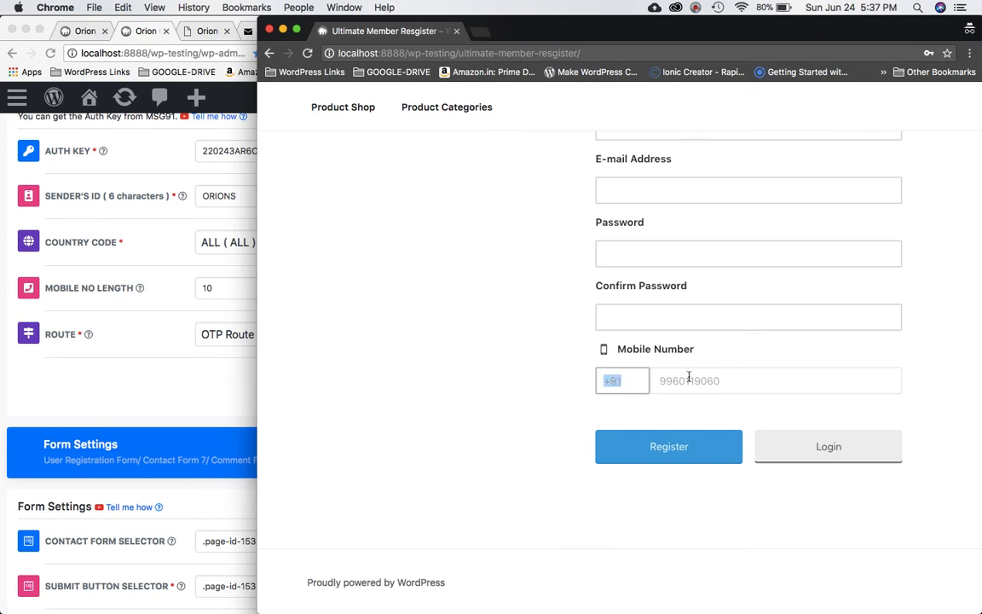
key(Tab)
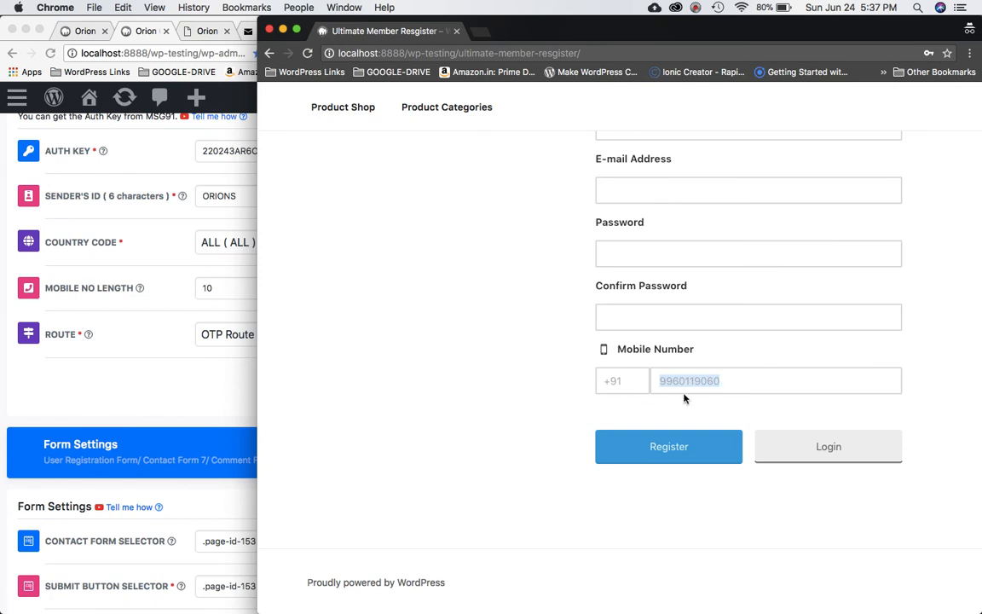
scroll(728, 345, up, 3)
scroll(728, 345, up, 5)
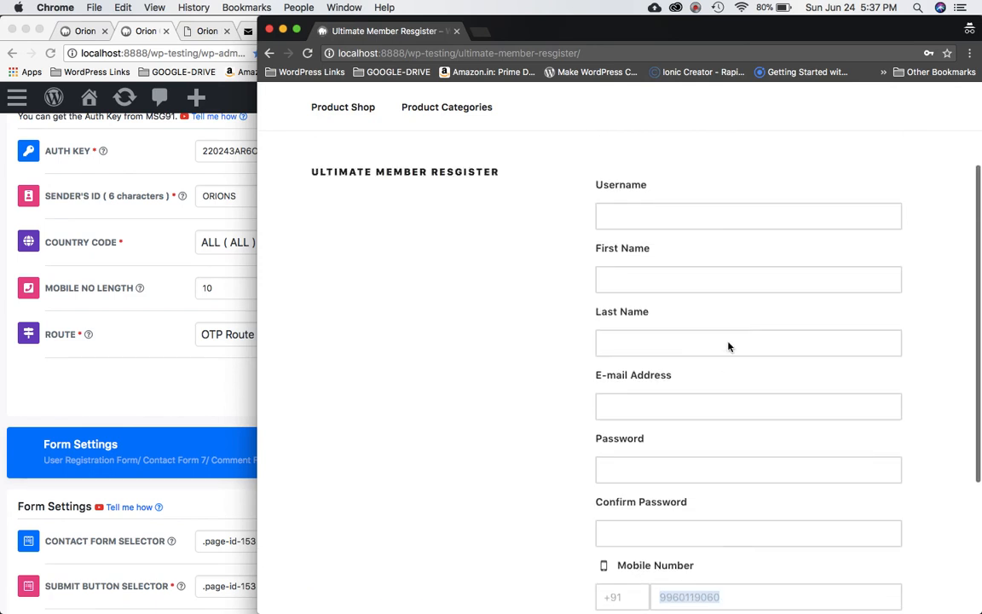
Fill in username, first and last name, e-mail address and password confirmation, then submit the registration.
click(684, 283)
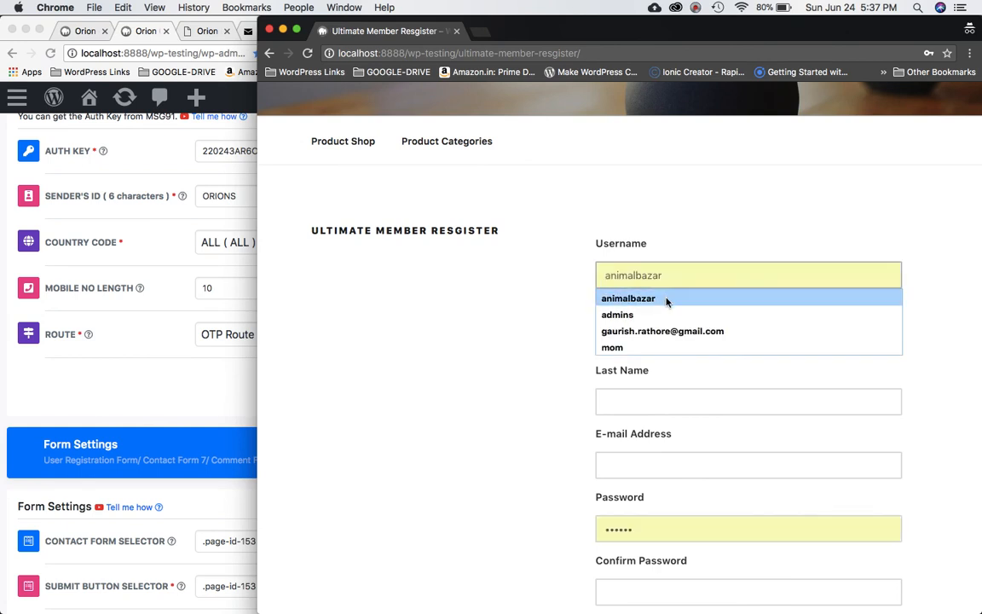
click(667, 301)
click(650, 340)
text(hjhj)
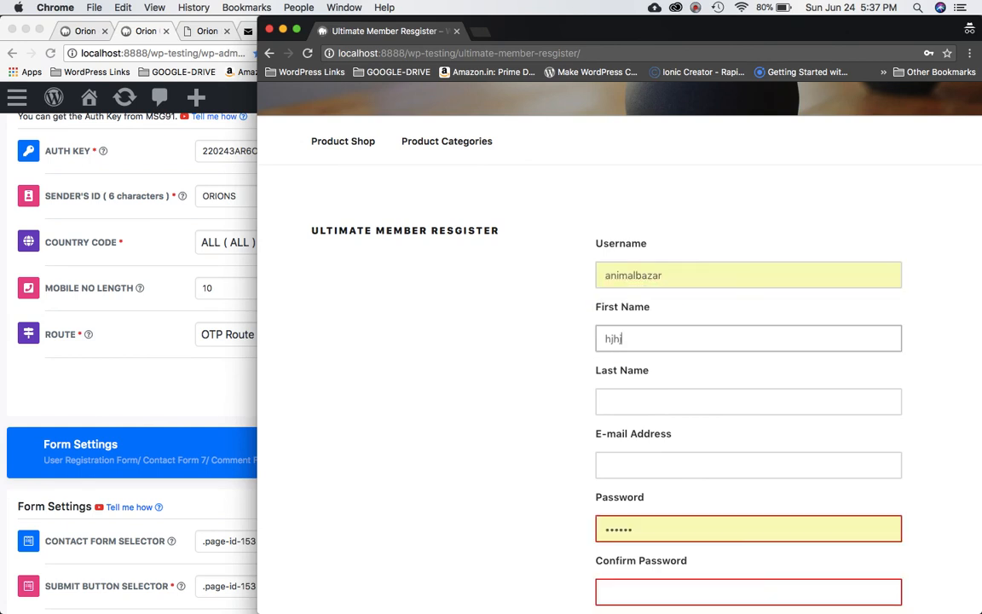
click(632, 400)
text(hjhj)
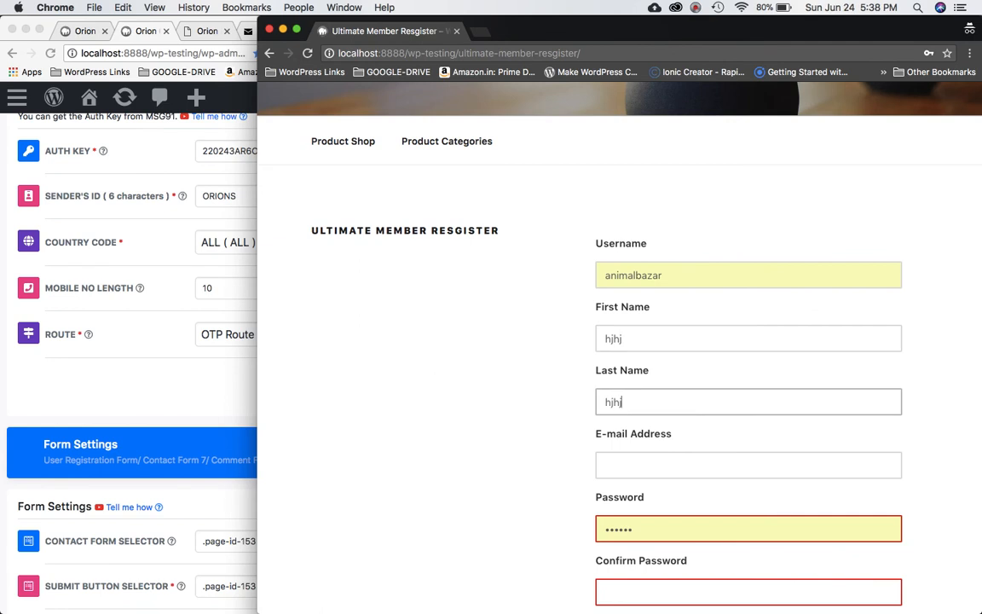
click(630, 453)
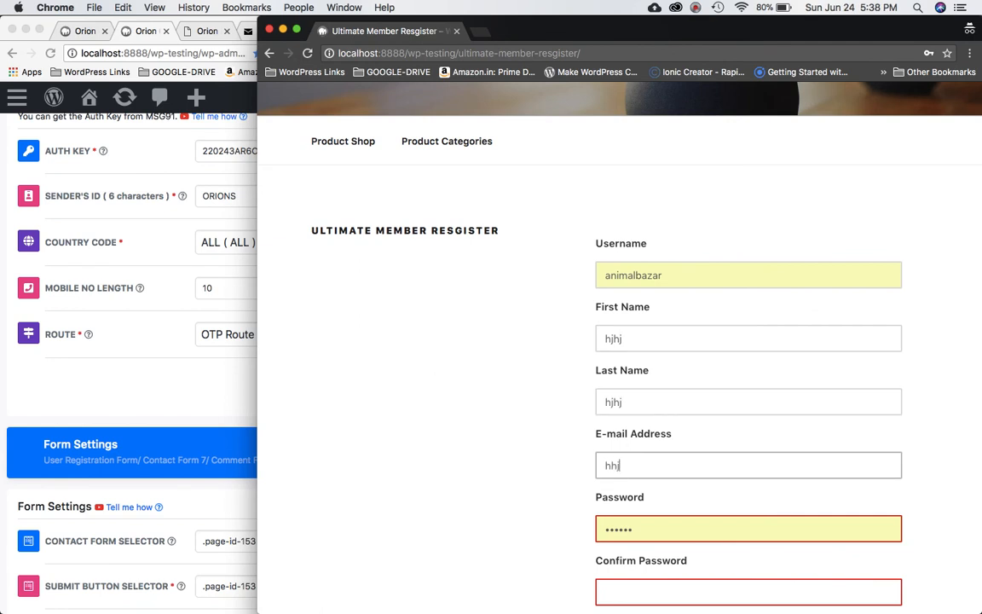
scroll(644, 385, down, 4)
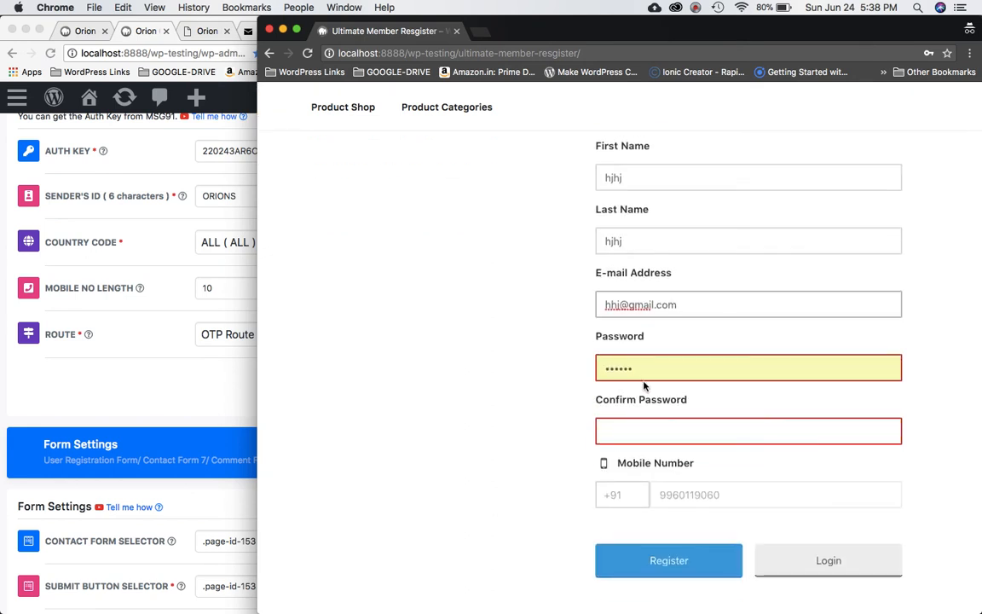
click(644, 441)
text(••••••••)
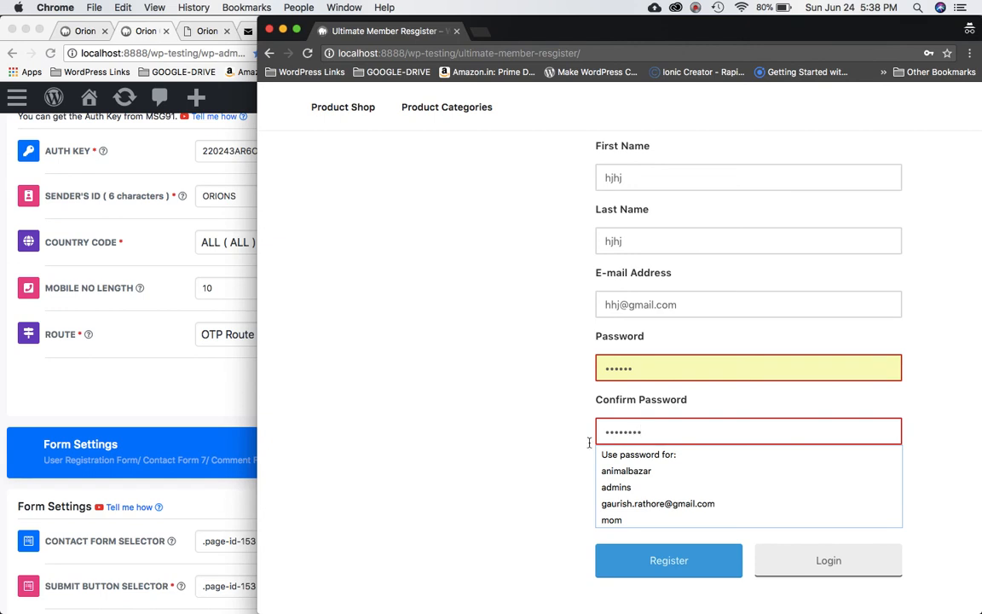
click(477, 437)
click(670, 562)
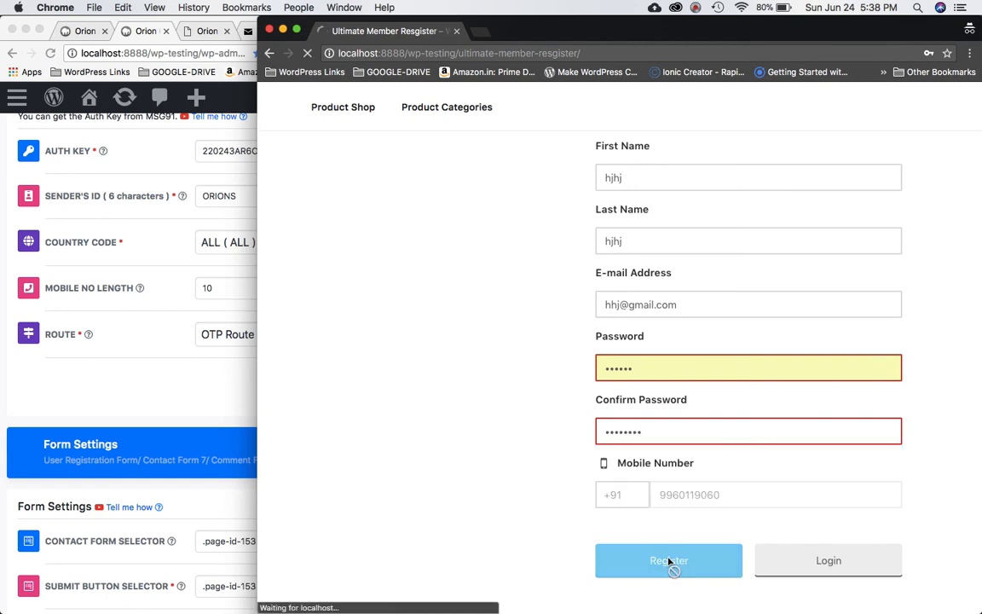
Review the 8-character password error, then scroll the Orion OTP settings to Forgot Password Settings.
scroll(617, 394, down, 5)
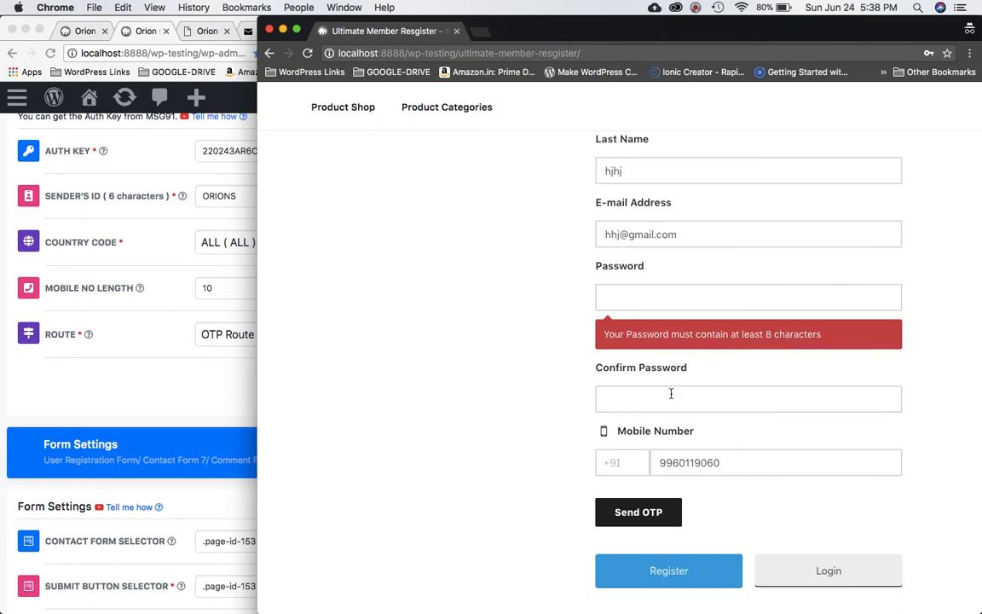
scroll(713, 487, up, 3)
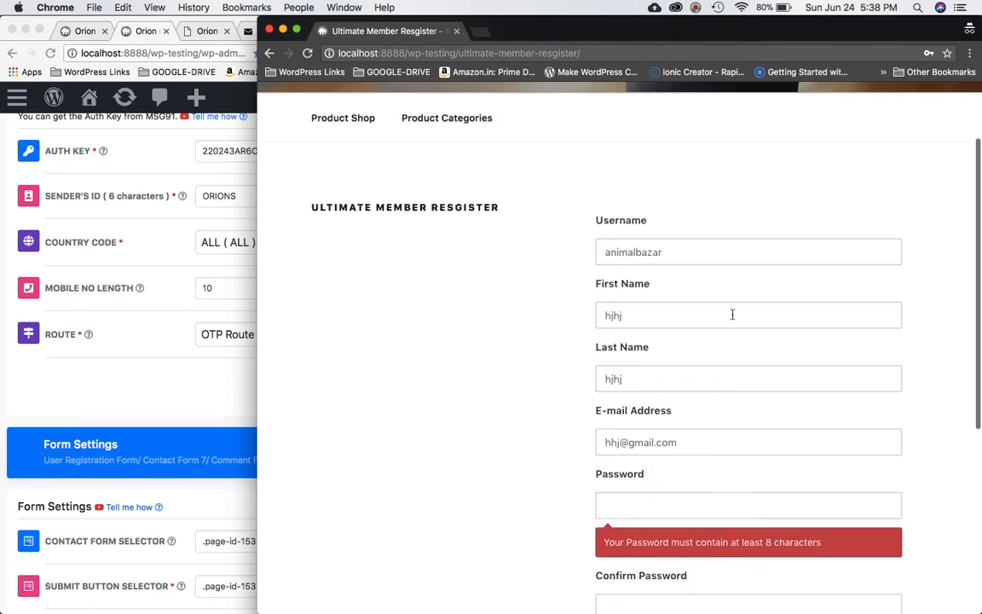
scroll(721, 403, up, 2)
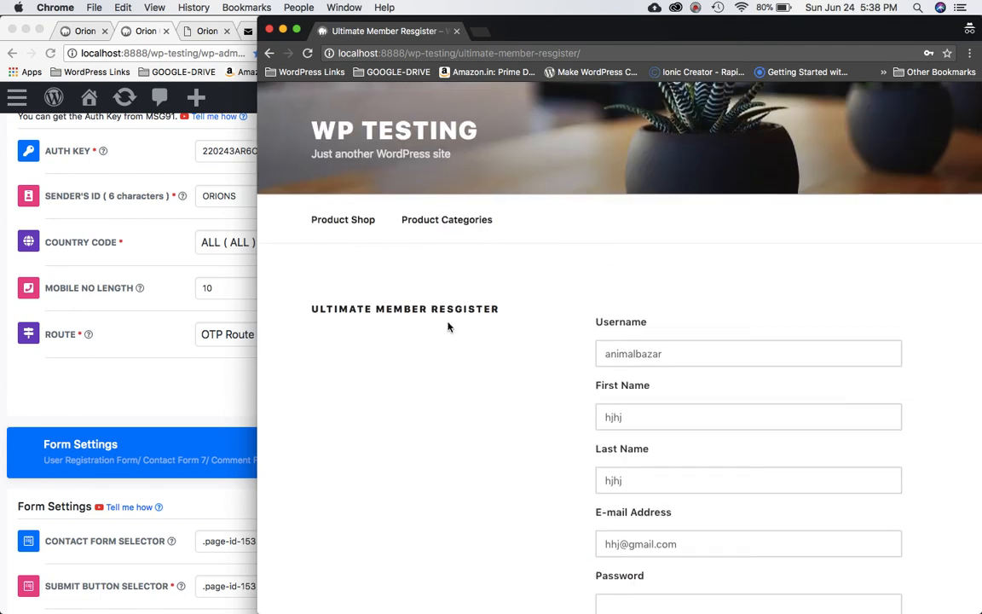
scroll(518, 338, down, 5)
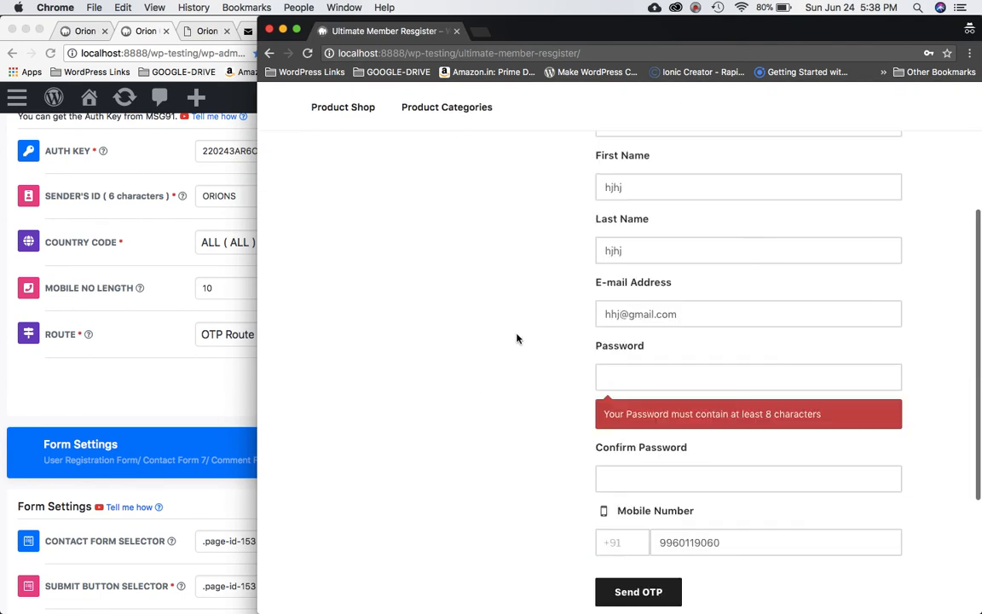
double_click(713, 543)
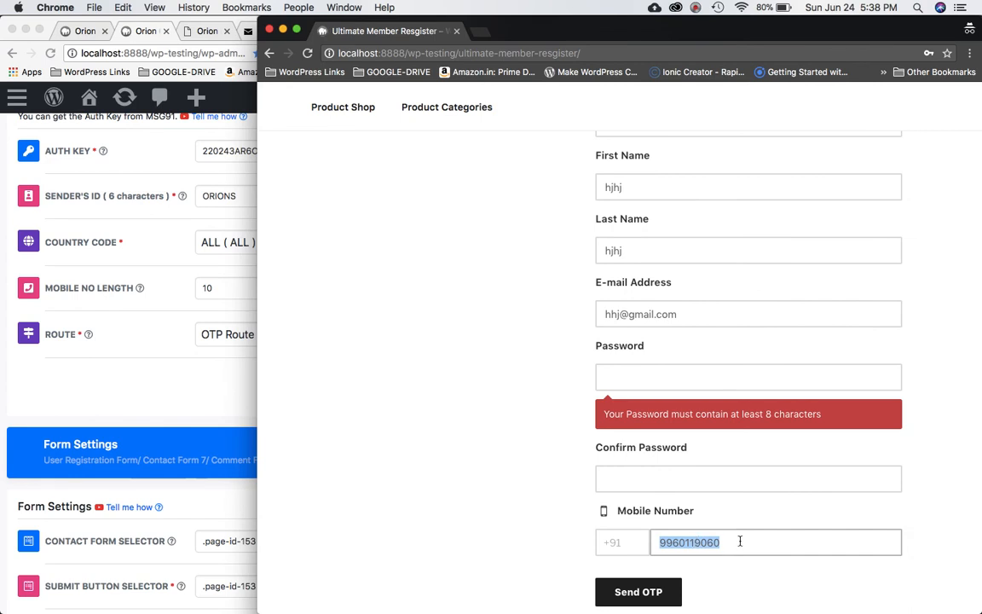
scroll(488, 449, down, 5)
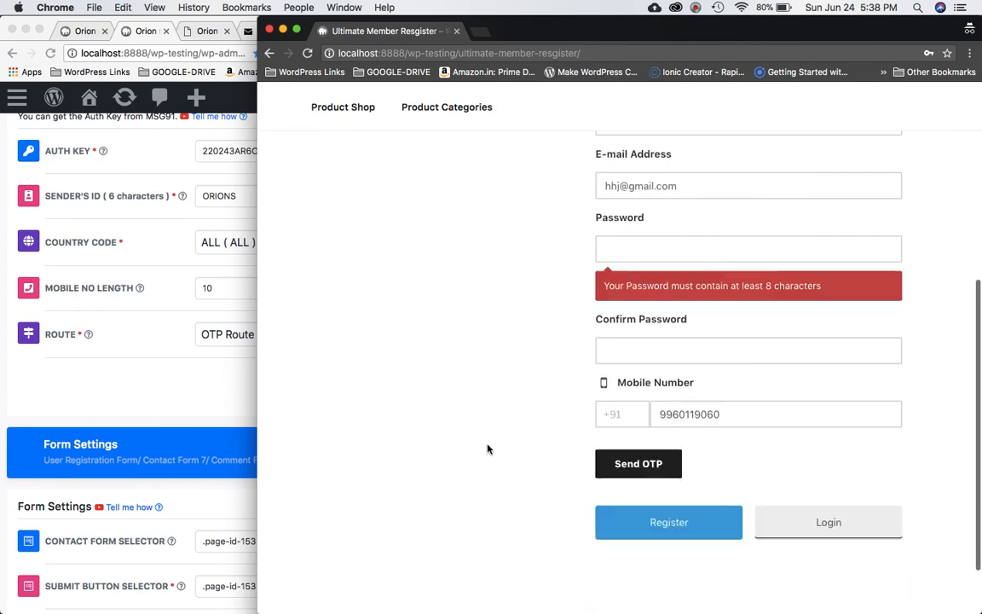
scroll(488, 449, up, 10)
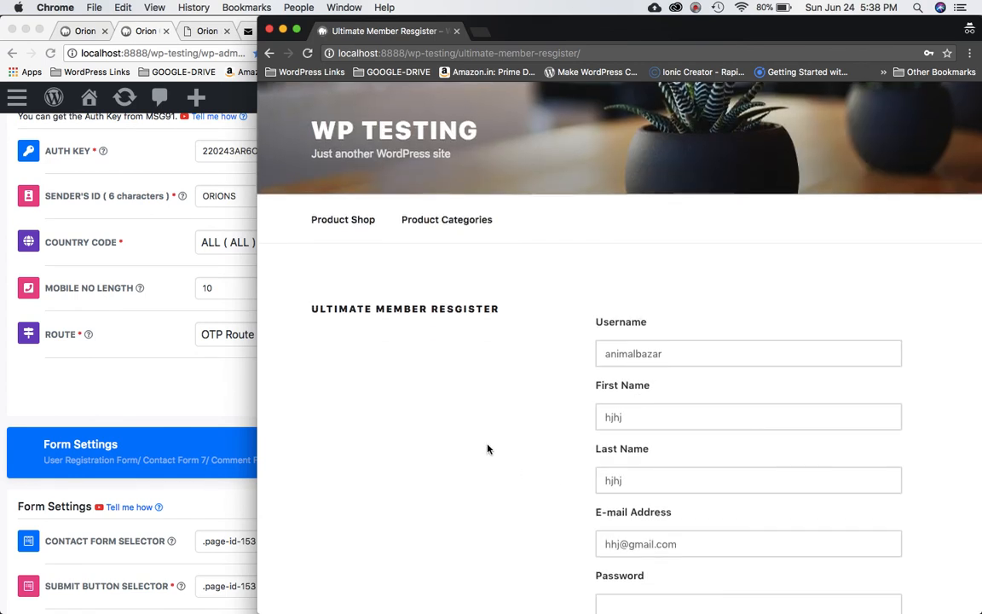
click(193, 408)
scroll(193, 408, down, 5)
scroll(193, 408, down, 7)
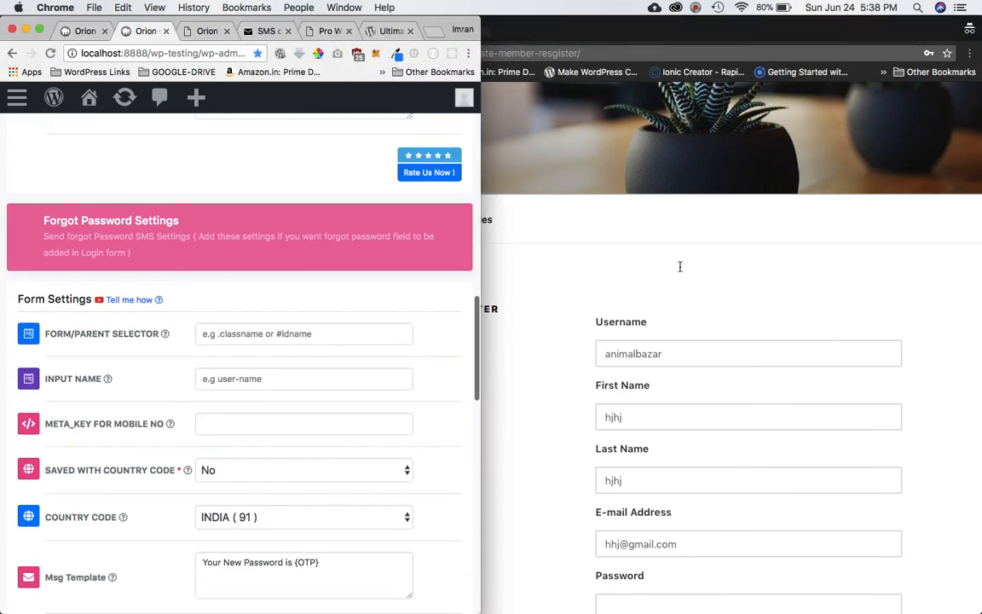
Open Ultimate Member > Forms and copy the Default Login shortcode [ultimatemember form_id=90].
click(492, 264)
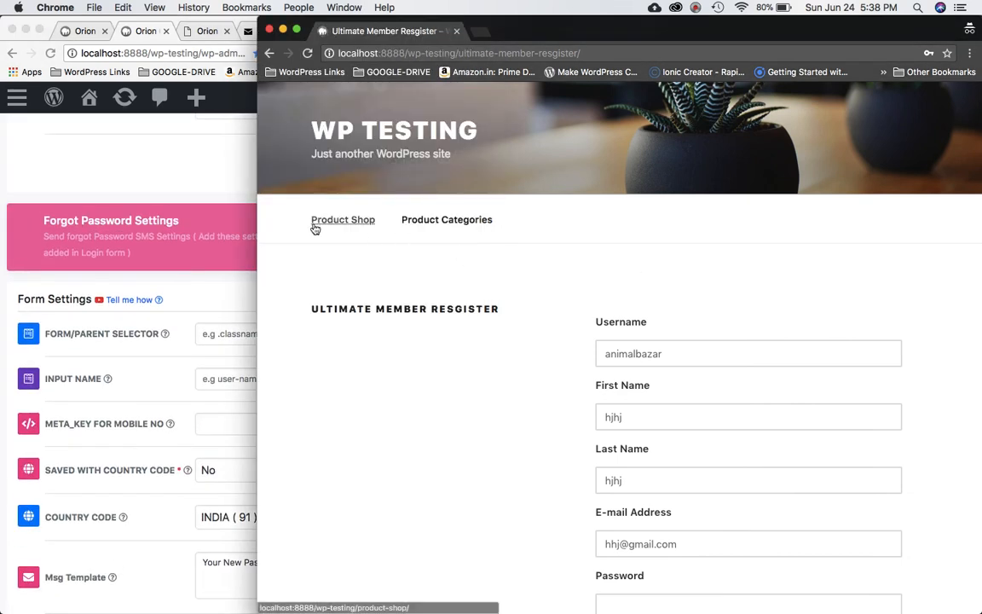
click(696, 7)
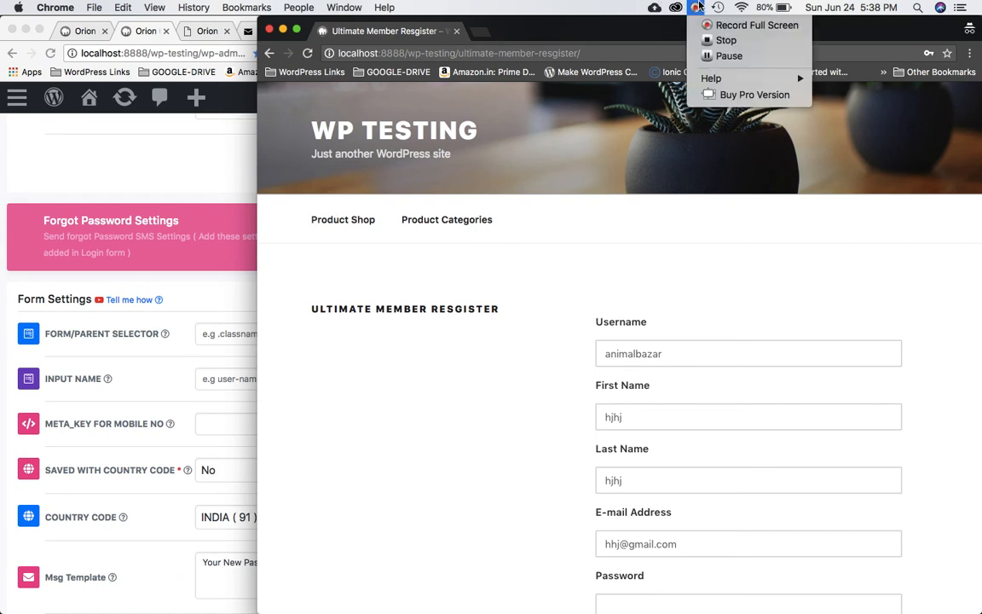
click(712, 54)
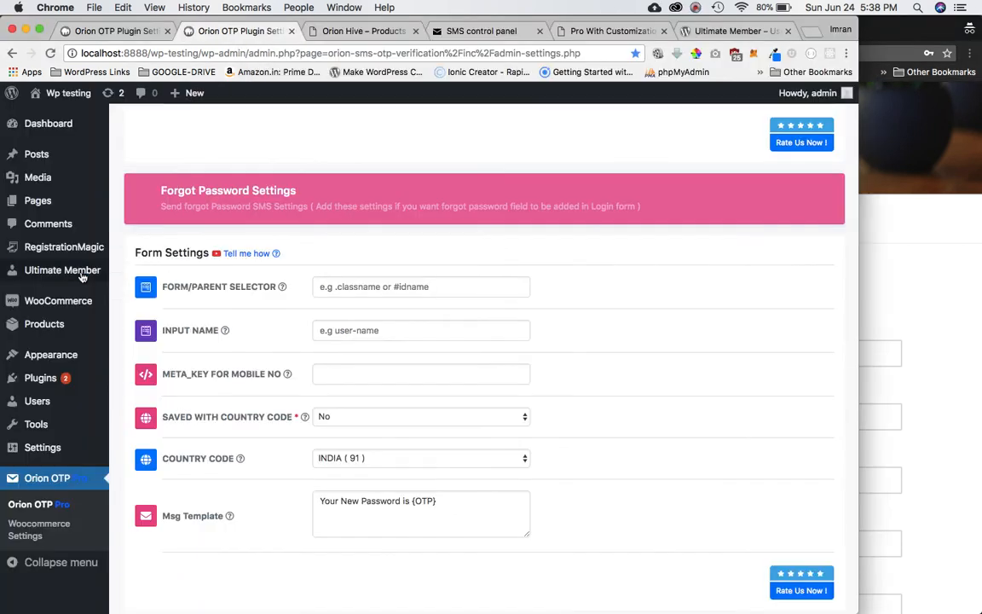
mouse_move(81, 275)
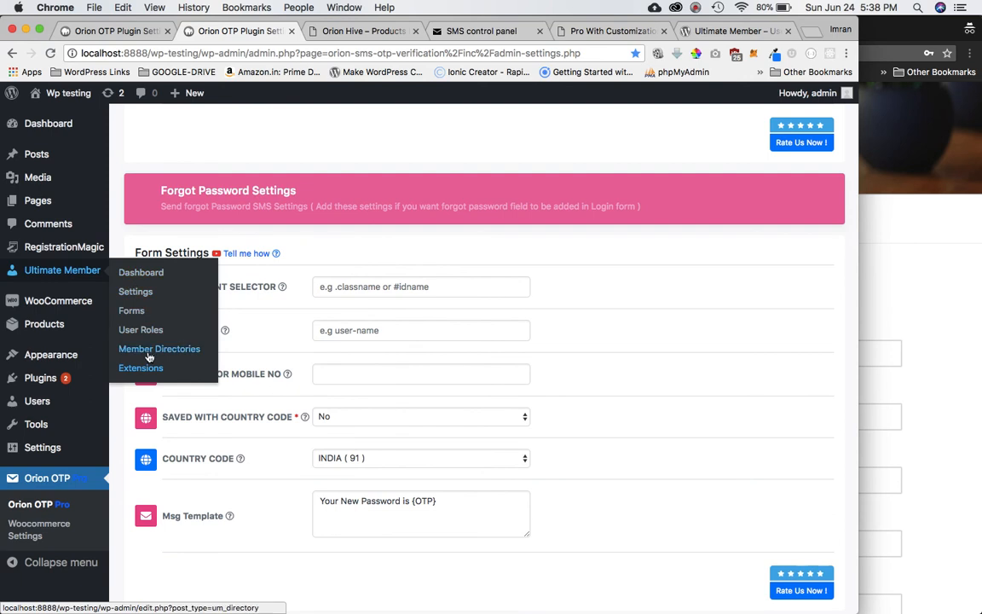
click(139, 316)
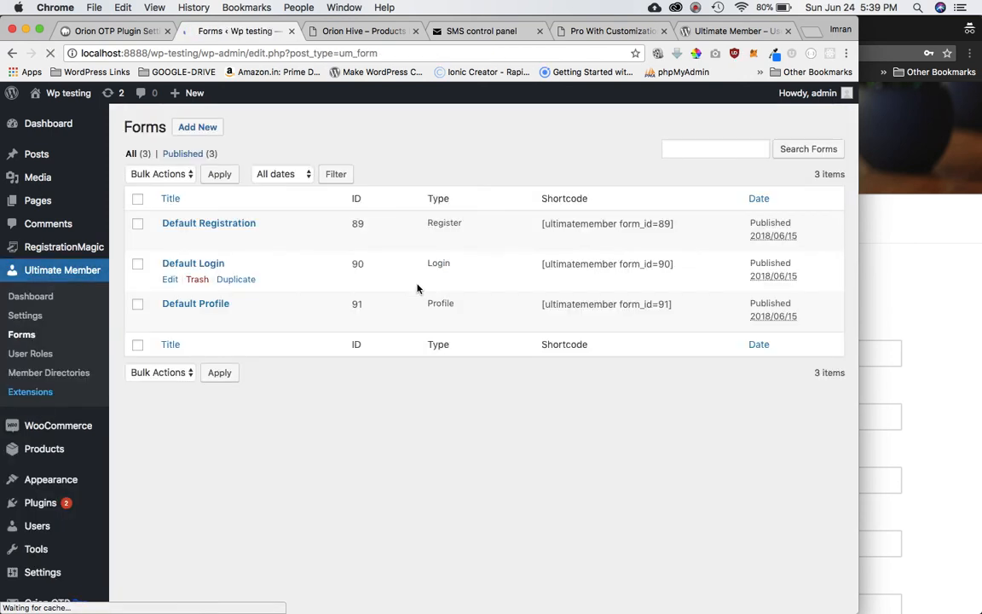
triple_click(616, 264)
key(super+c)
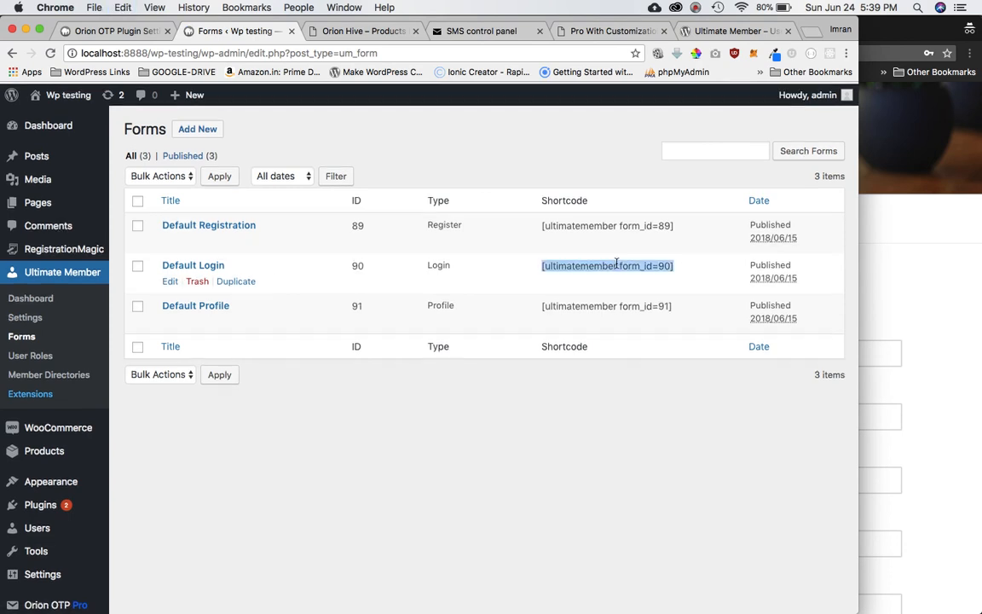
mouse_move(51, 208)
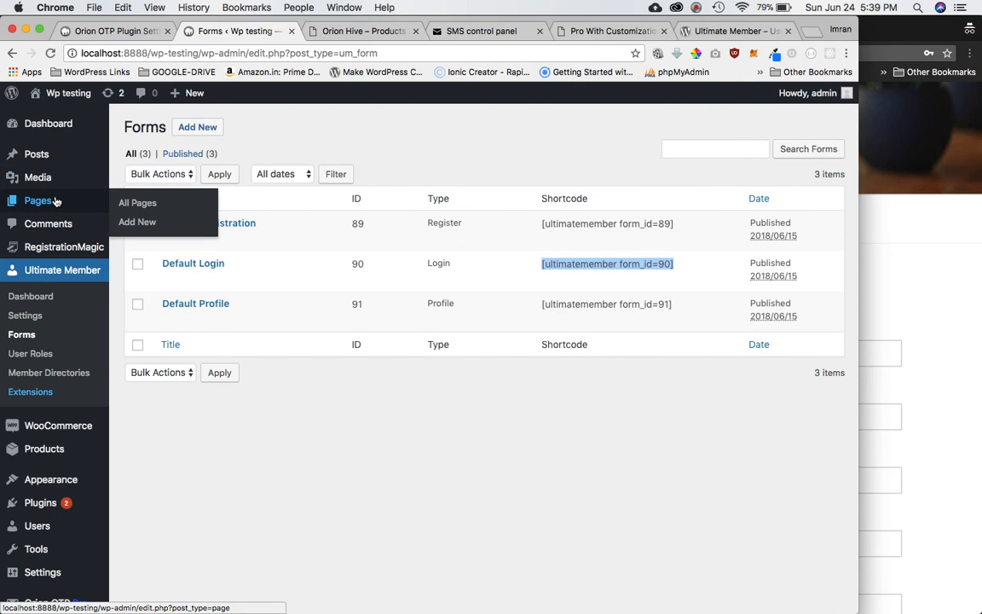
Create a page titled 'Ultimate Member Login', paste the [ultimatemember form_id=90] shortcode, and publish it.
click(153, 223)
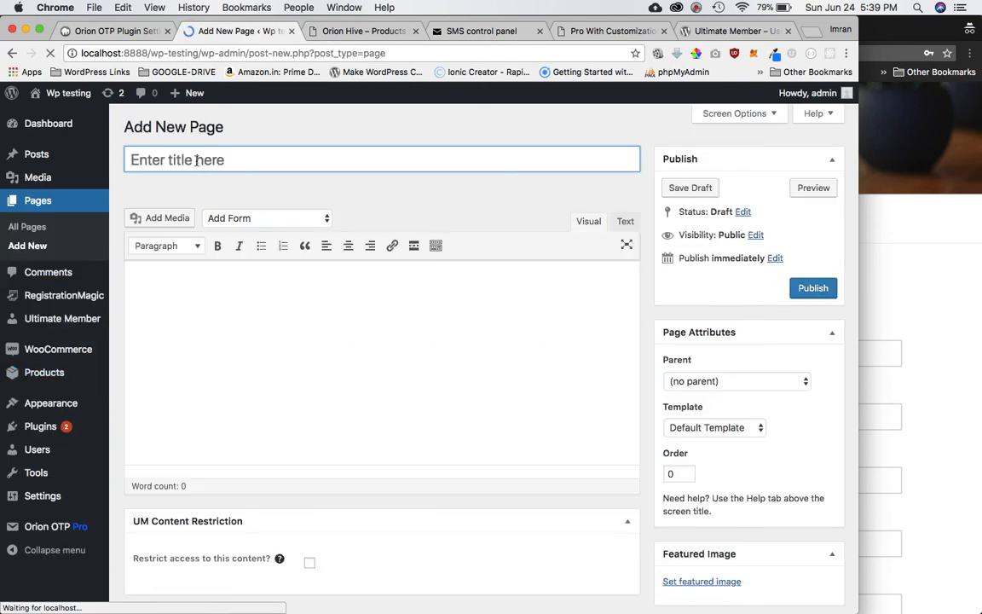
click(196, 160)
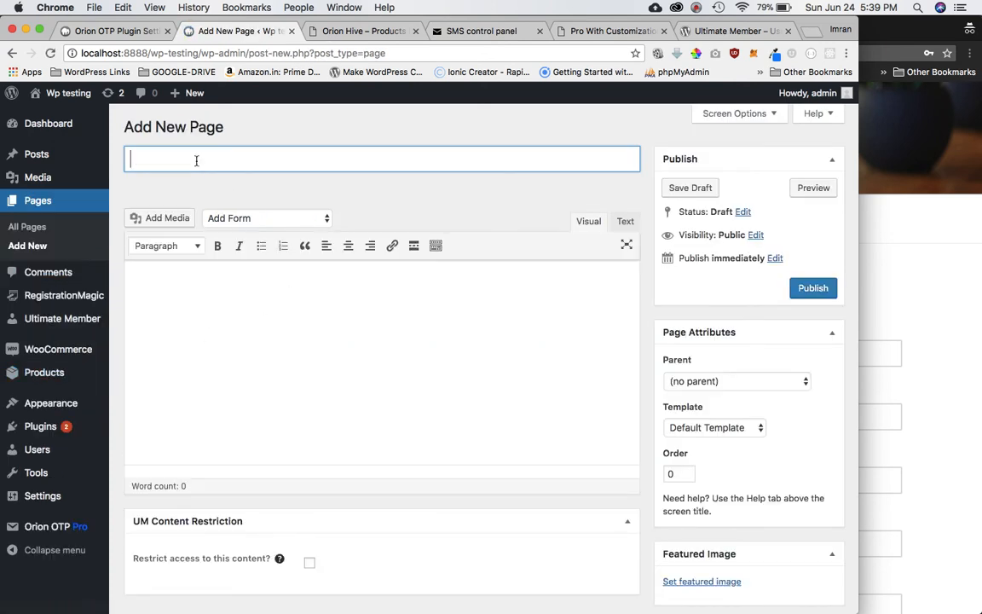
text(Ultimat)
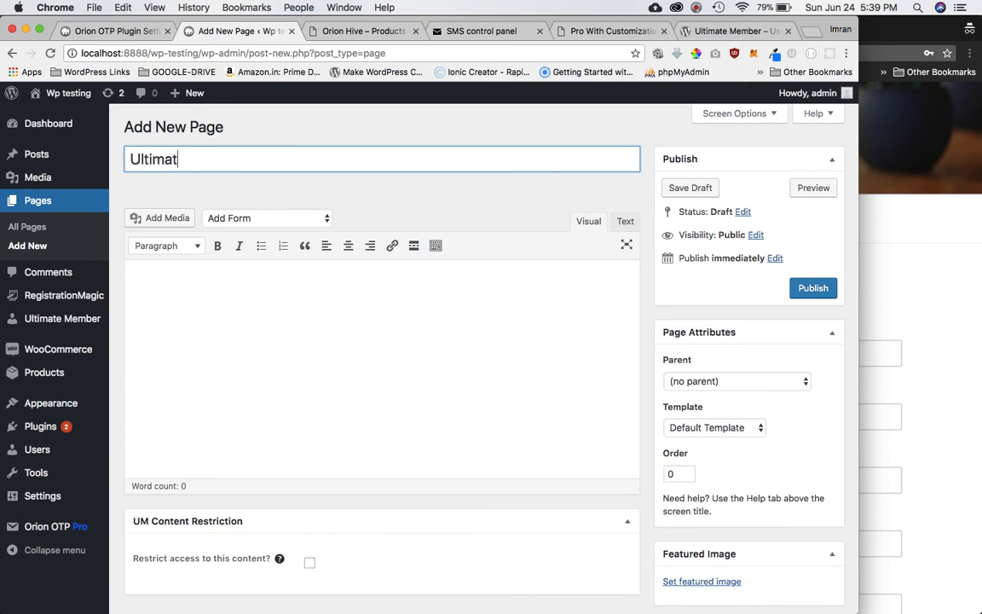
text(e Member Login)
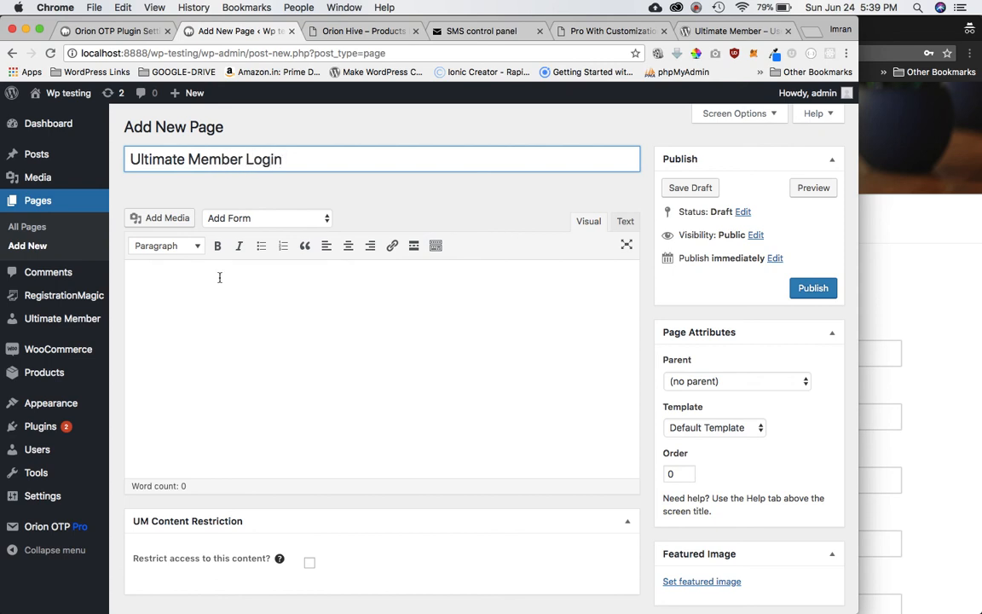
click(276, 324)
key(super+v)
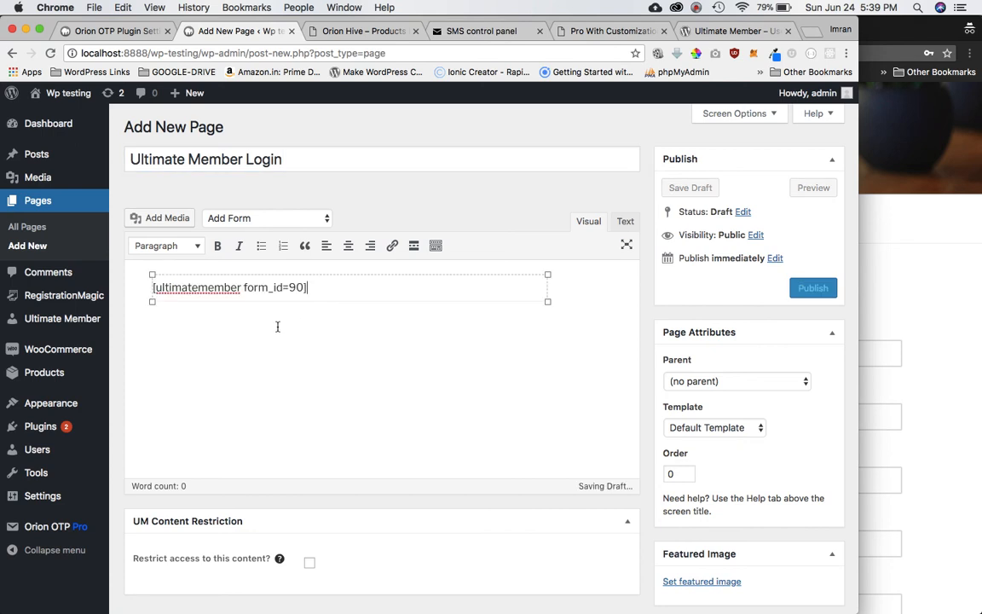
triple_click(334, 292)
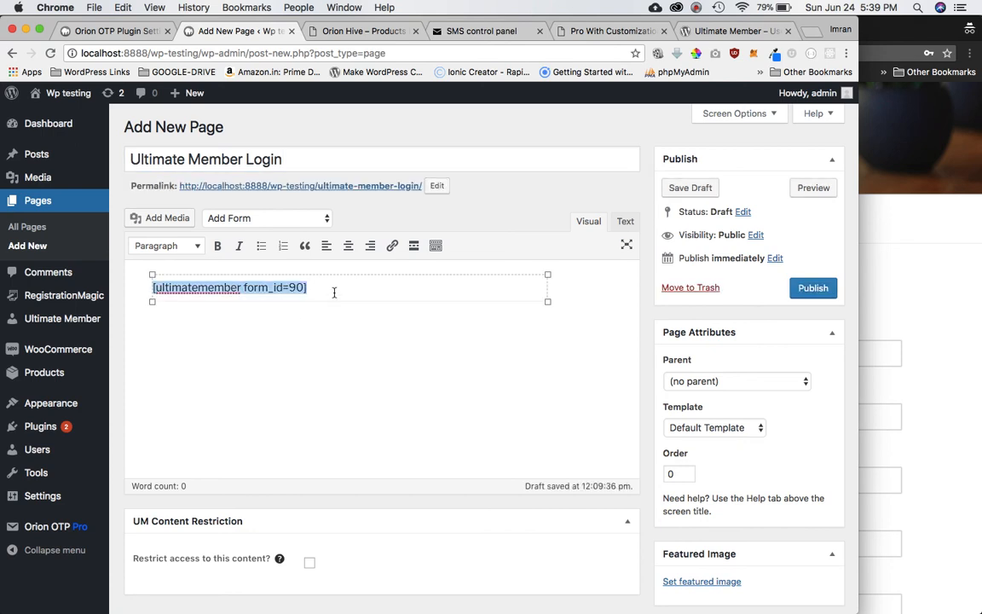
key(BackSpace)
key(super+v)
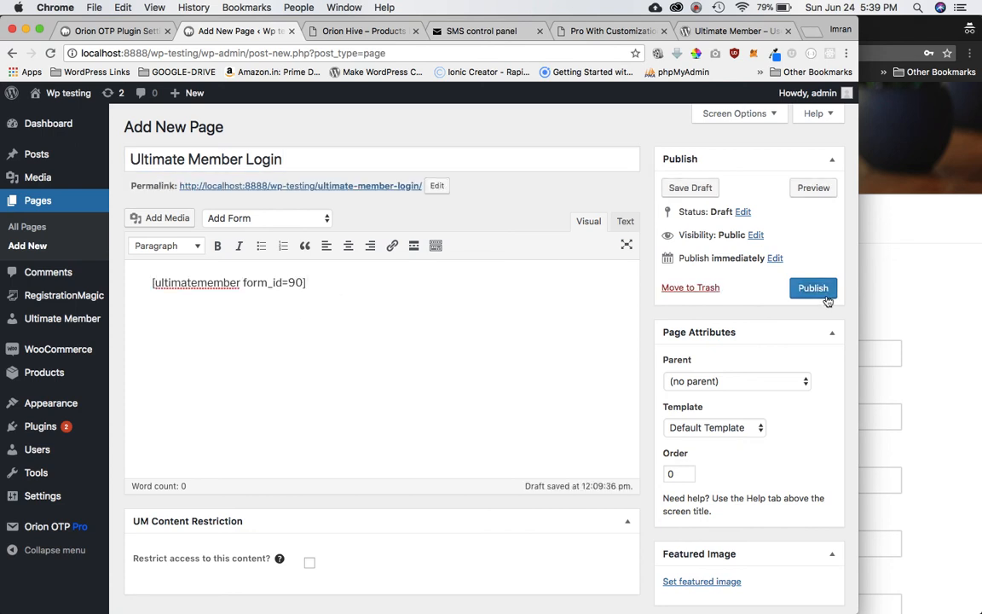
click(814, 289)
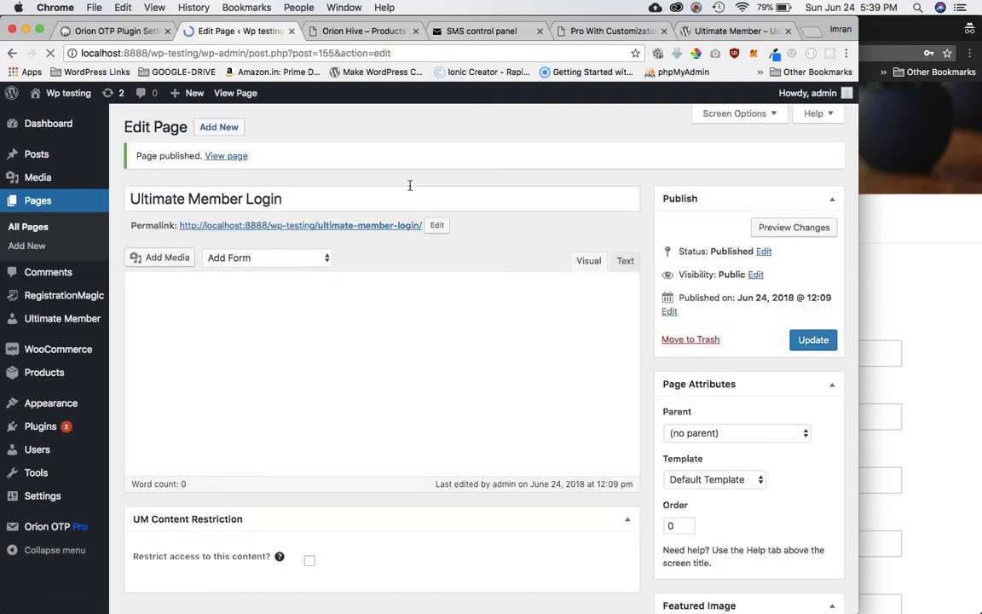
Copy the new page's permalink and load it in the private browsing window.
right_click(367, 228)
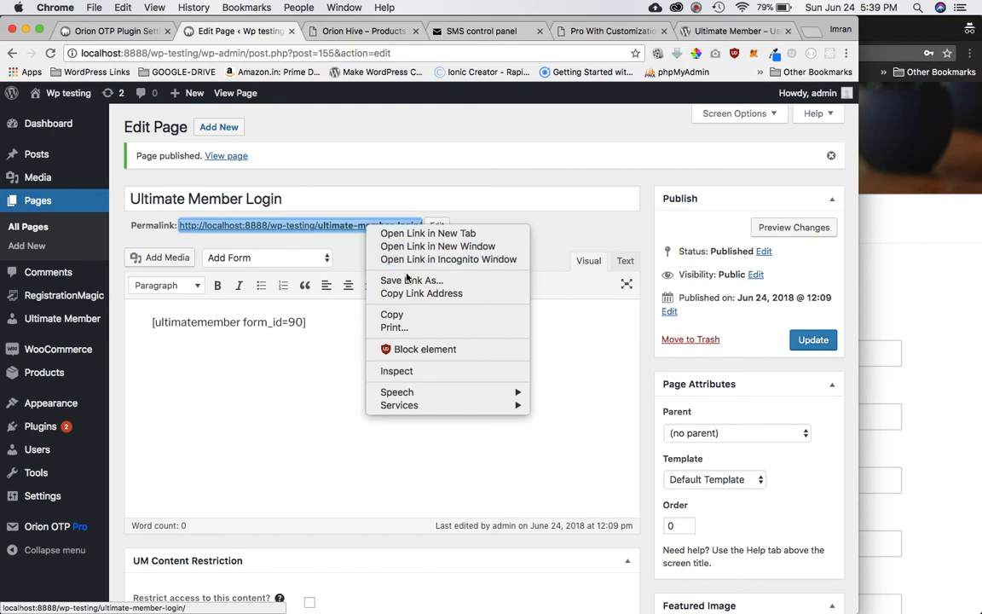
click(408, 297)
click(956, 304)
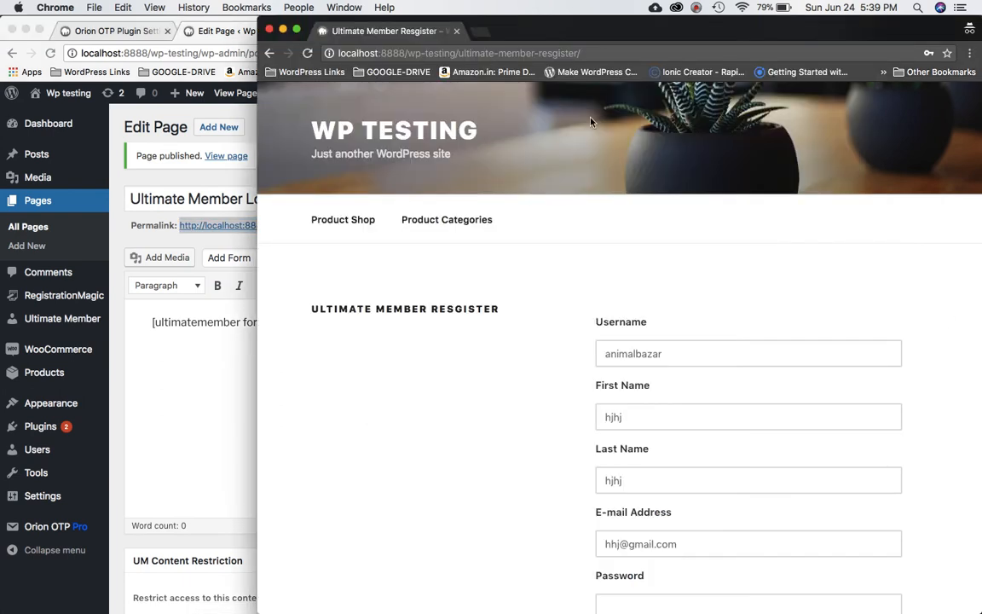
click(622, 47)
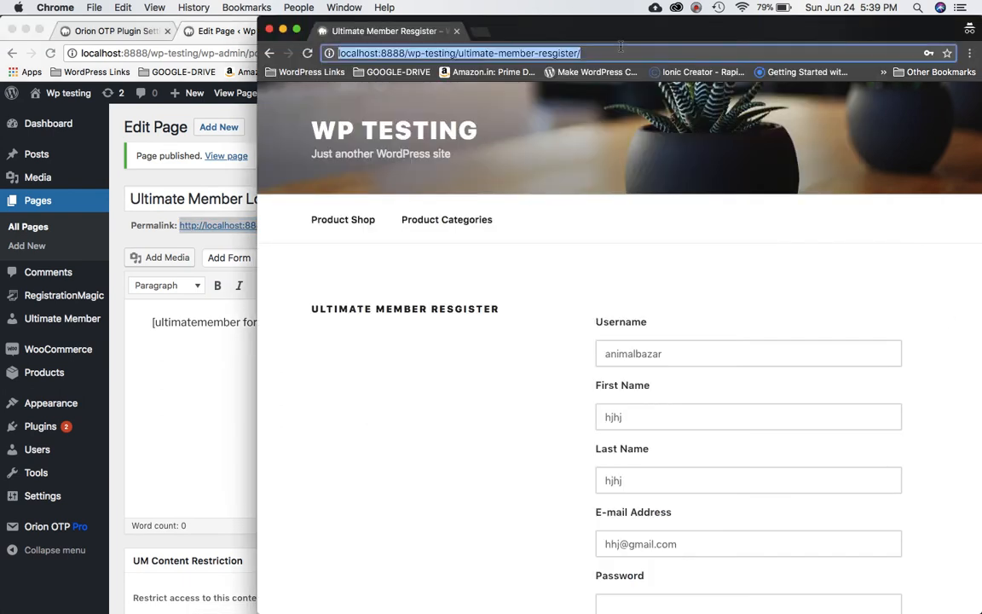
key(super+v)
key(Return)
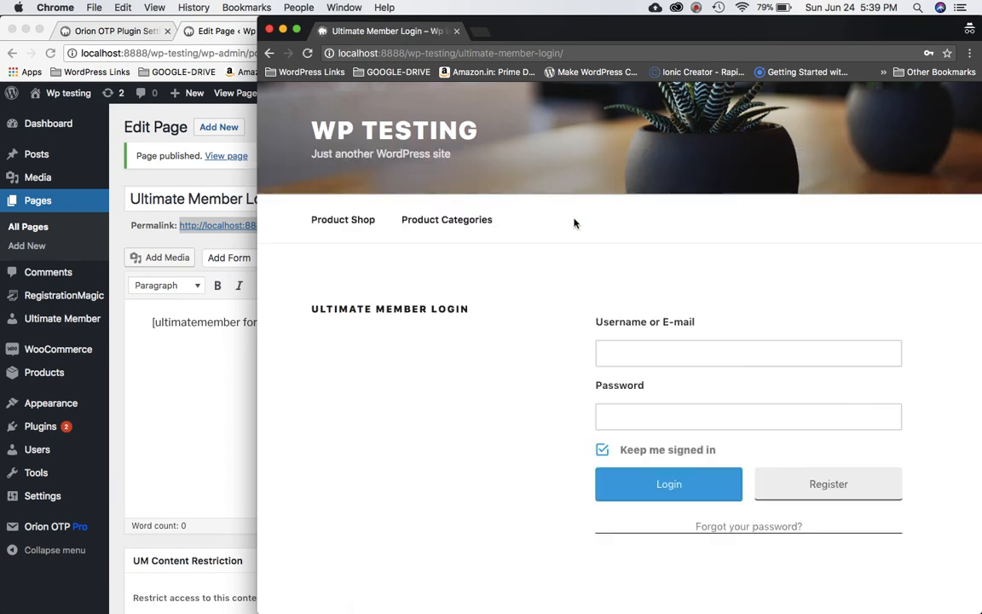
scroll(575, 292, down, 3)
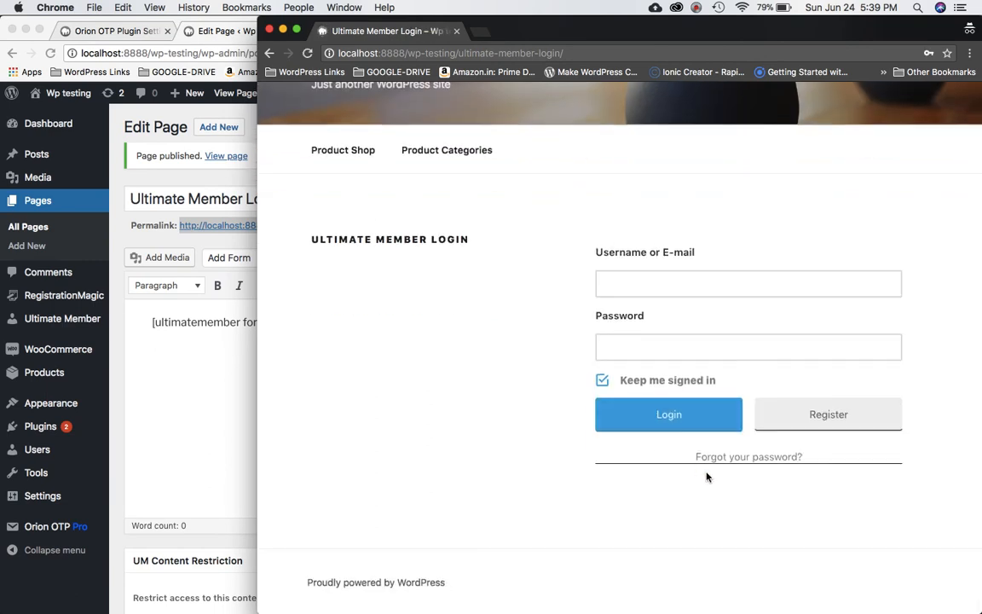
Visit the site's home page, then return to the Ultimate Member Login page.
click(739, 460)
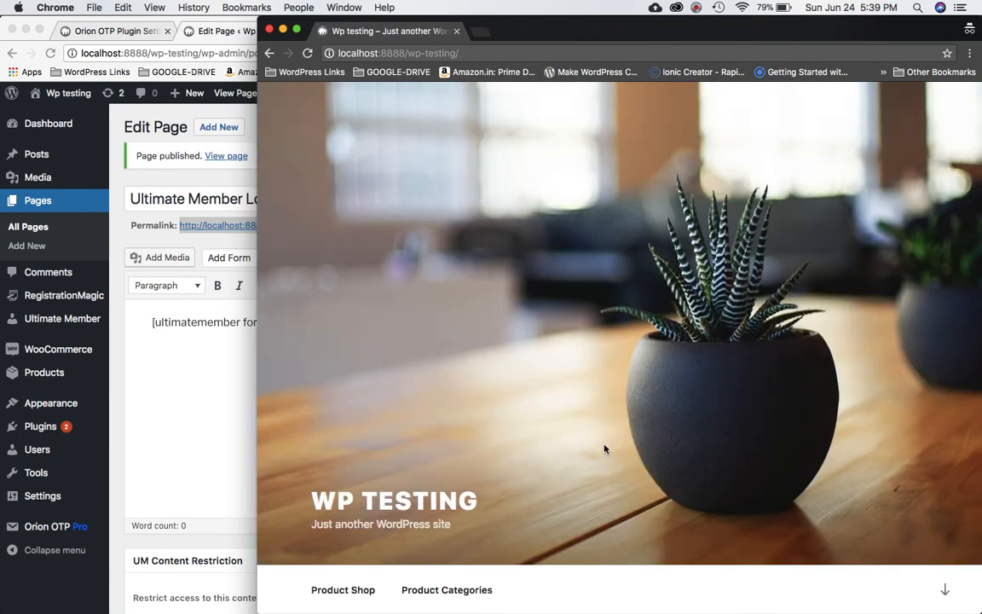
scroll(605, 450, down, 5)
scroll(605, 449, up, 3)
click(269, 54)
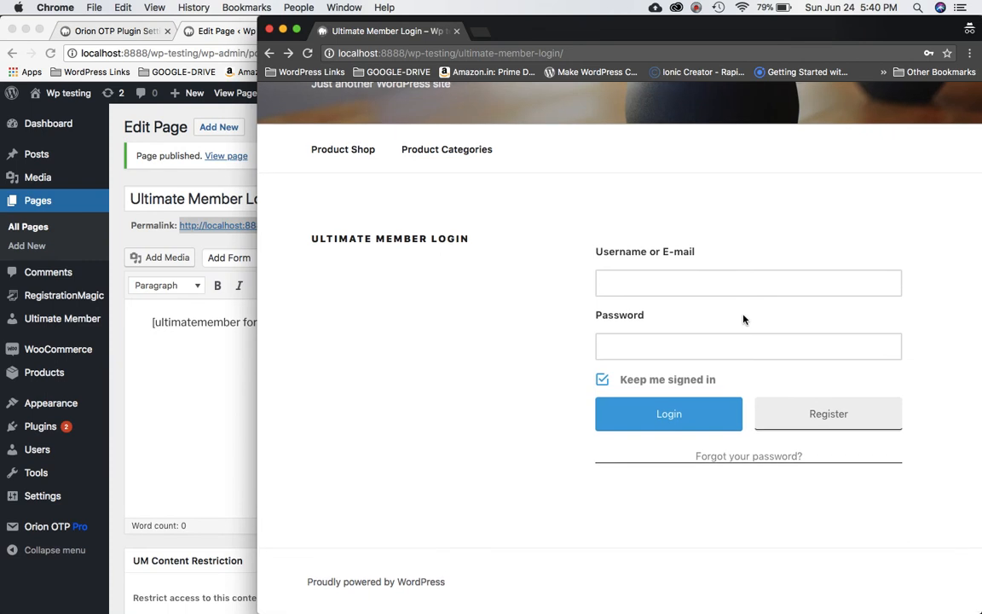
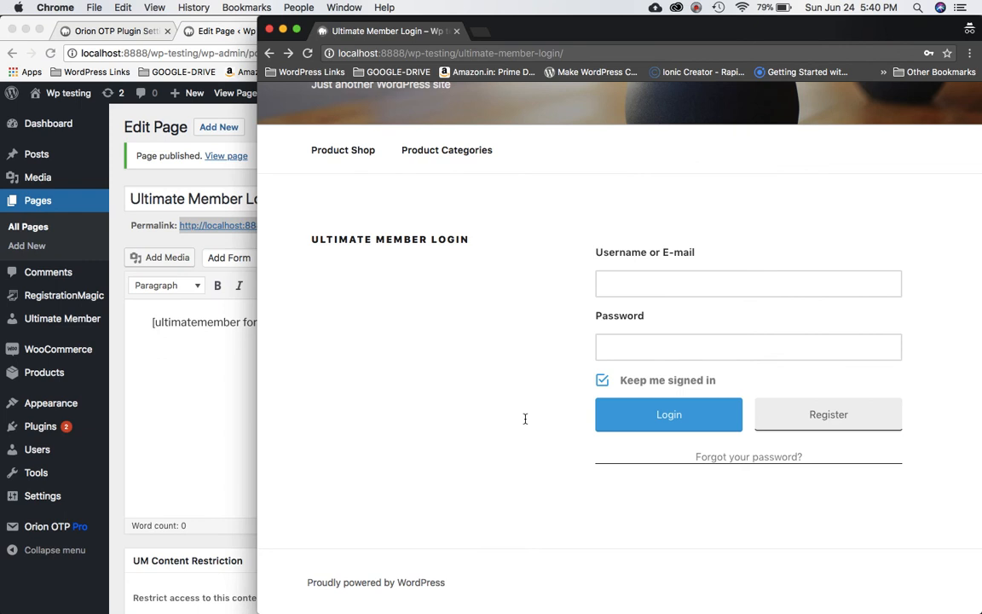
Open the Orion OTP settings and select the Forgot Password Form/Parent Selector field.
click(59, 527)
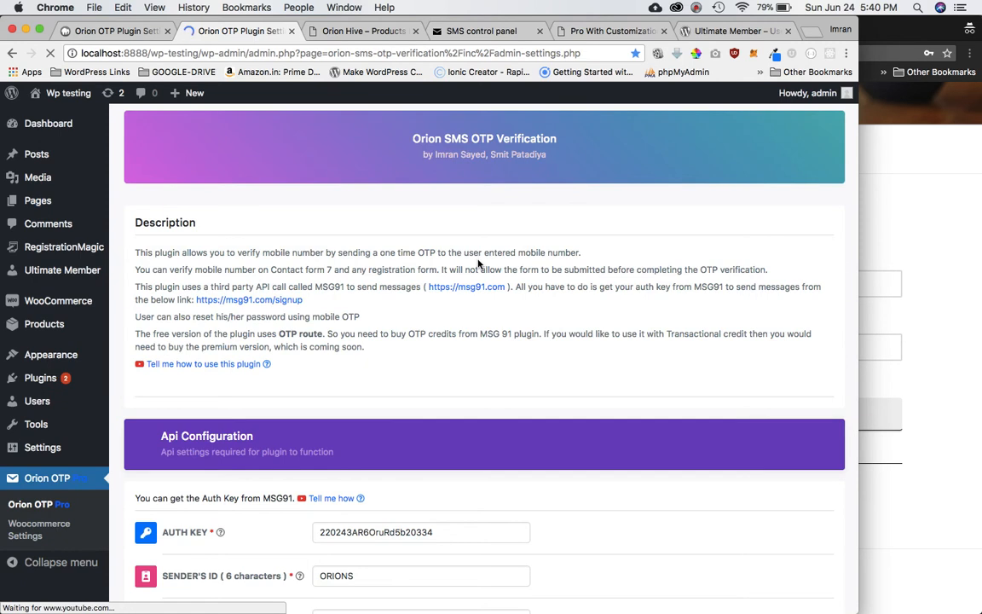
scroll(478, 264, down, 15)
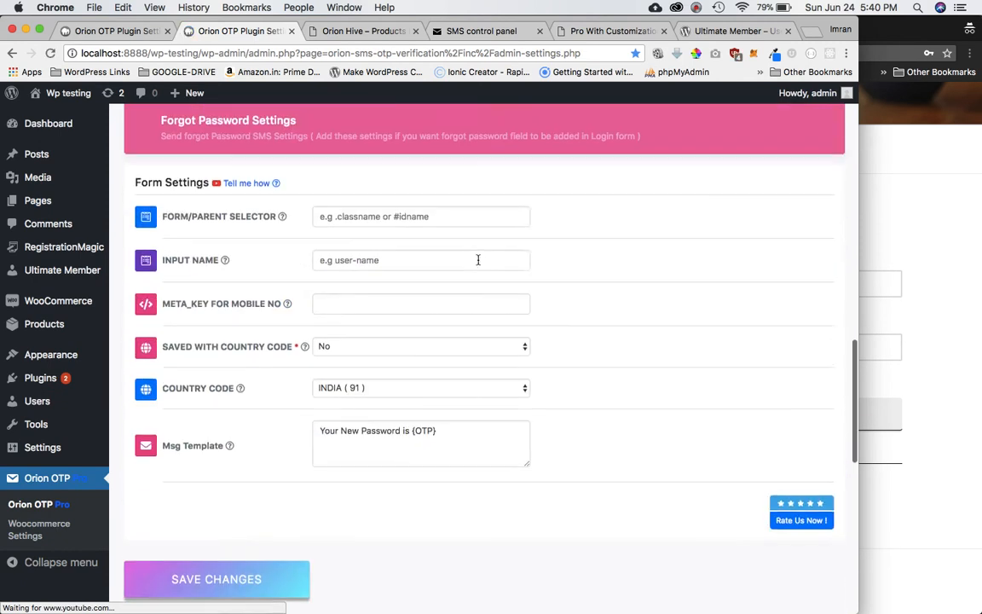
scroll(478, 259, up, 3)
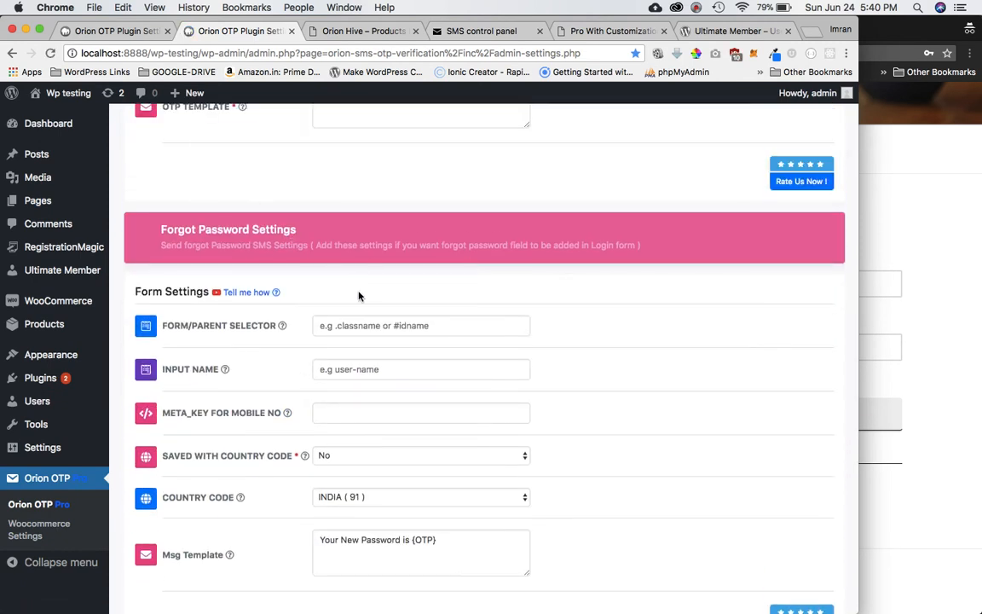
click(373, 325)
mouse_move(236, 331)
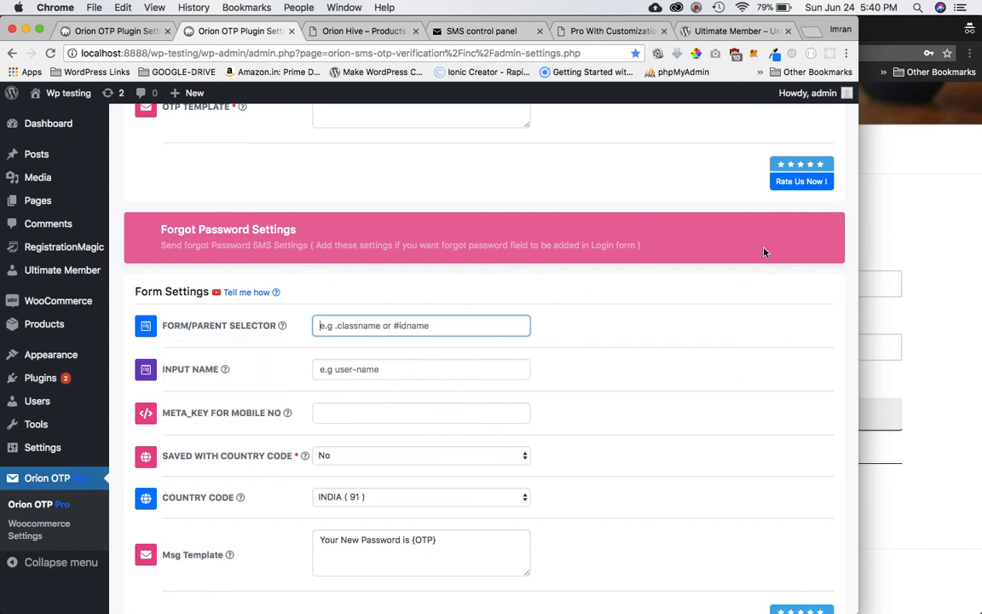
Inspect the login form in DevTools and paste its um-form class into Form/Parent Selector.
click(861, 221)
click(728, 288)
right_click(729, 288)
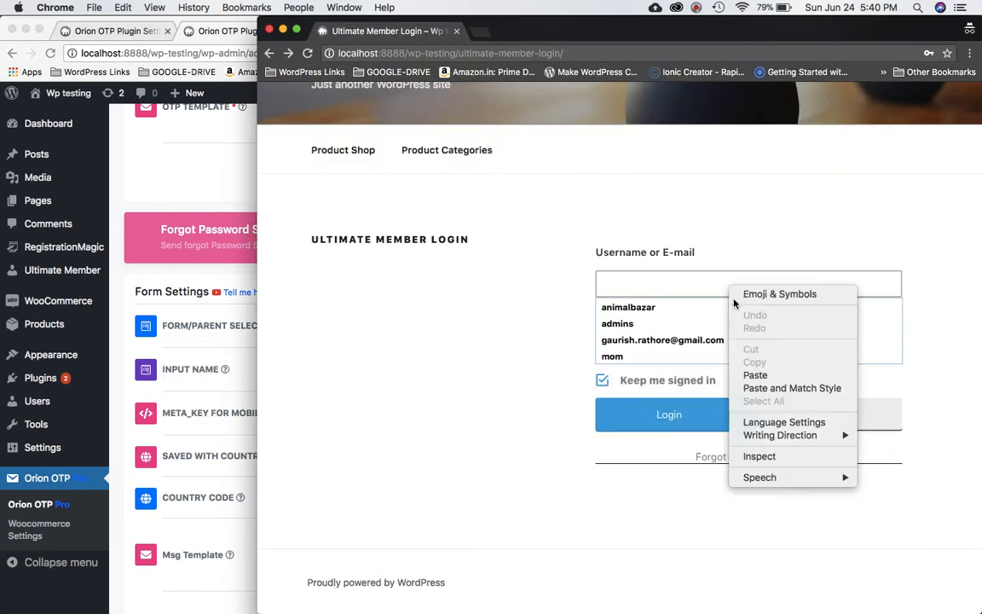
click(772, 456)
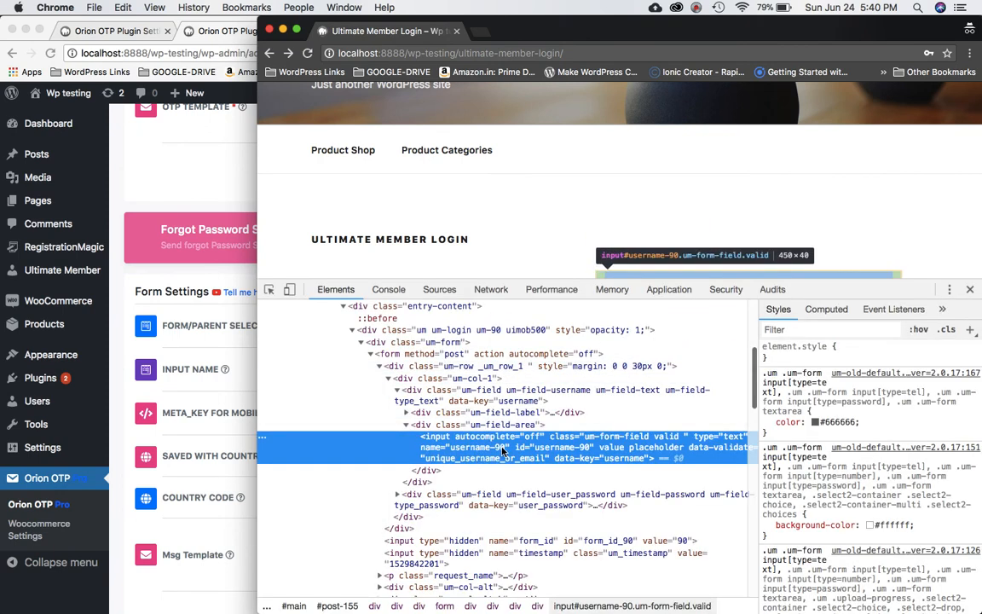
scroll(460, 392, up, 2)
click(427, 406)
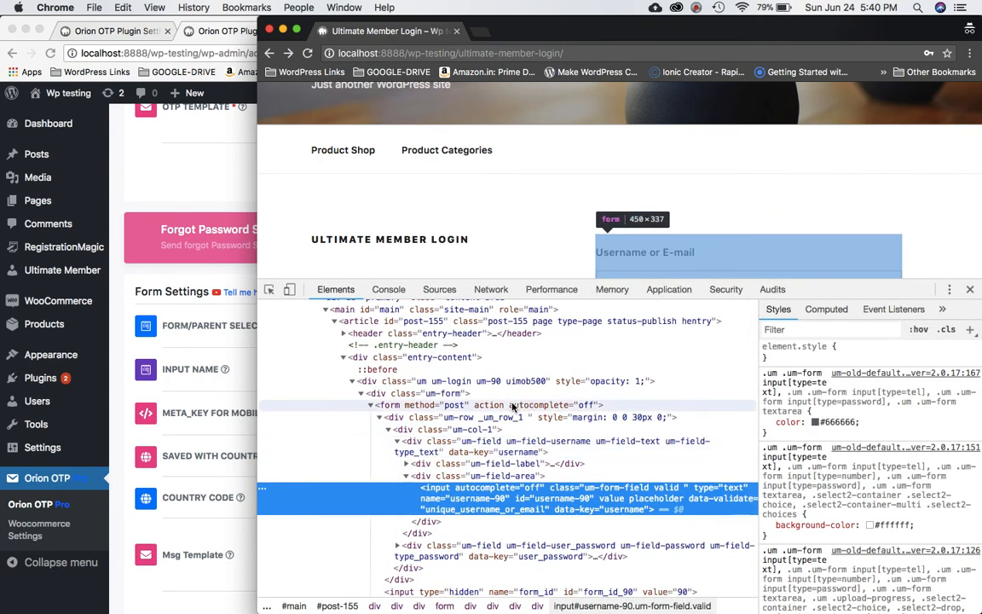
double_click(442, 394)
key(ctrl+c)
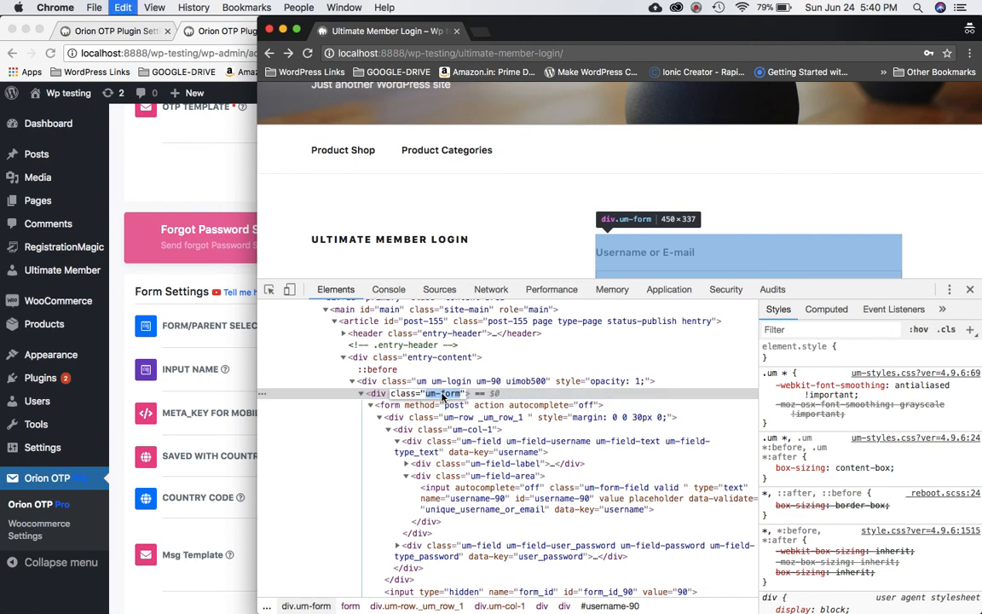
click(111, 305)
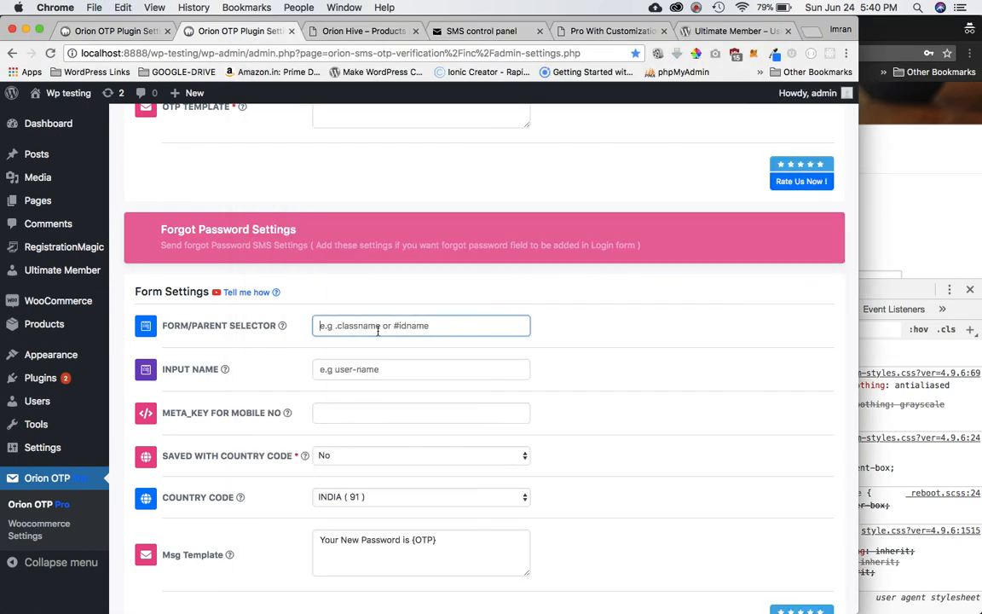
key(ctrl+v)
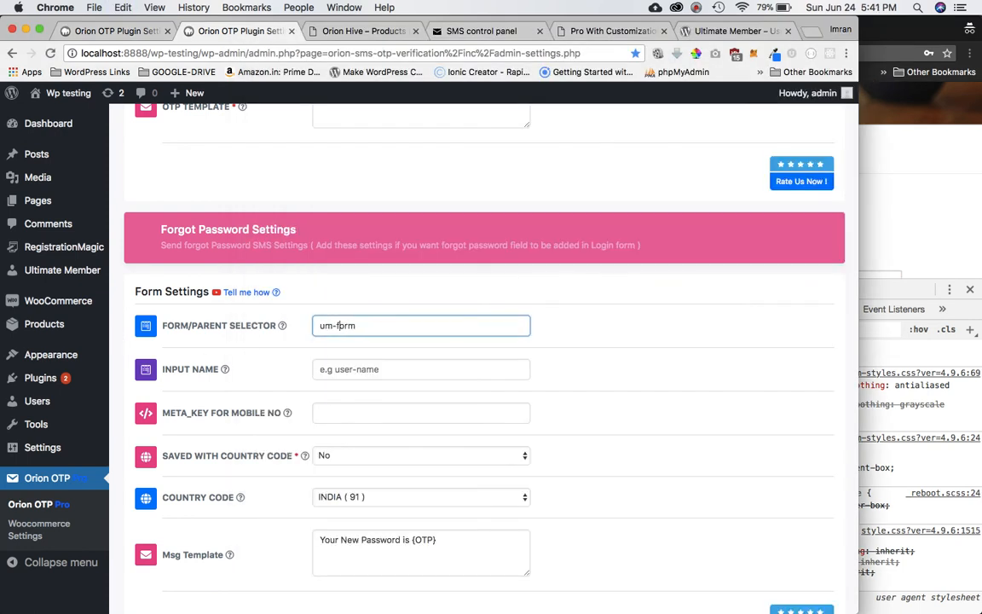
text(.)
Copy the body's page-id-155 class and prefix it, making the selector .page-id-155 .um-form.
click(874, 201)
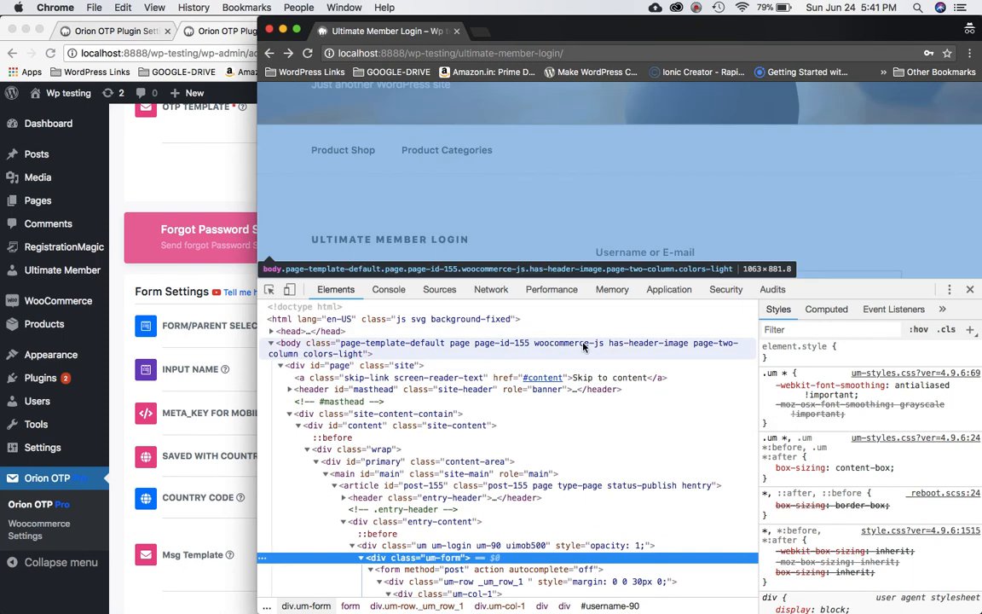
click(503, 344)
drag(531, 344, 476, 343)
key(super+c)
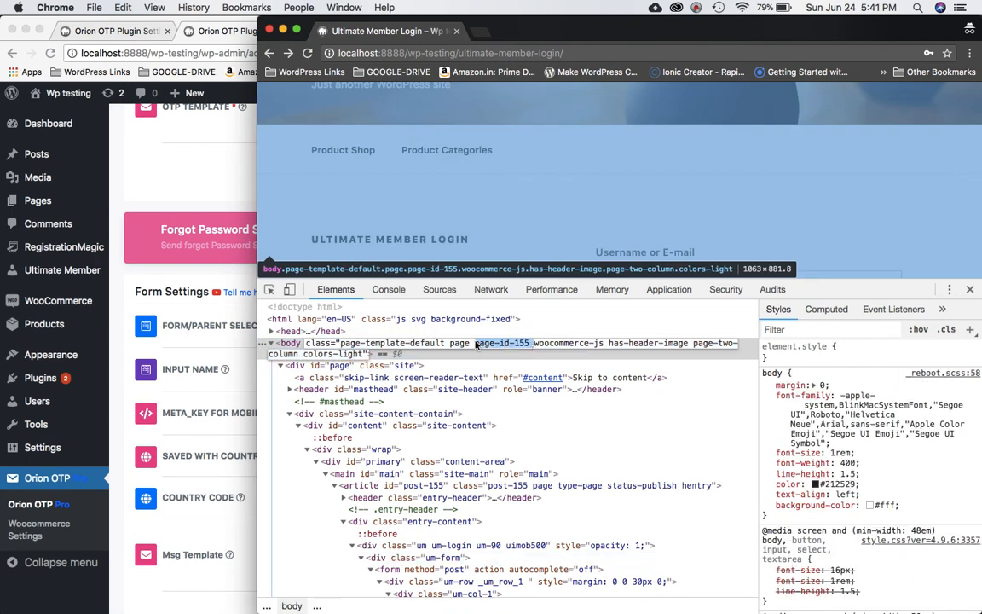
click(171, 281)
key(super+v)
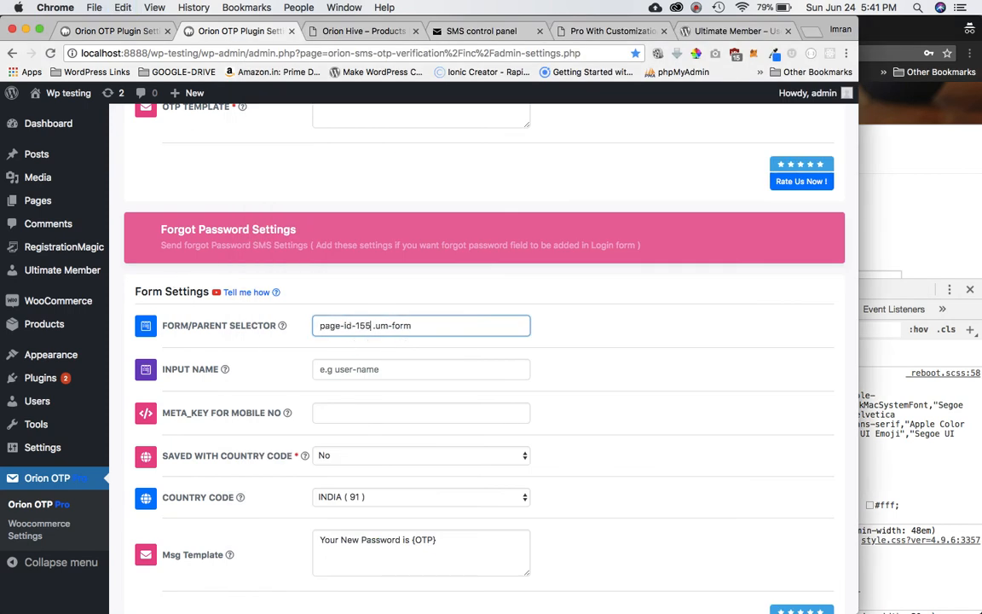
text(.)
scroll(453, 344, up, 5)
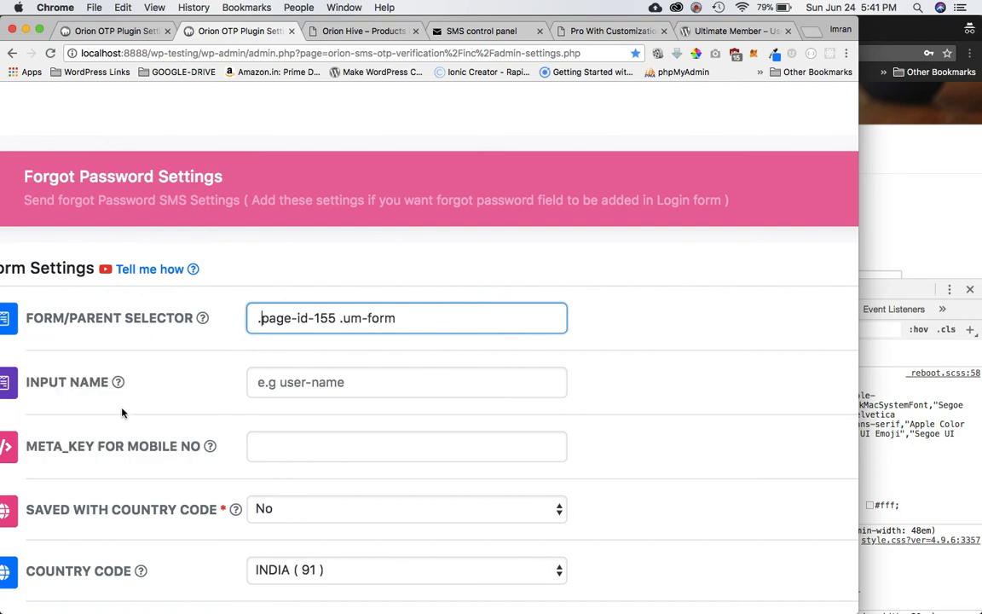
click(939, 222)
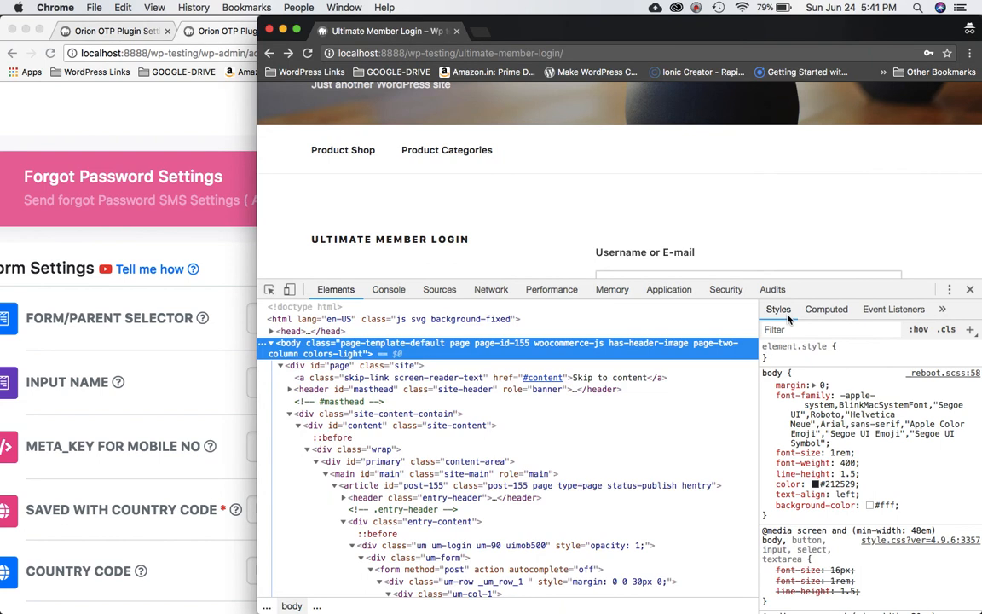
click(697, 8)
click(715, 56)
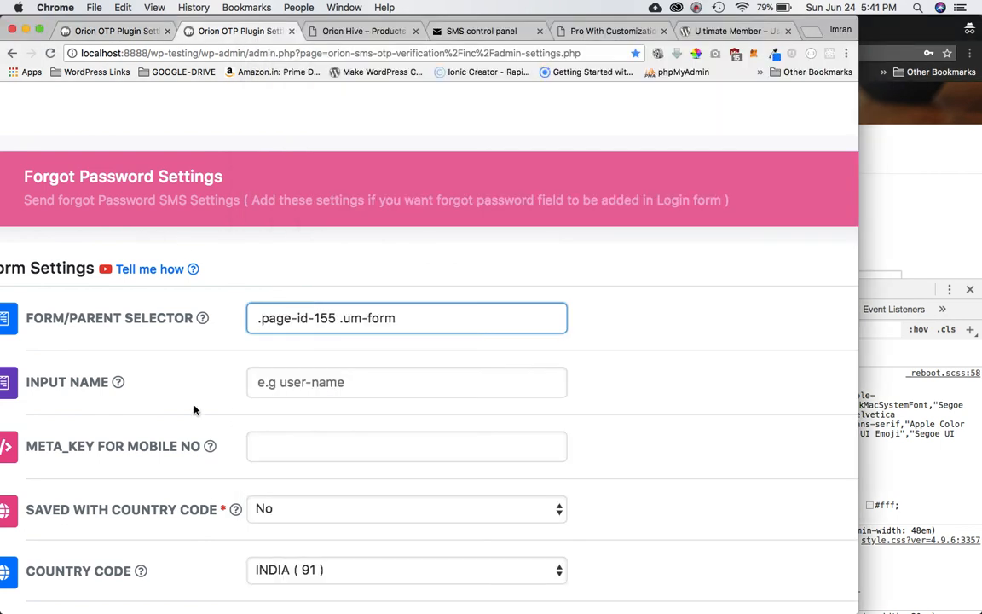
mouse_move(122, 388)
Inspect the login page's username input and copy its name value, username-90.
click(919, 285)
scroll(487, 408, down, 6)
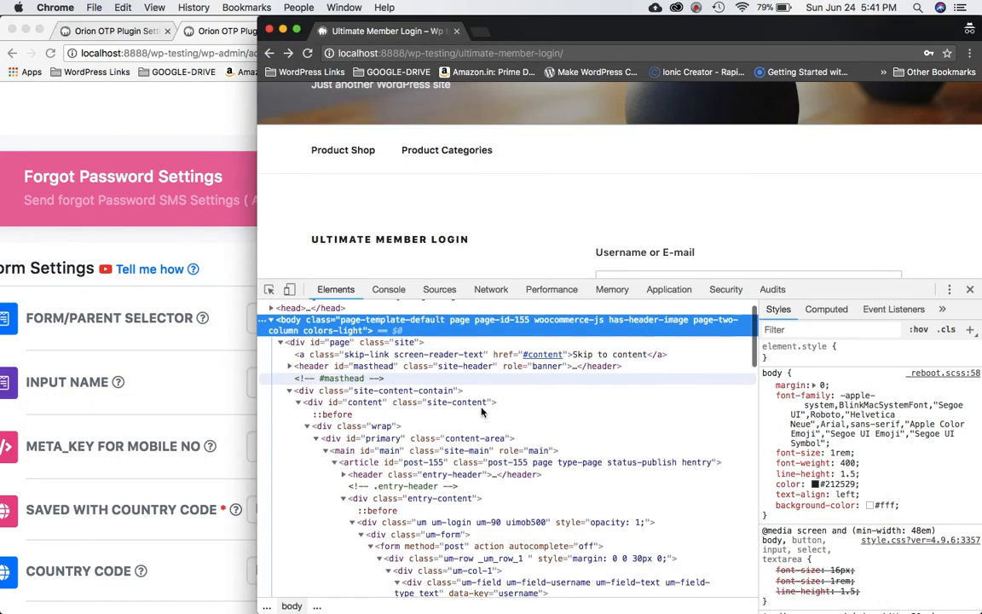
scroll(482, 412, down, 4)
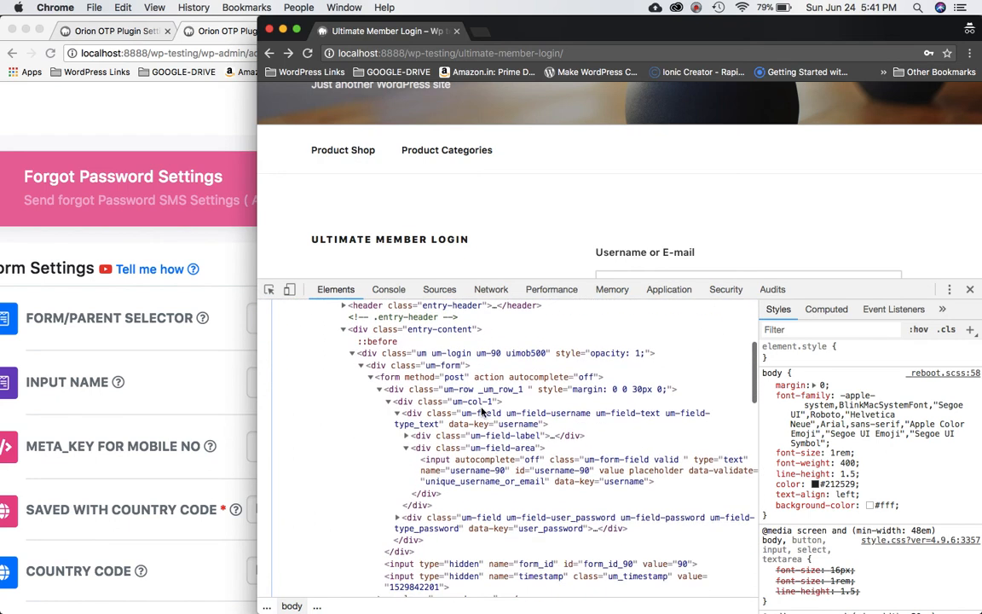
scroll(588, 212, down, 5)
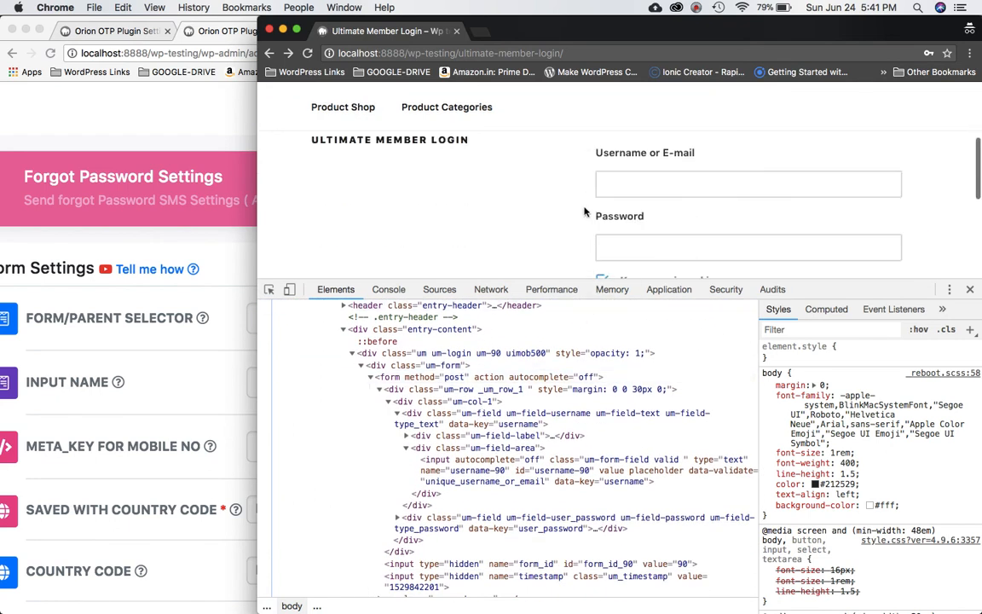
scroll(680, 158, up, 2)
right_click(680, 158)
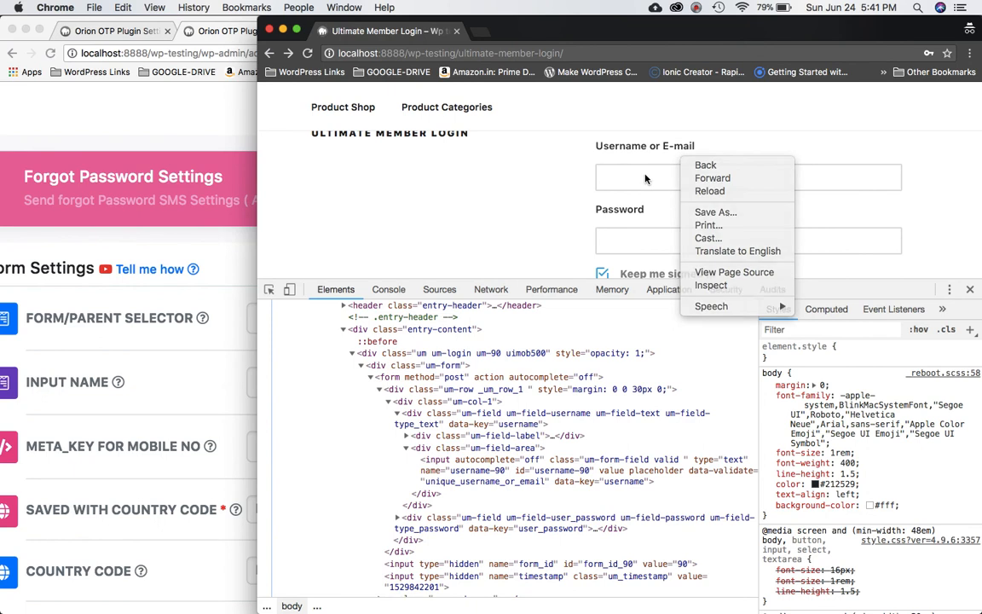
click(646, 175)
right_click(645, 175)
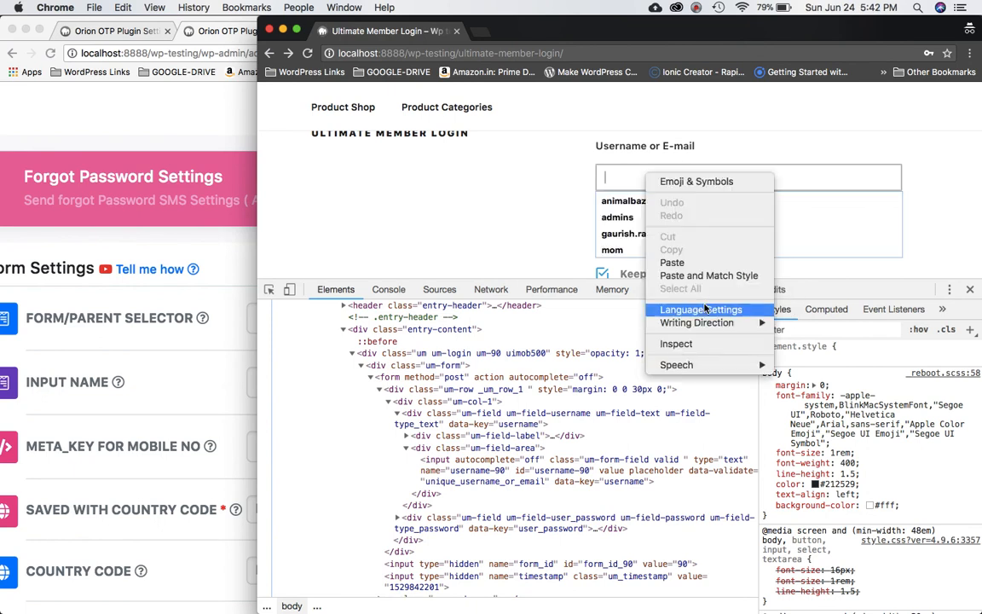
click(680, 342)
click(461, 378)
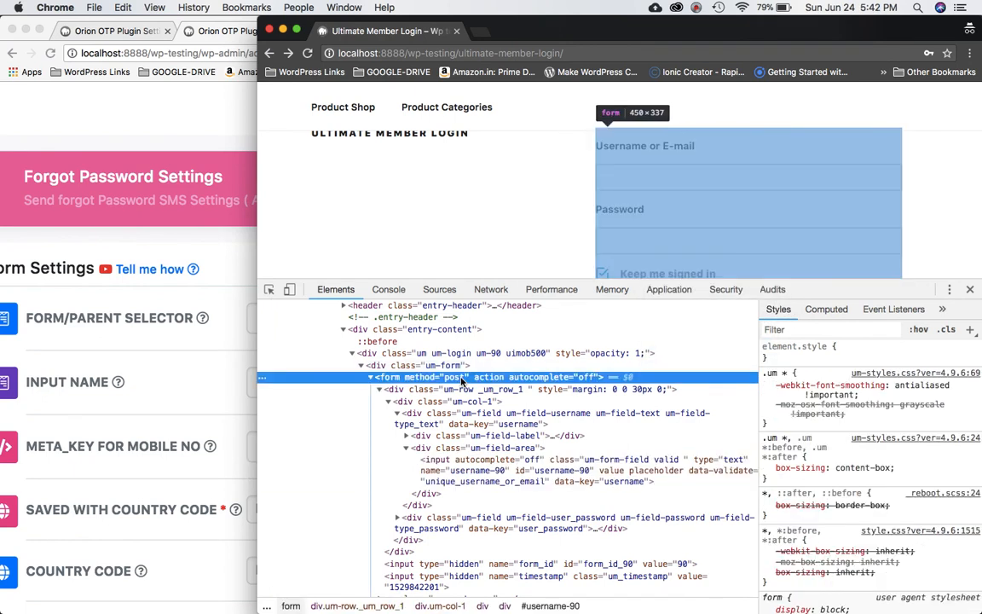
click(500, 470)
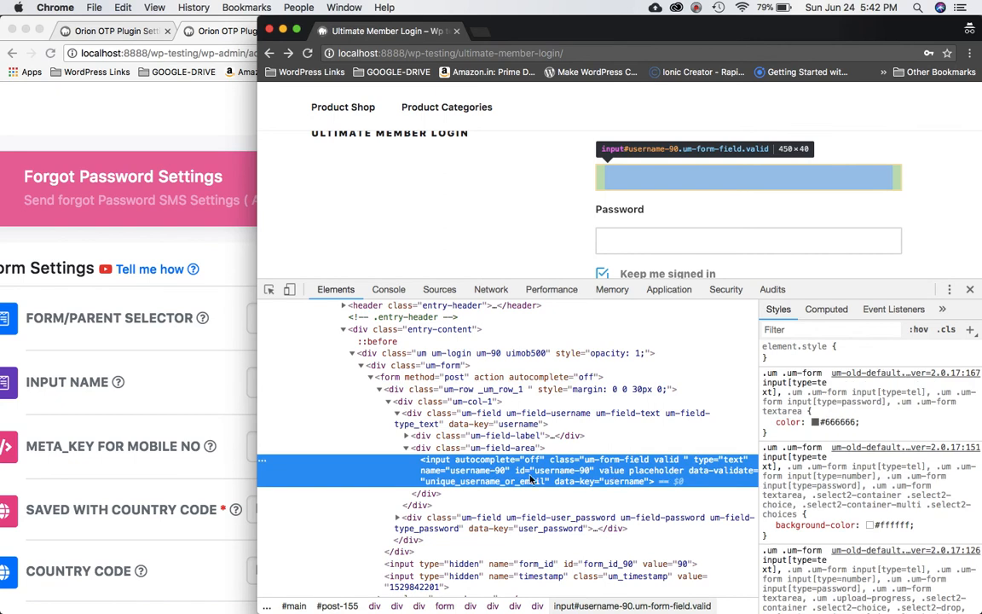
double_click(473, 473)
key(super+c)
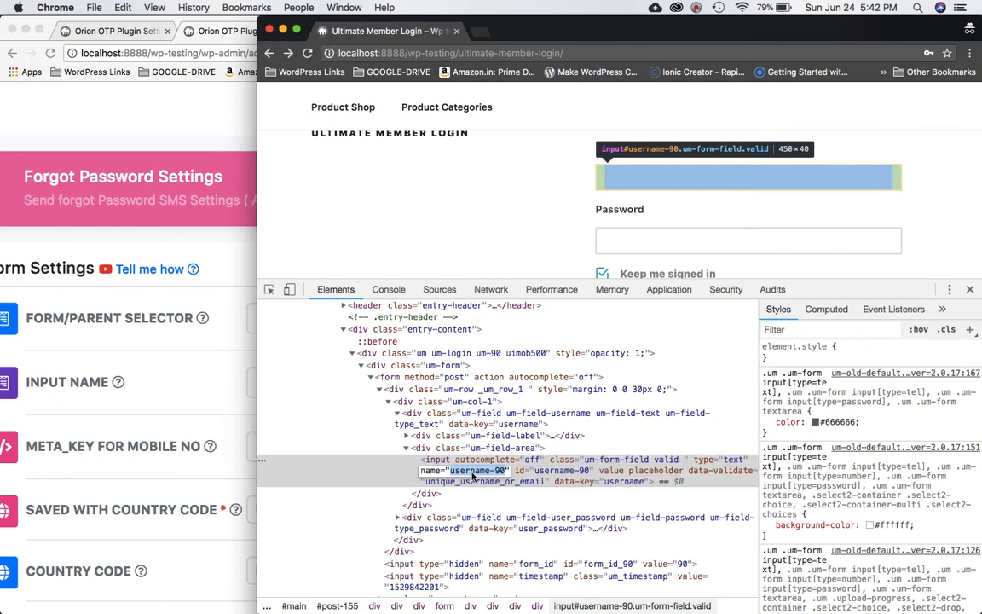
Paste username-90 into the Forgot Password Input Name setting.
click(213, 377)
click(292, 382)
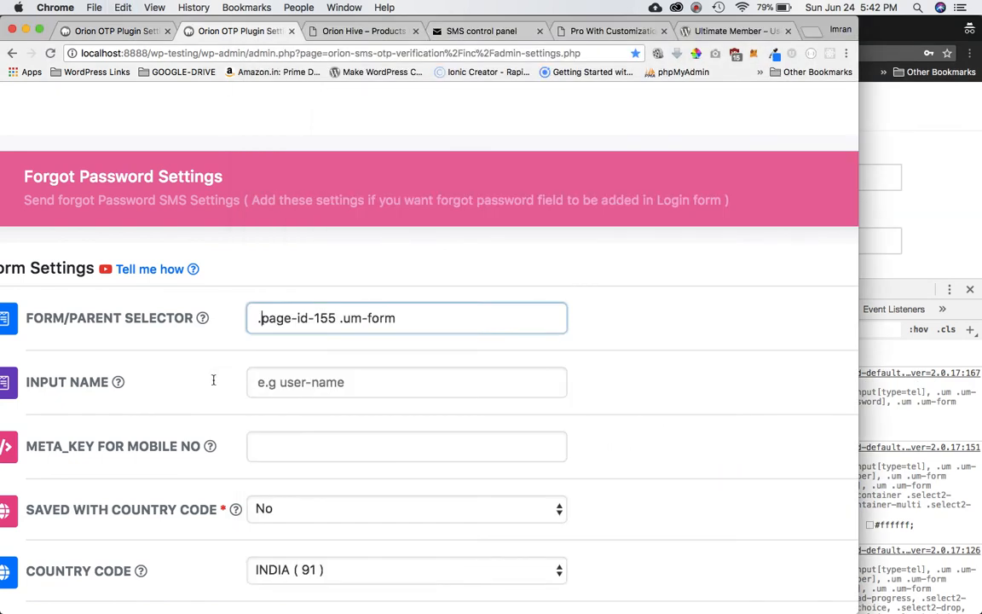
key(super+v)
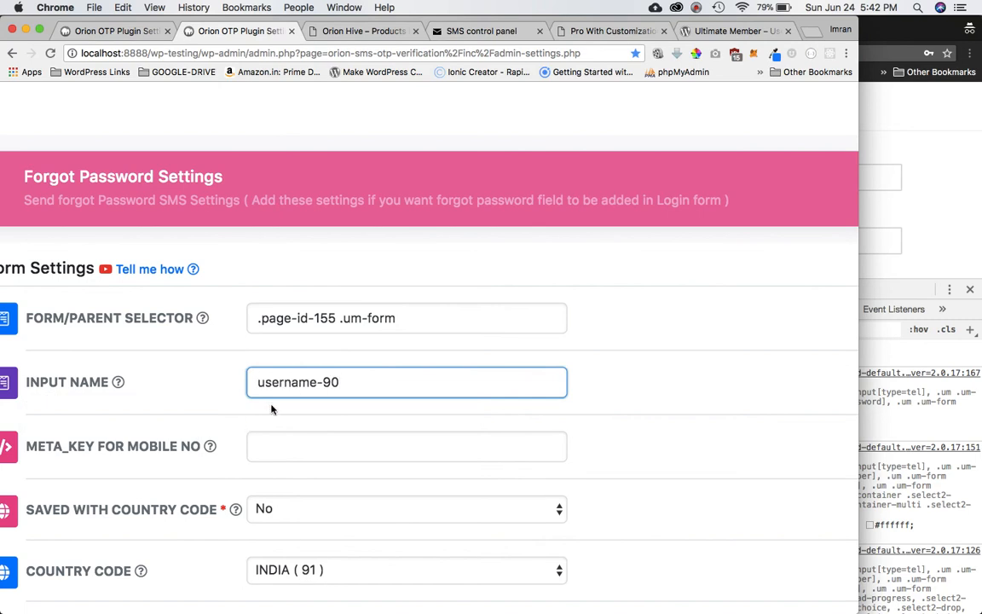
scroll(284, 413, down, 3)
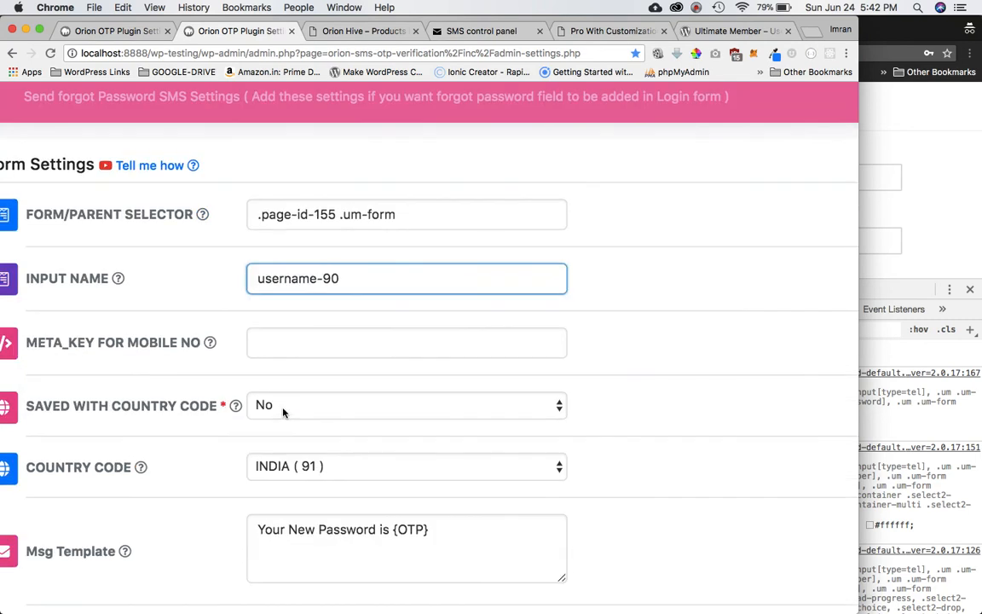
Select the META_KEY FOR MOBILE NO field and recheck the login page in DevTools.
click(307, 338)
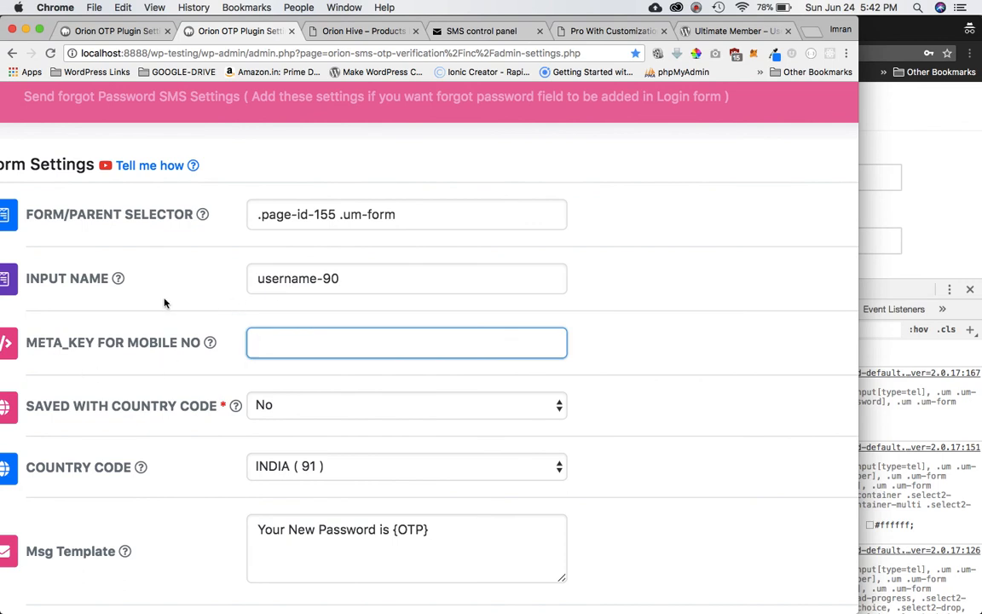
mouse_move(135, 344)
click(866, 198)
scroll(663, 240, down, 2)
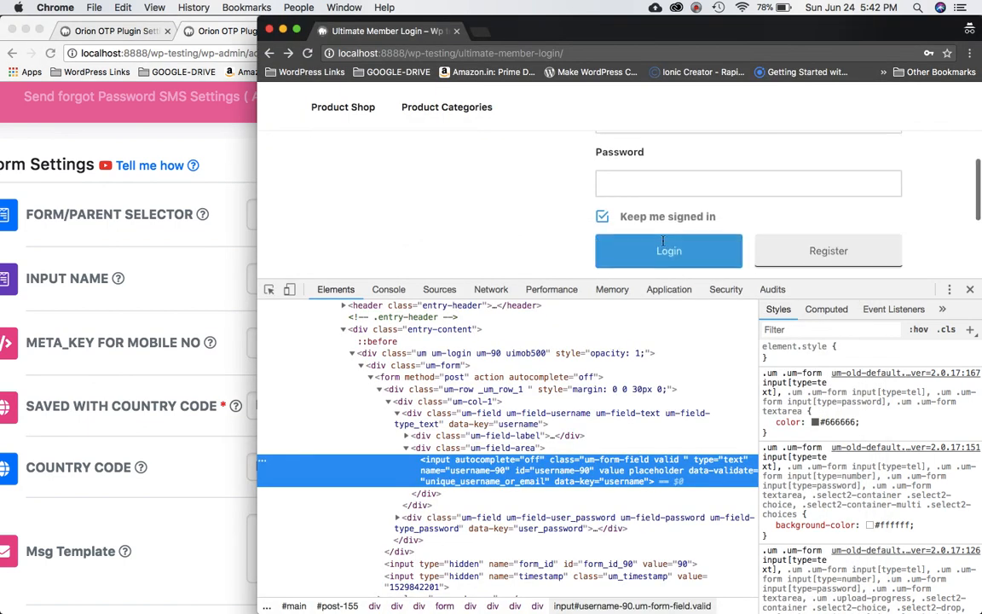
click(198, 261)
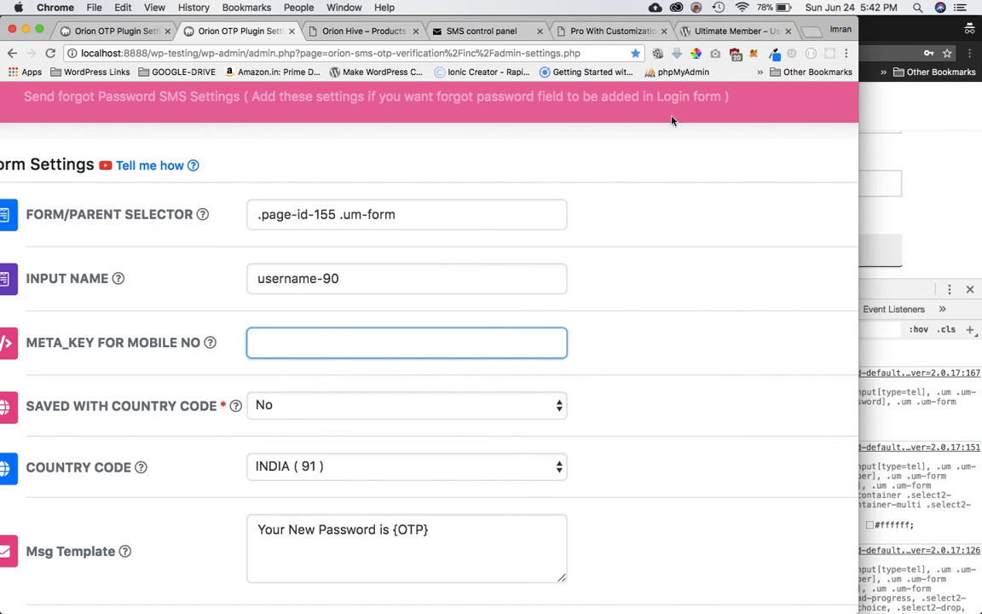
Load localhost:8888/phpmyadmin in a new browser tab.
click(811, 29)
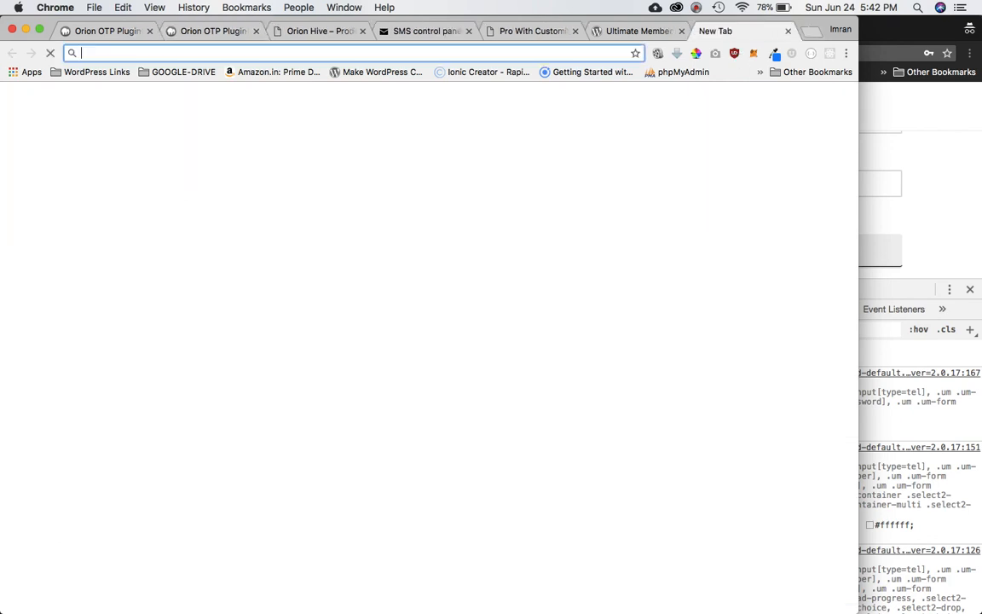
text(localhost:8888/new-ap)
key(BackSpace)
key(BackSpace)
key(BackSpace)
key(BackSpace)
key(BackSpace)
key(BackSpace)
text(php)
key(Return)
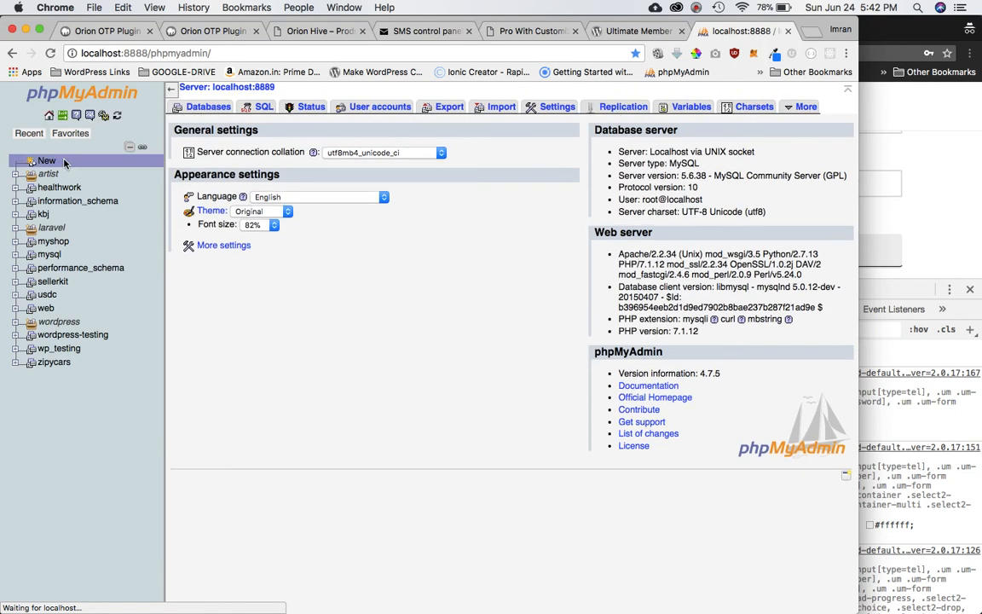
Browse the wp_usermeta and wp_users tables in wp_testing, then open wp_usermeta's search form.
click(59, 349)
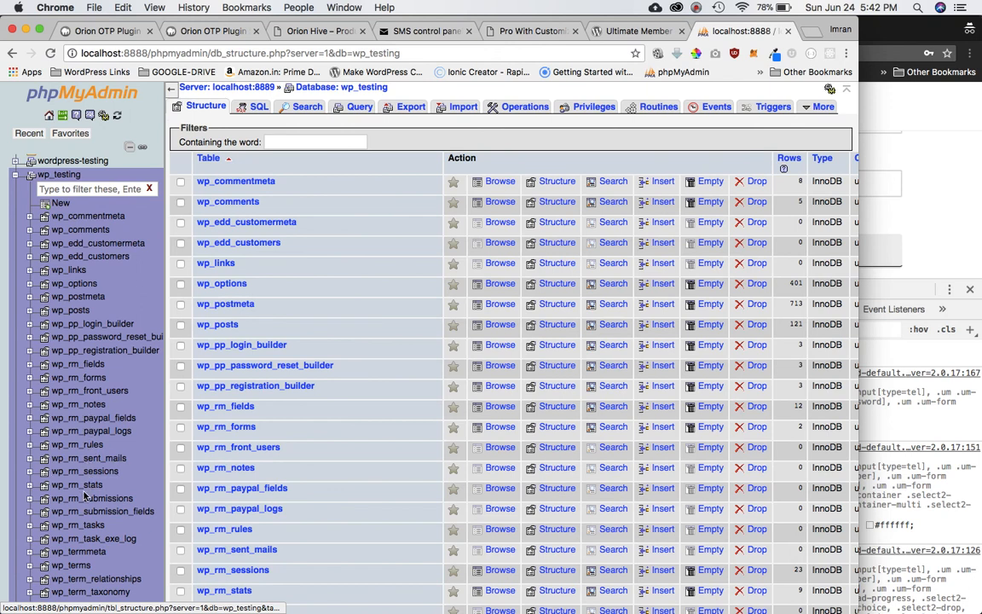
scroll(83, 506, down, 5)
click(98, 424)
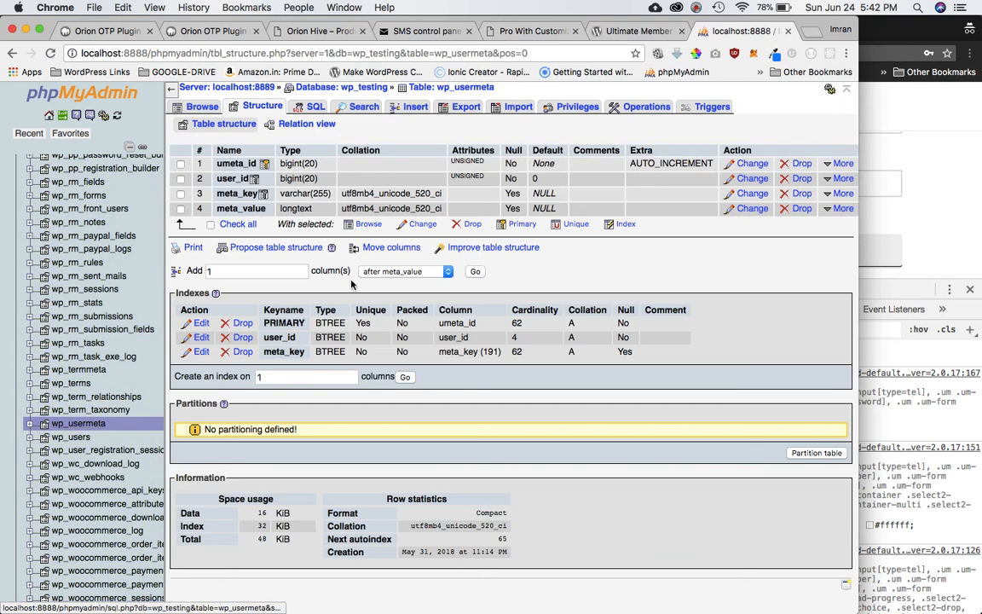
click(202, 107)
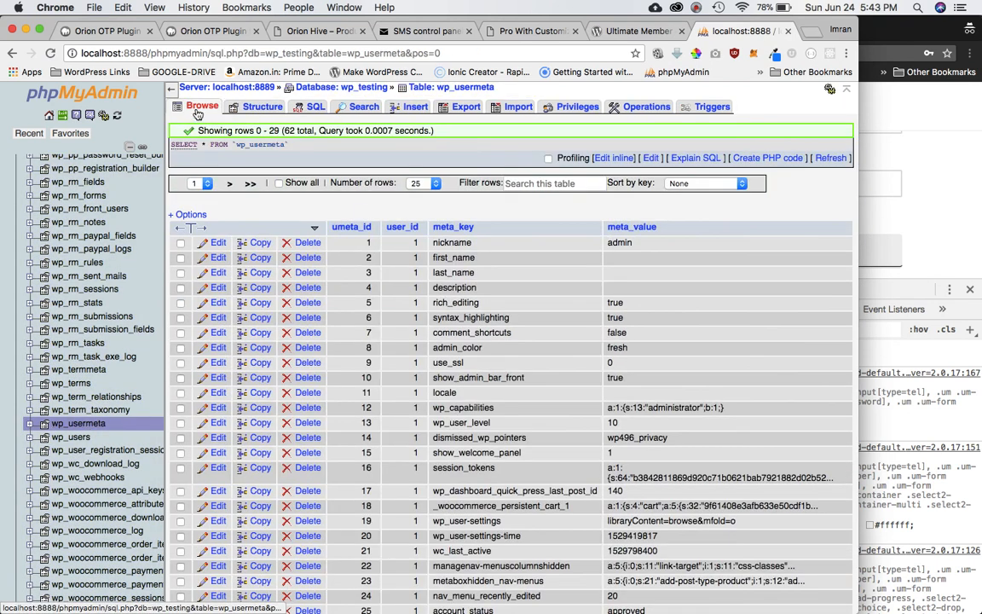
click(82, 438)
click(196, 112)
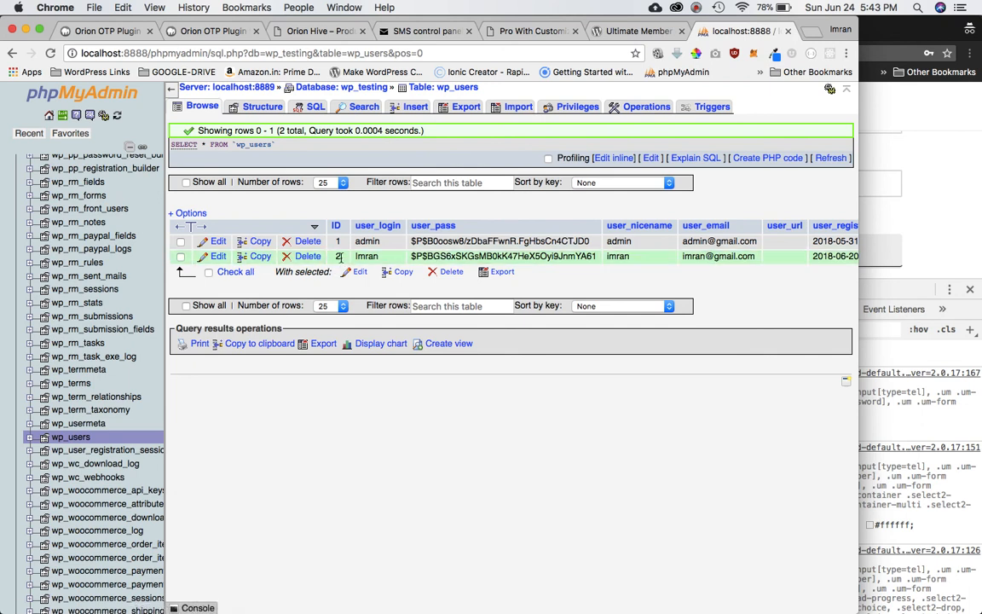
click(92, 428)
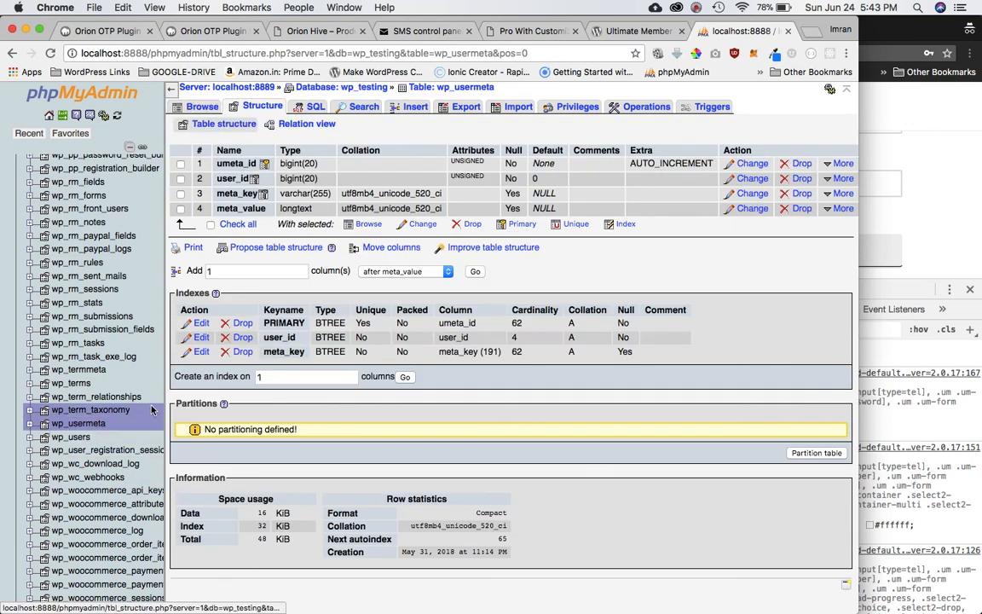
click(203, 106)
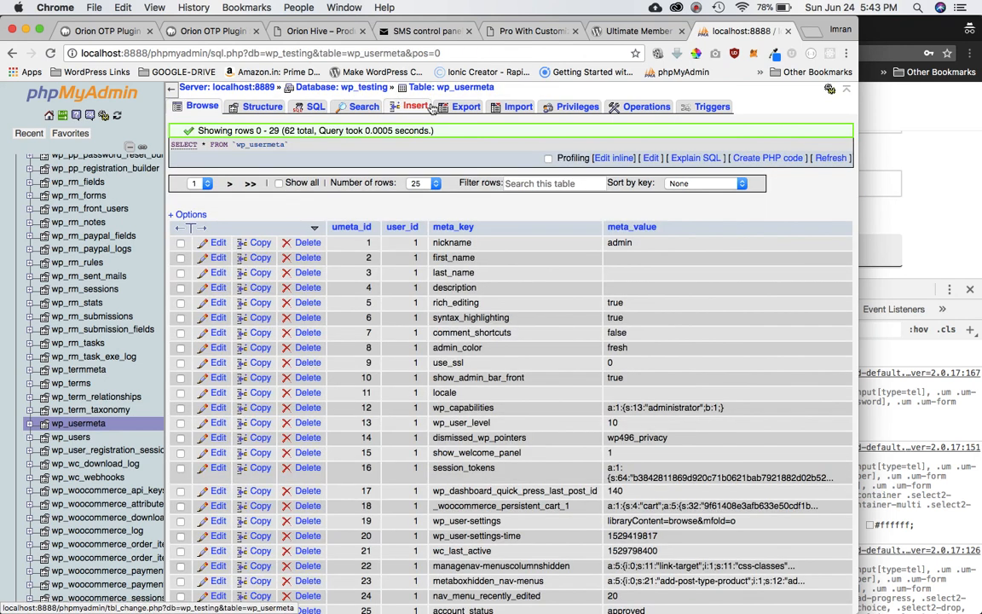
click(365, 107)
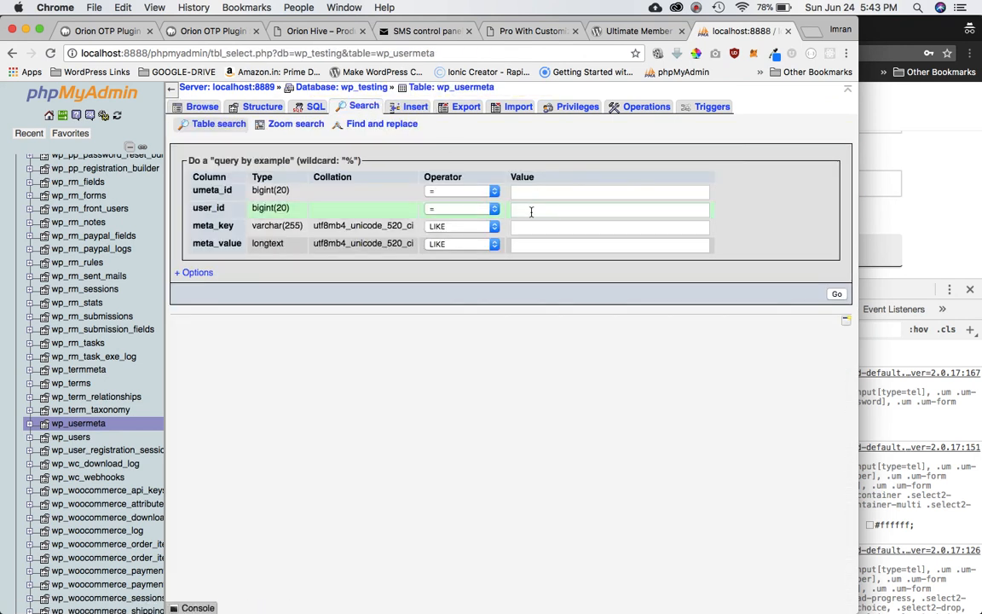
Search wp_usermeta for rows with user_id 2.
scroll(552, 211, up, 5)
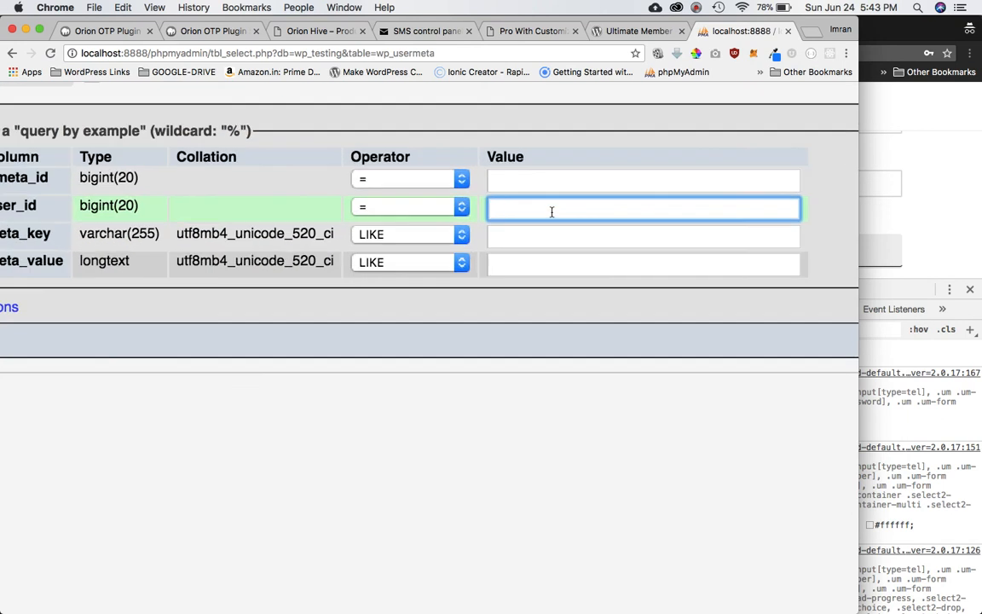
text(2)
key(Return)
scroll(606, 318, down, 5)
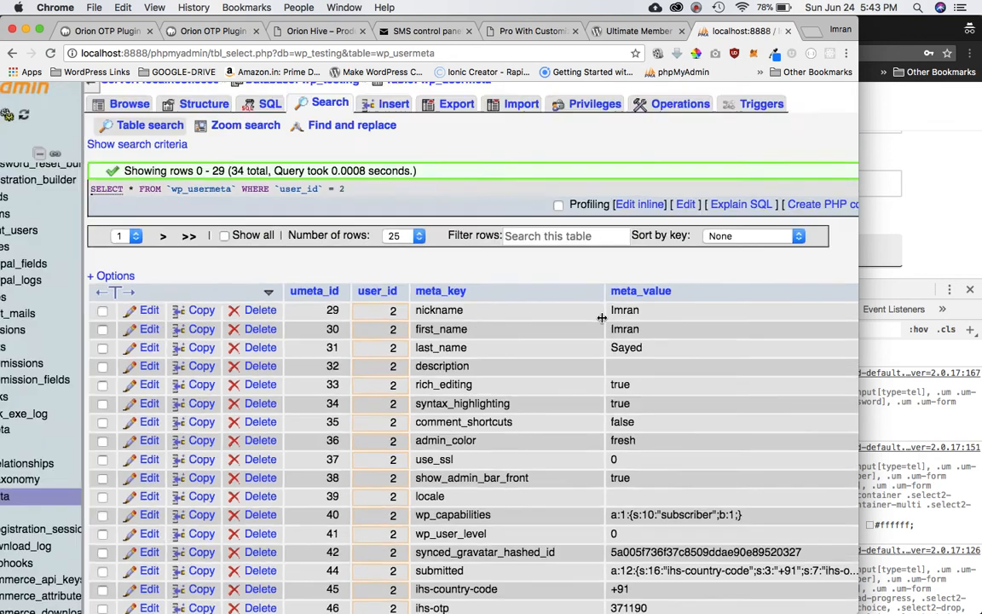
scroll(602, 318, down, 5)
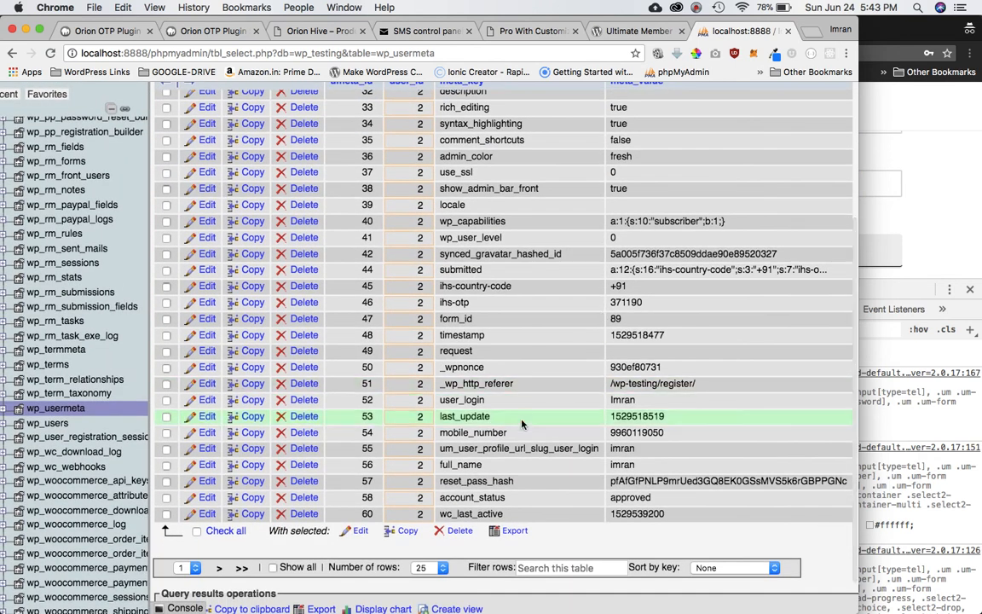
scroll(489, 437, up, 5)
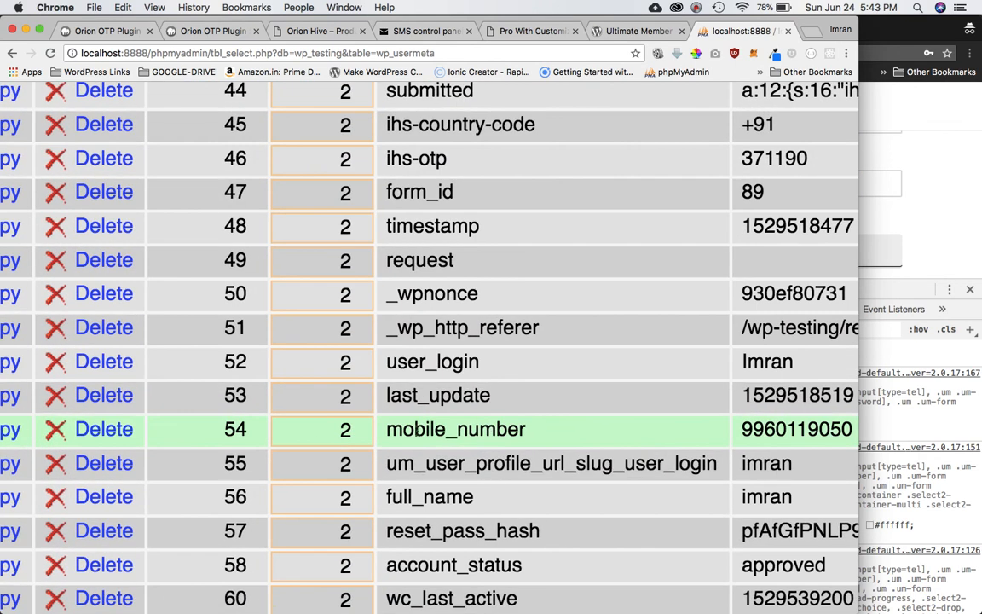
Inspect the mobile_number meta_key row and its stored phone value without editing.
double_click(468, 429)
key(super+c)
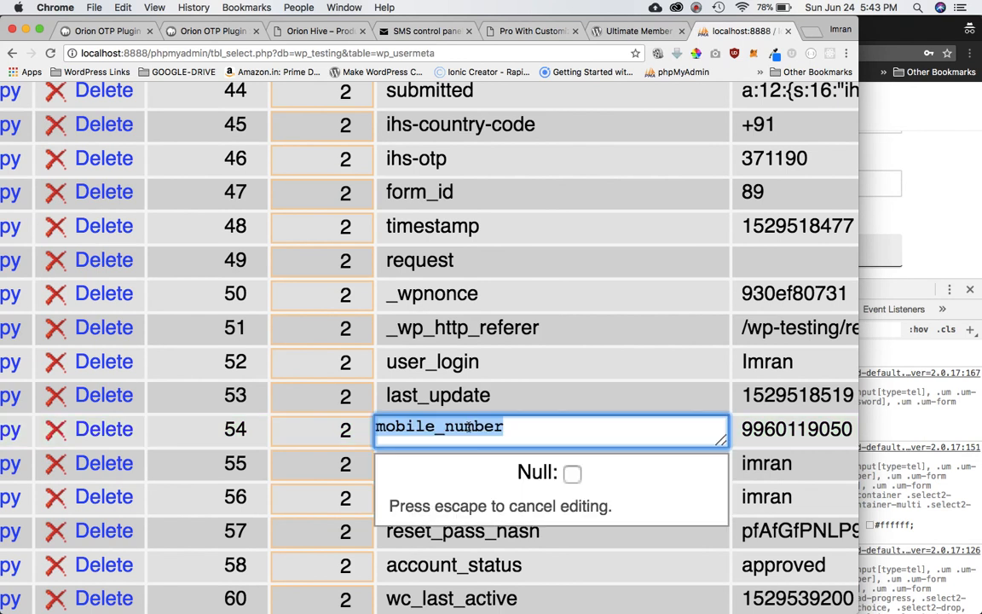
click(546, 395)
scroll(512, 358, up, 6)
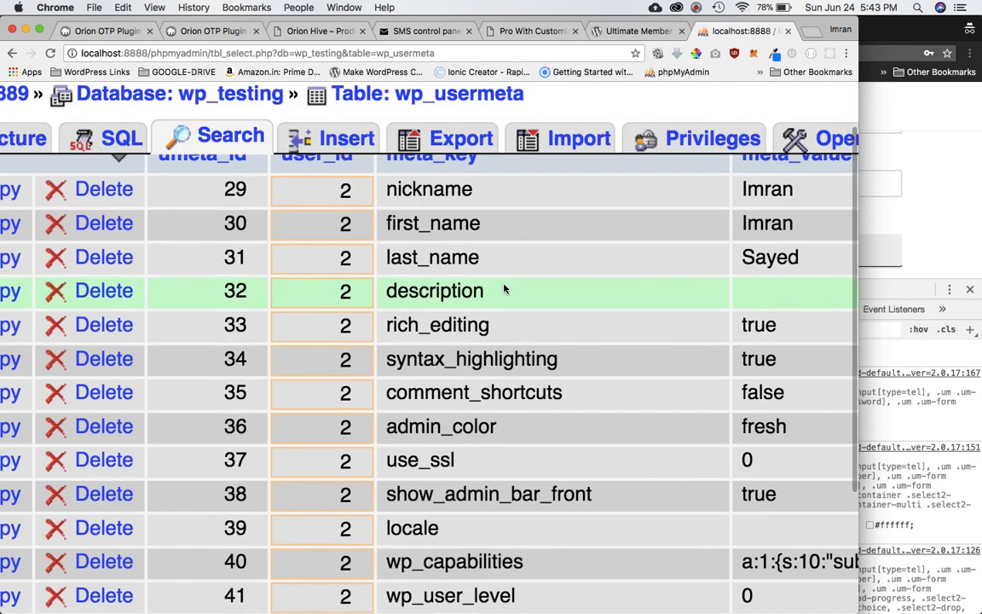
scroll(504, 290, up, 2)
scroll(504, 372, down, 5)
scroll(506, 375, down, 4)
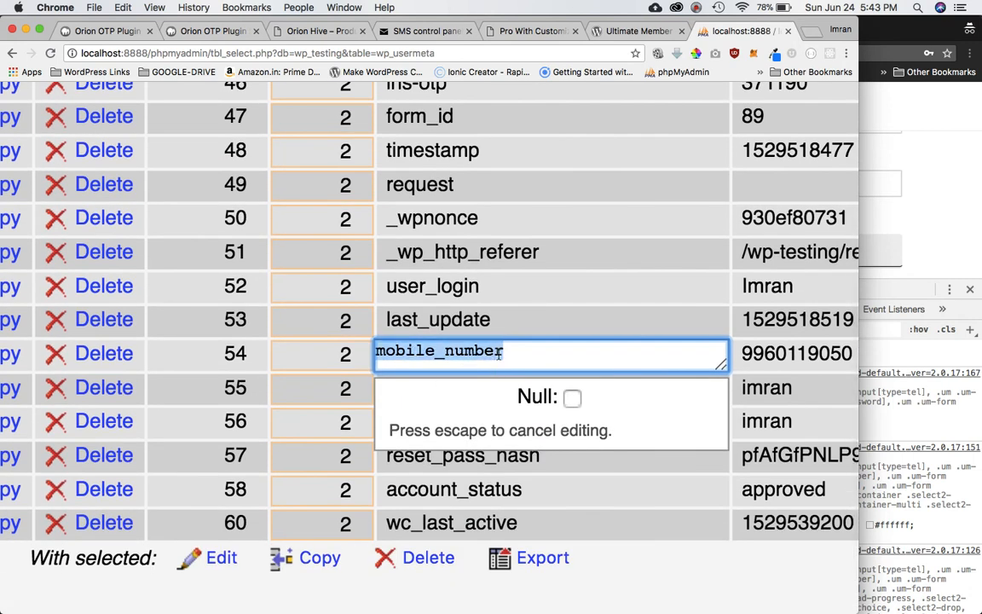
double_click(805, 353)
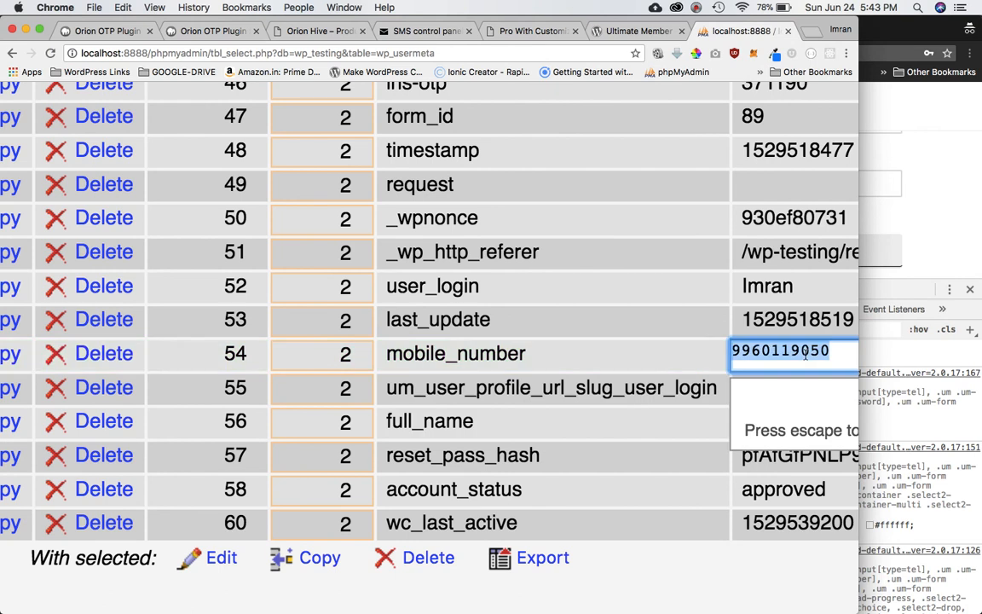
click(614, 359)
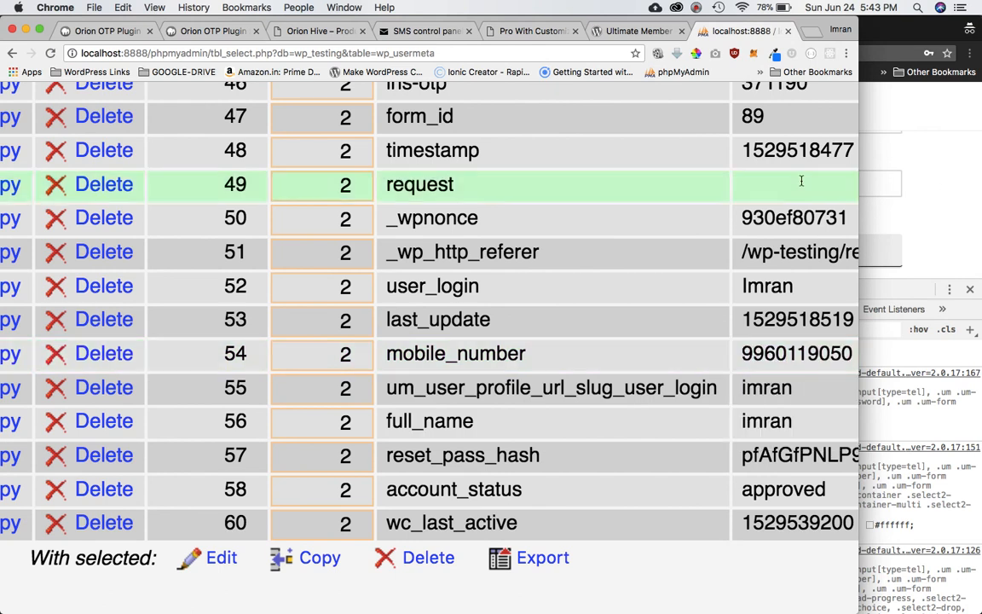
click(98, 31)
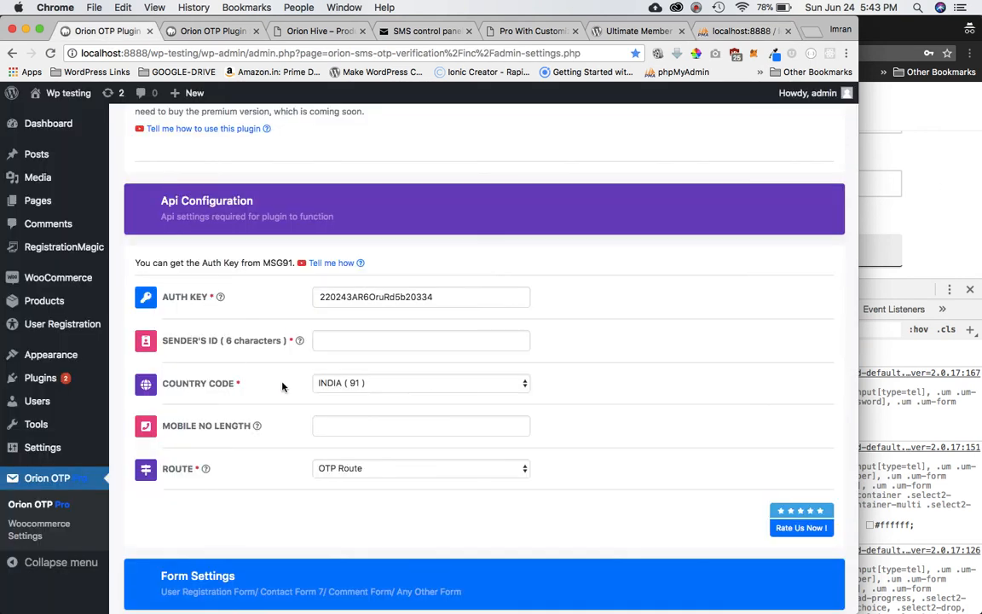
click(200, 32)
mouse_move(127, 351)
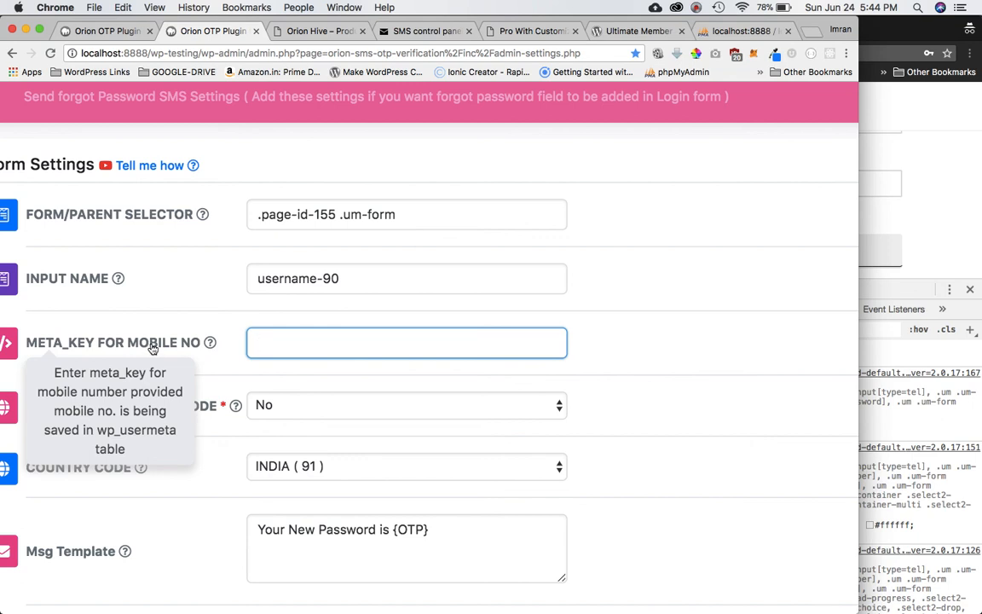
key(super+v)
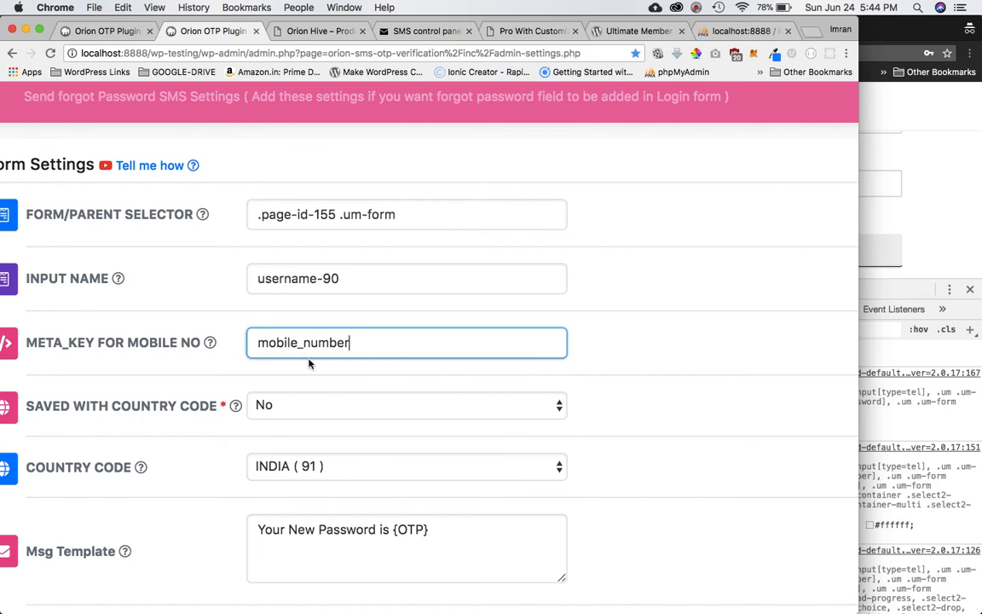
mouse_move(192, 406)
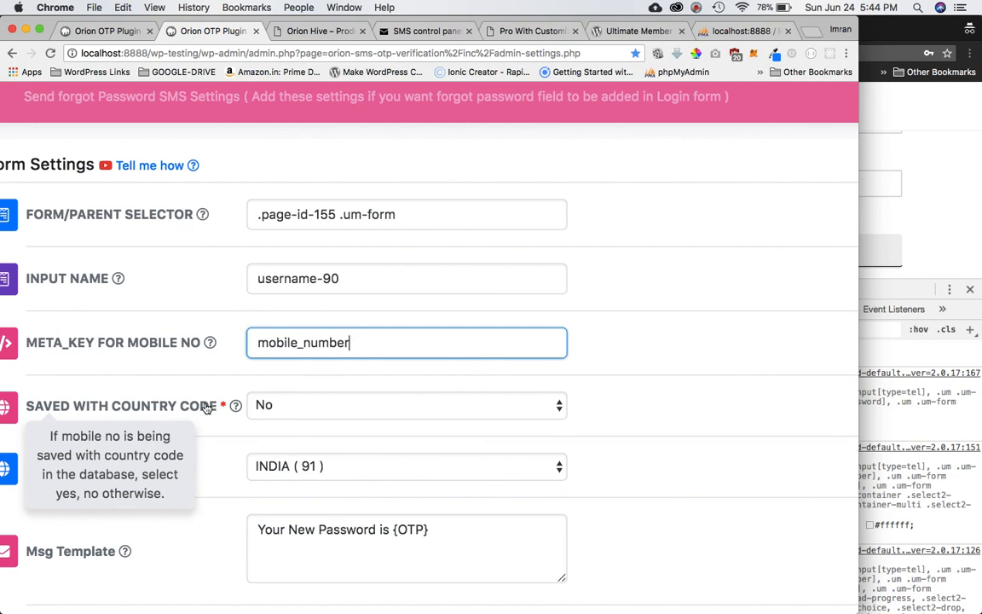
click(935, 265)
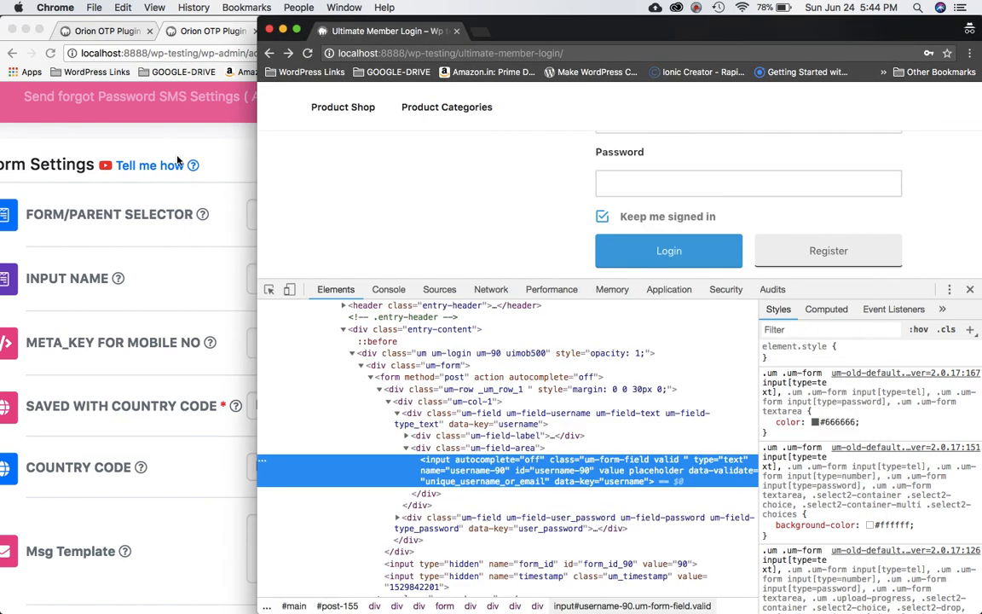
click(155, 134)
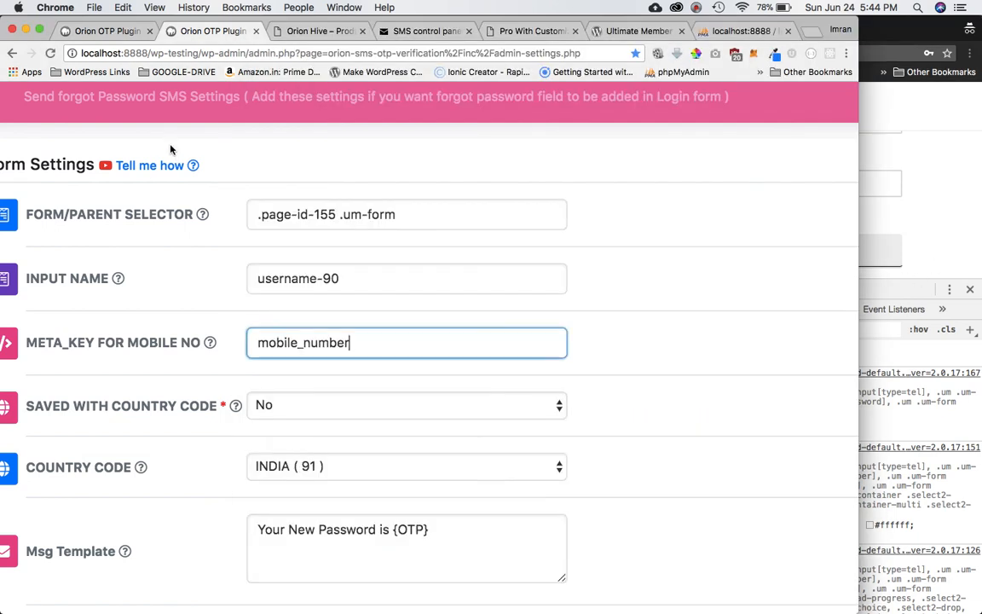
click(742, 29)
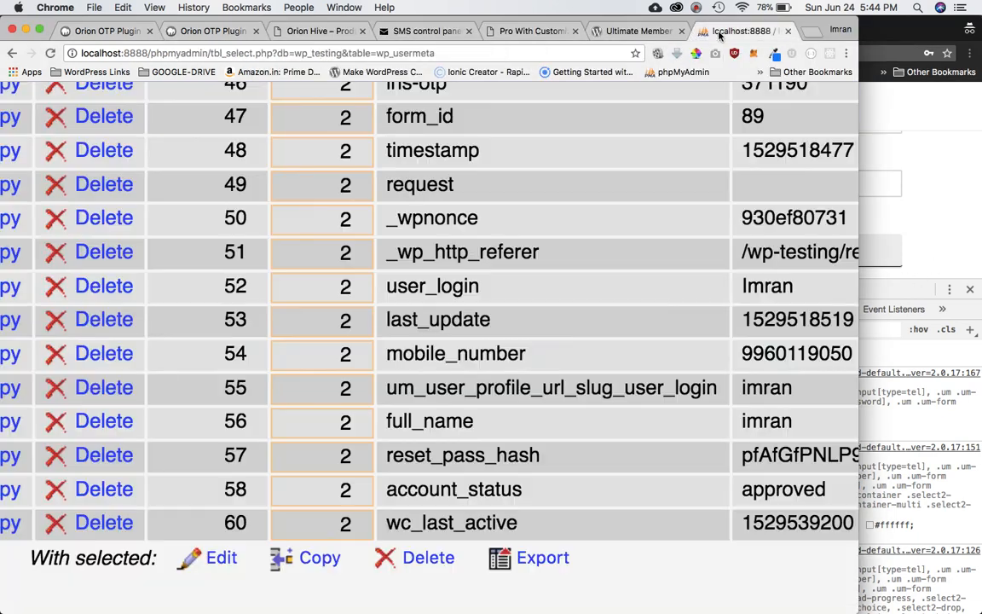
double_click(799, 353)
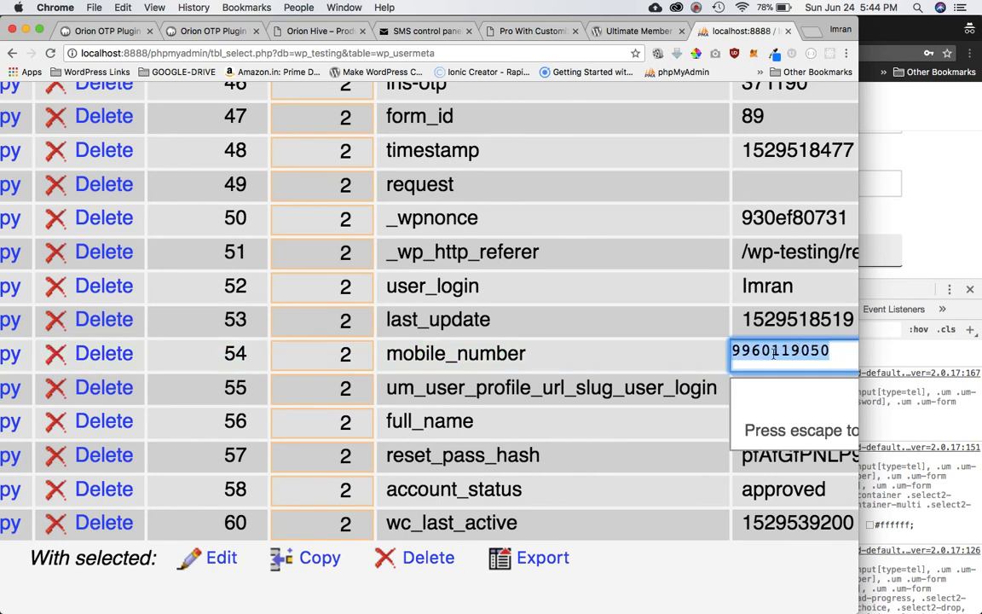
click(205, 28)
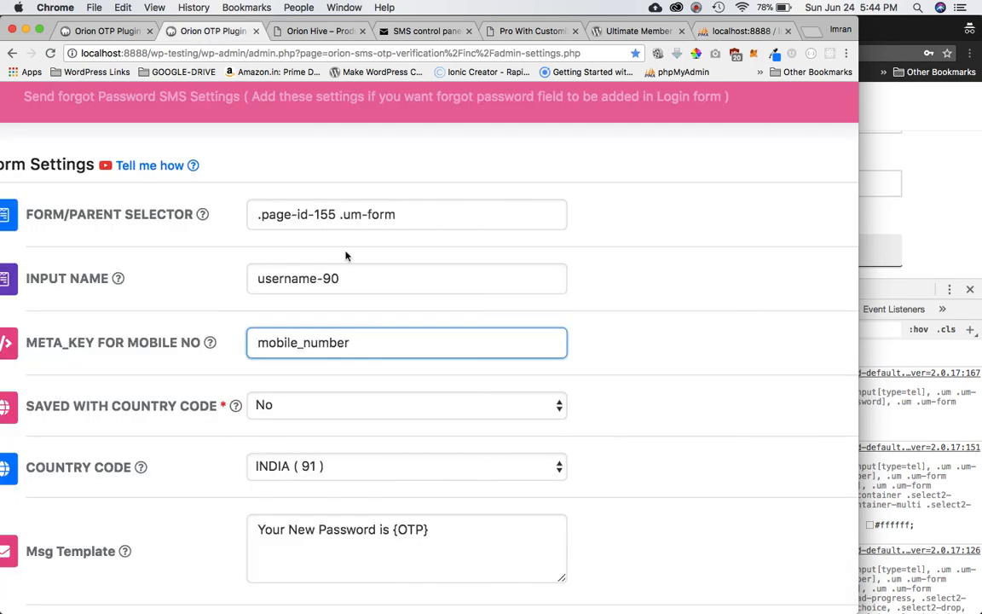
Keep India (91) as the forgot-password country code.
scroll(388, 418, down, 3)
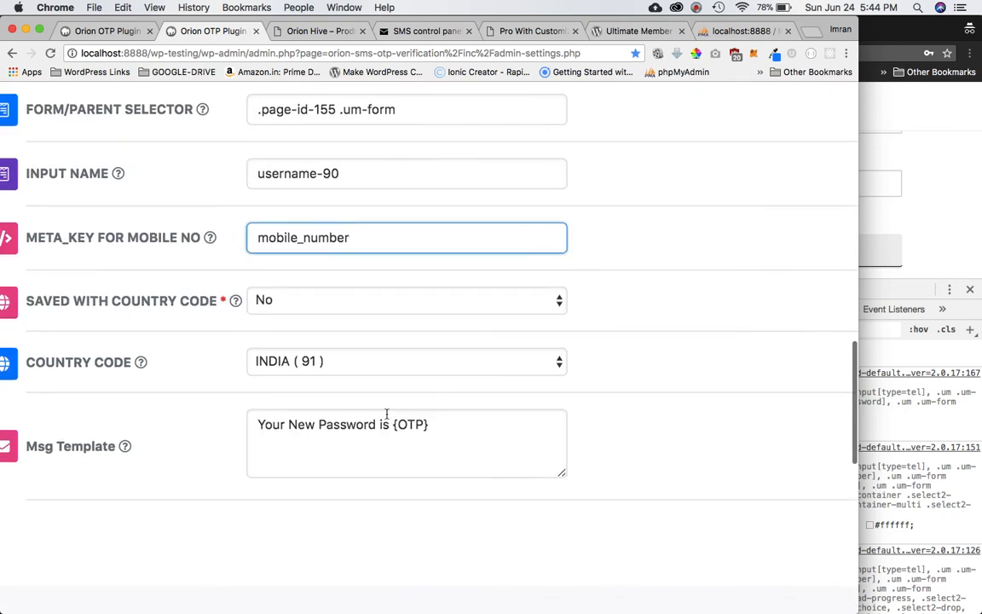
click(331, 364)
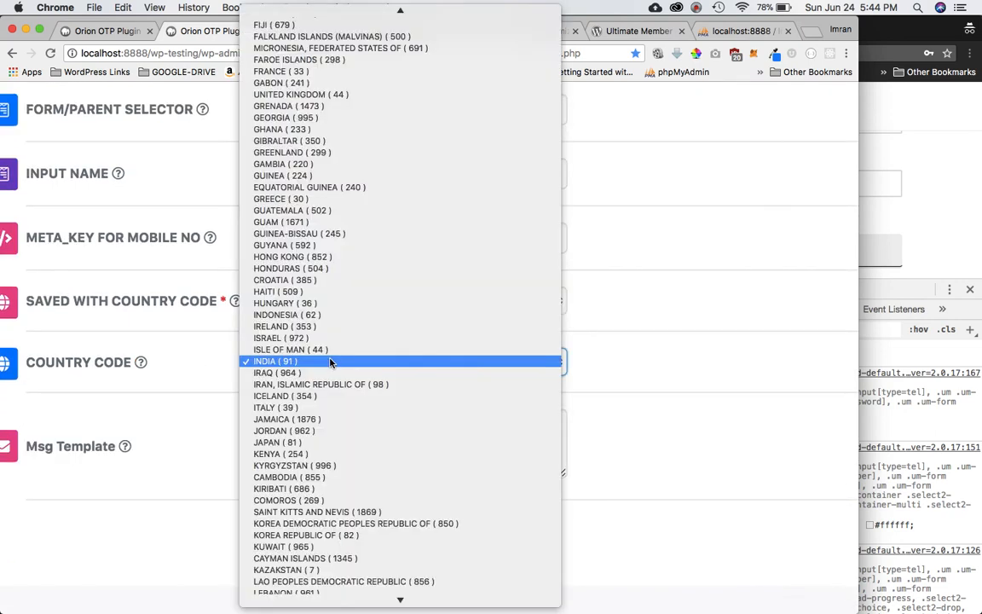
click(643, 314)
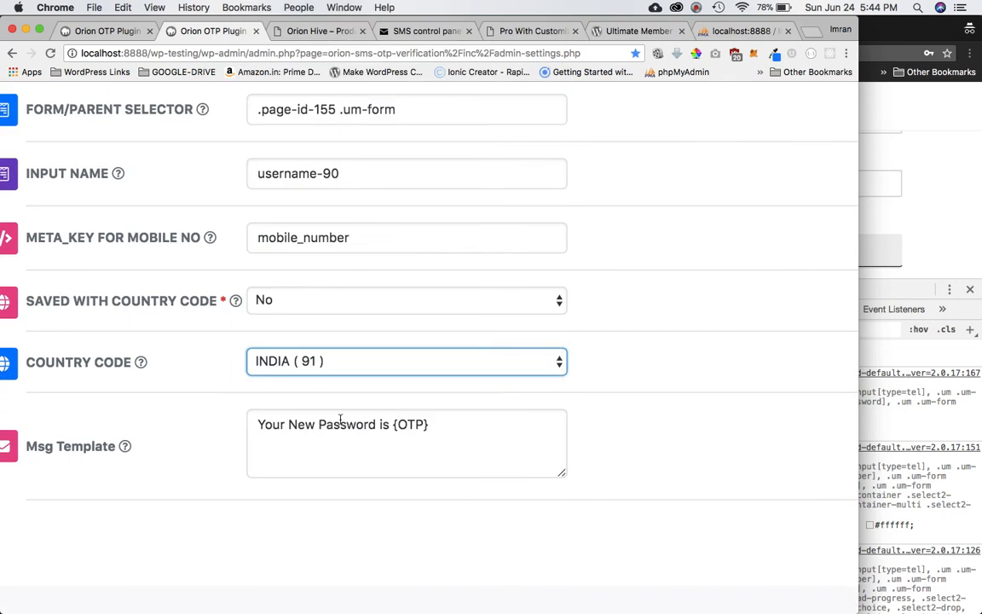
Change the Msg Template to 'Your New reset password is {OTP}' and save the settings.
click(285, 437)
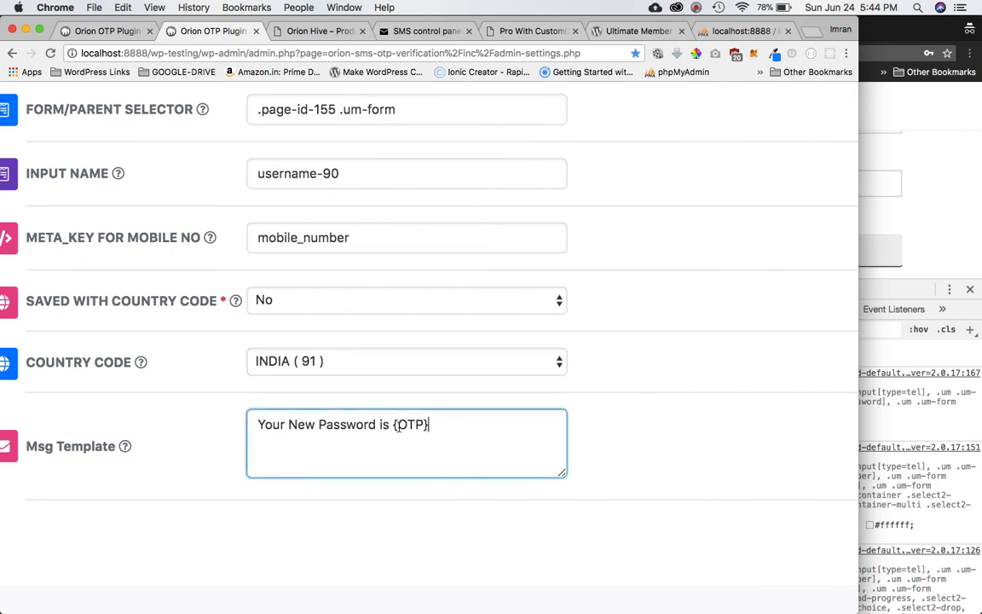
double_click(347, 429)
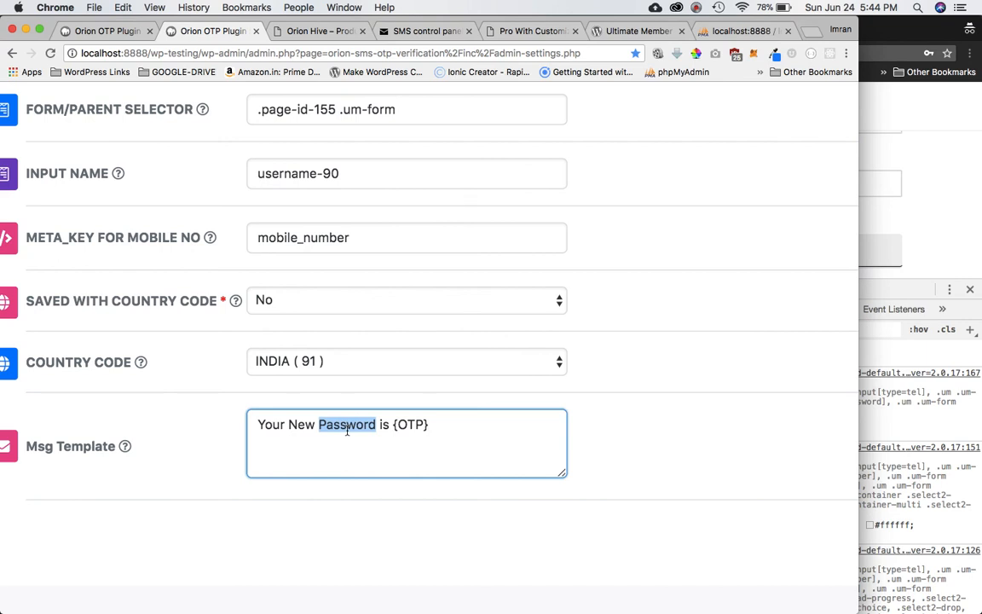
text(rs)
key(BackSpace)
text(eset password)
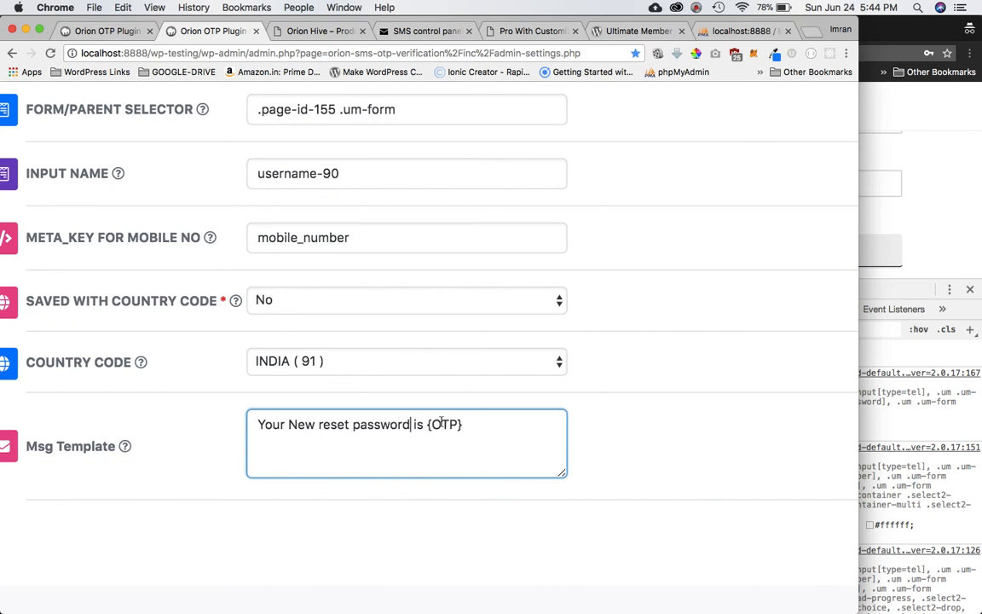
drag(426, 423, 463, 423)
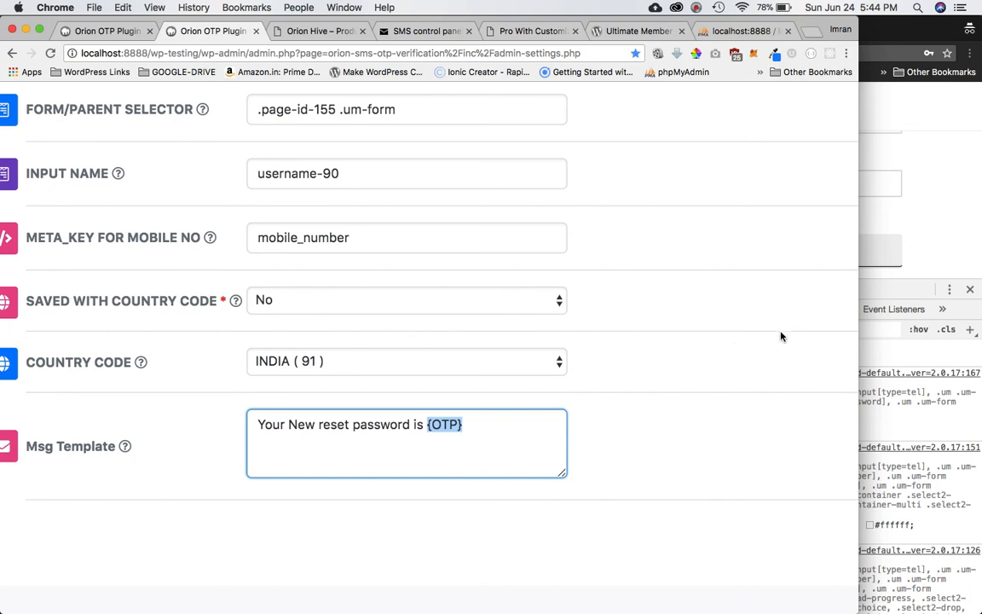
scroll(683, 359, down, 3)
click(168, 518)
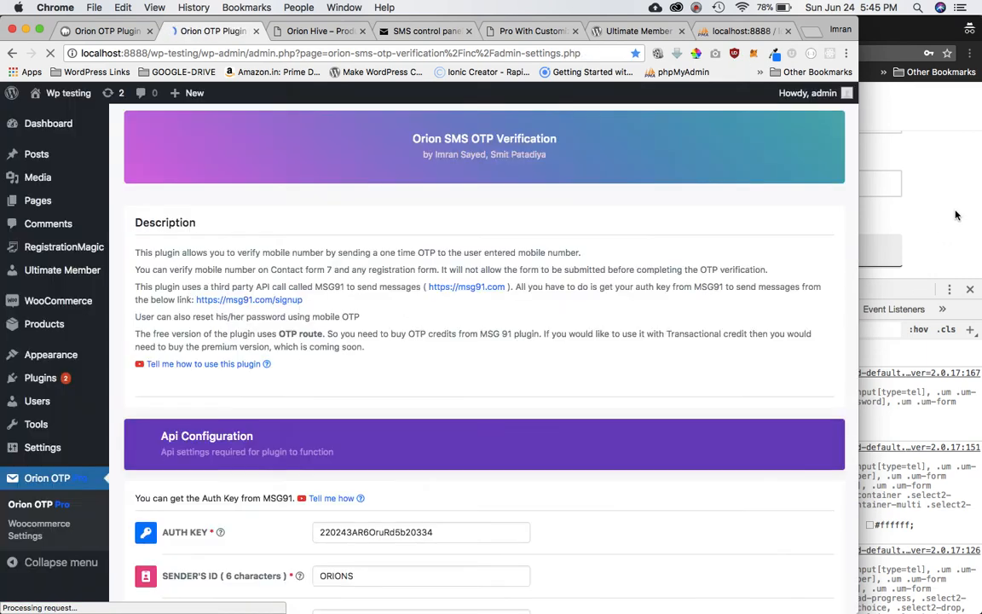
Hide DevTools and open Reset Password to reveal the +91 Mobile Number field.
click(956, 216)
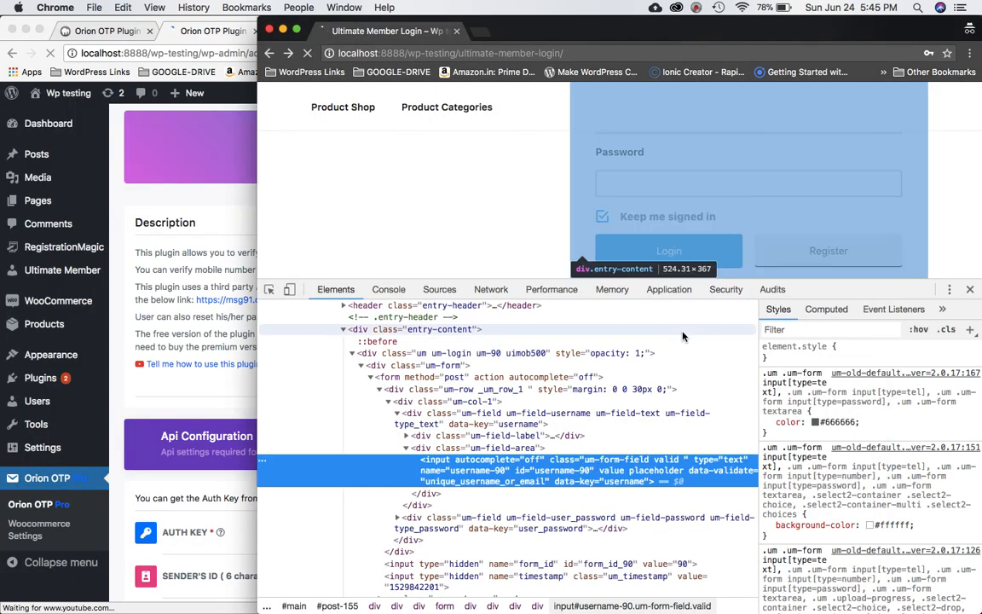
click(969, 289)
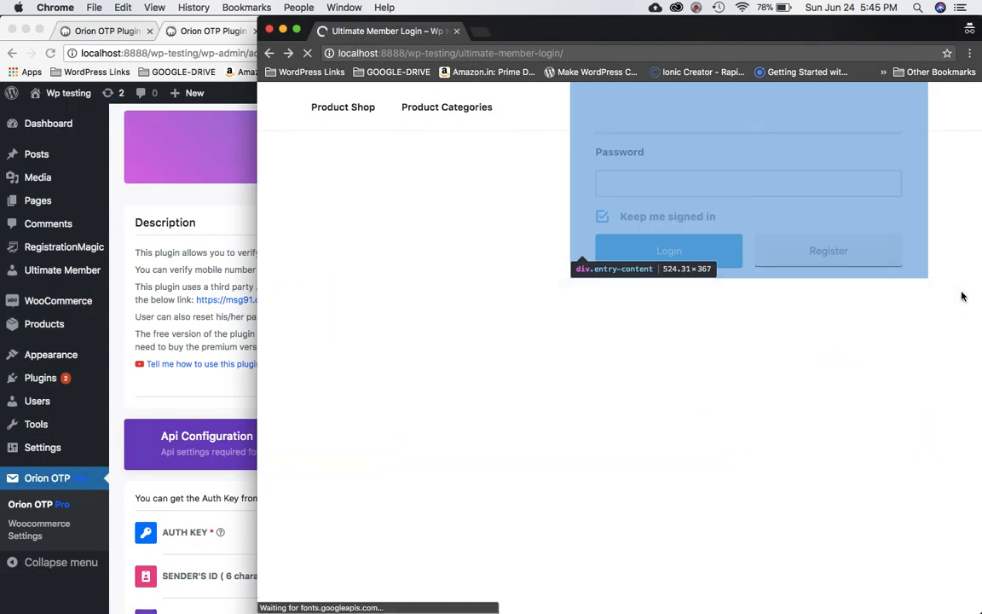
scroll(940, 306, down, 2)
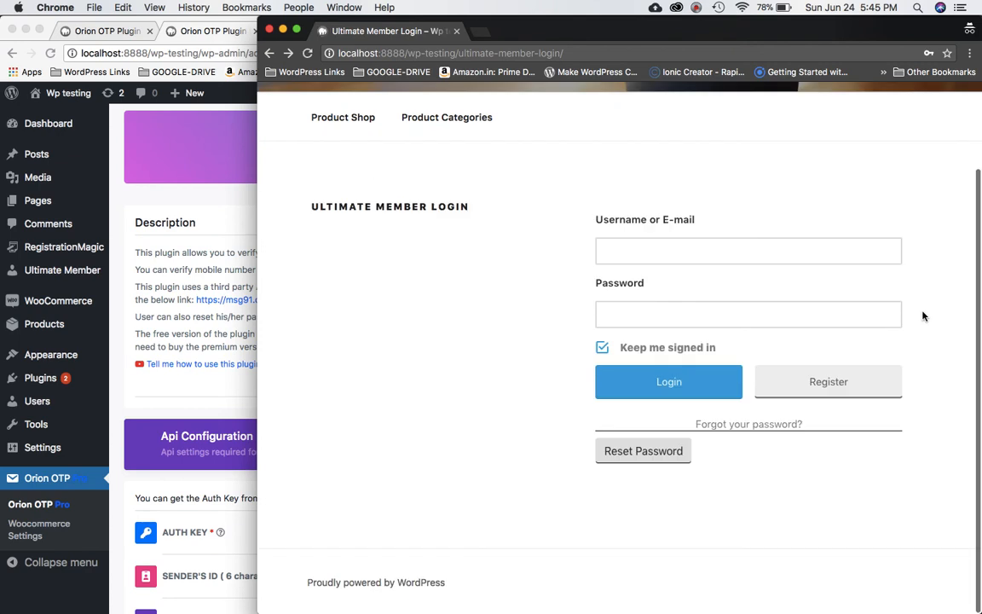
click(639, 459)
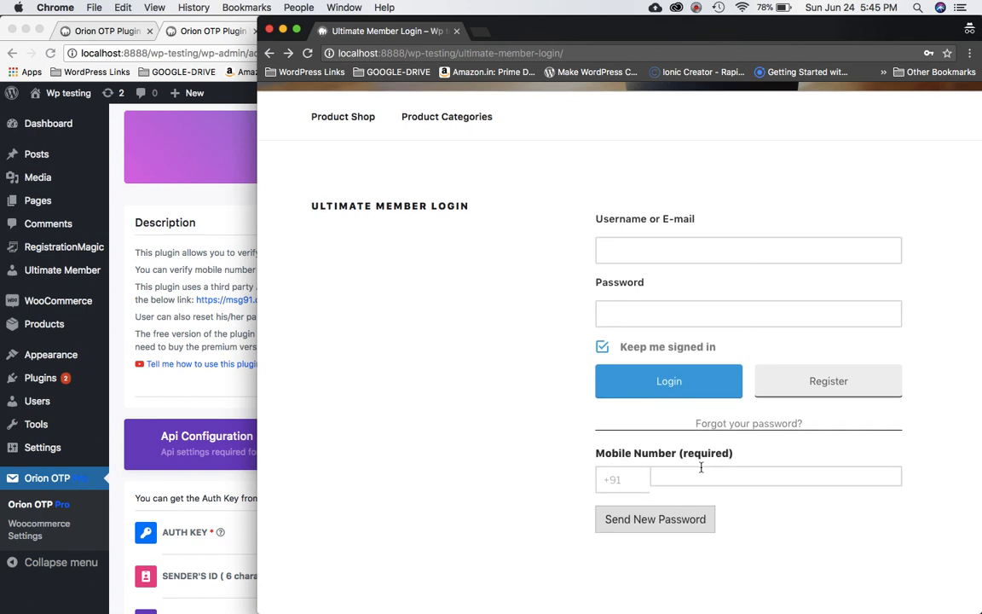
scroll(682, 465, down, 1)
click(717, 427)
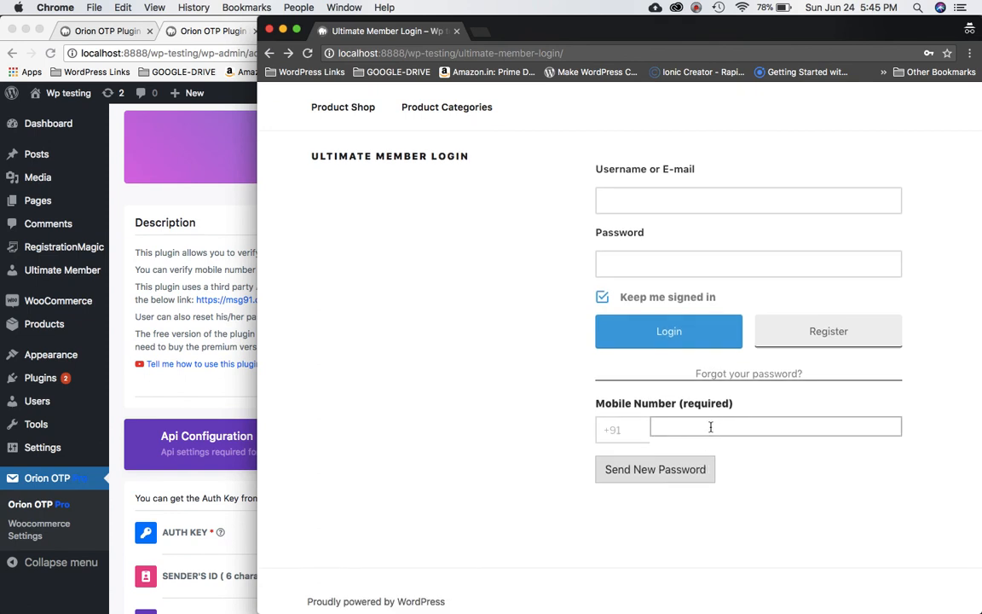
scroll(728, 425, down, 1)
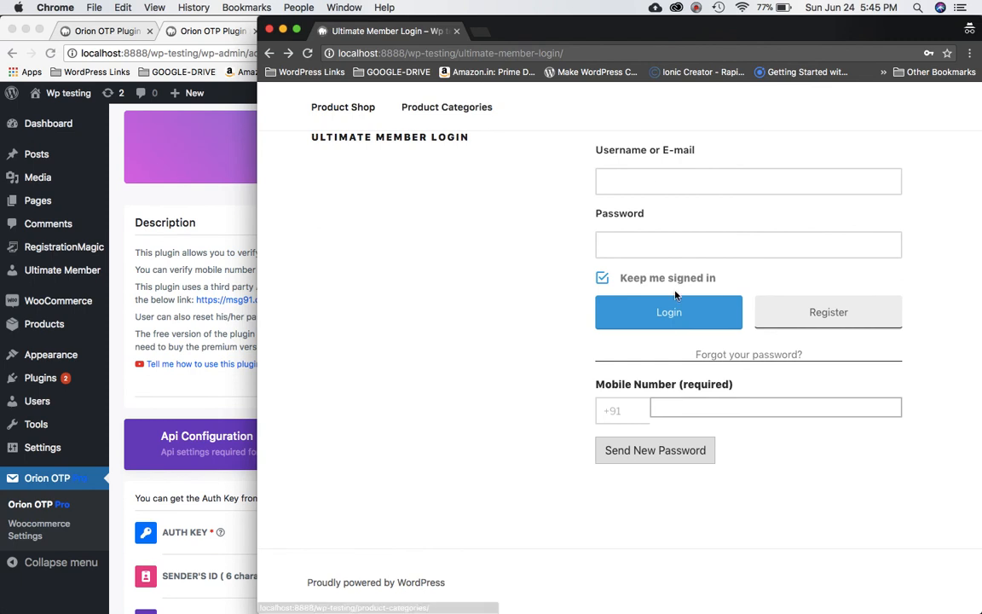
right_click(684, 409)
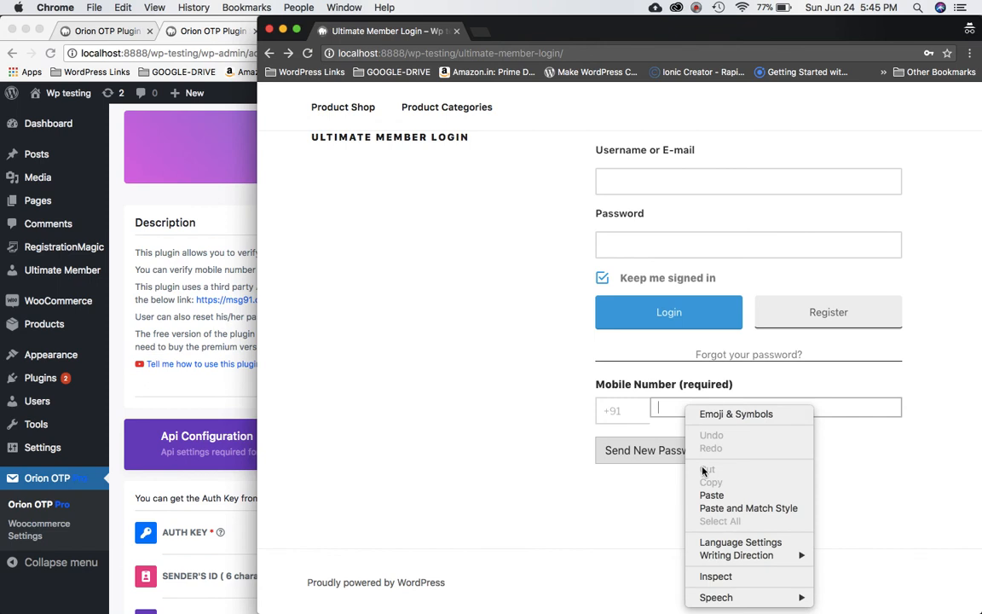
Raise the Mobile Number input's padding from 10px to 18px in DevTools, then close DevTools.
click(706, 578)
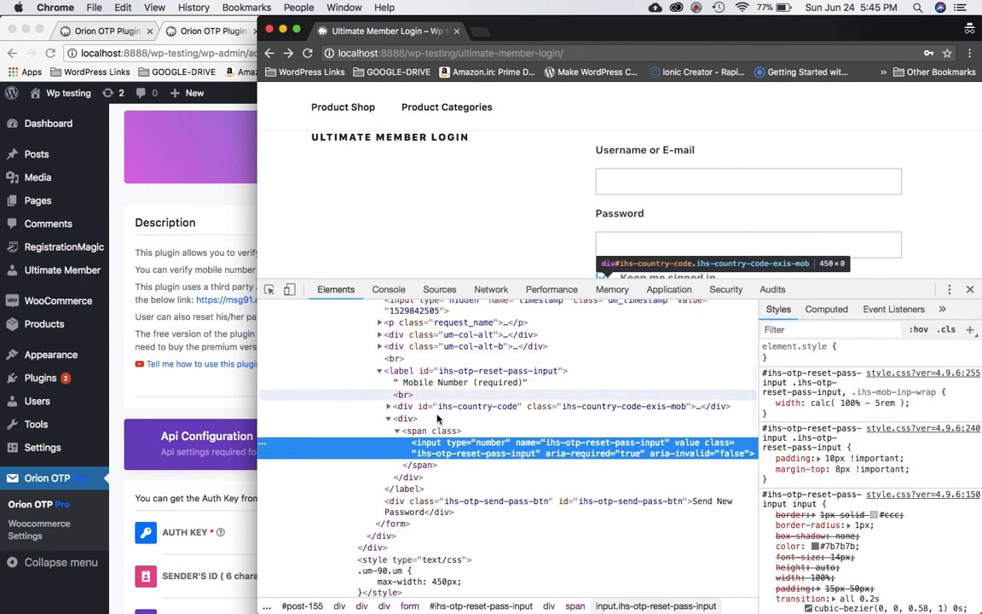
scroll(542, 209, down, 5)
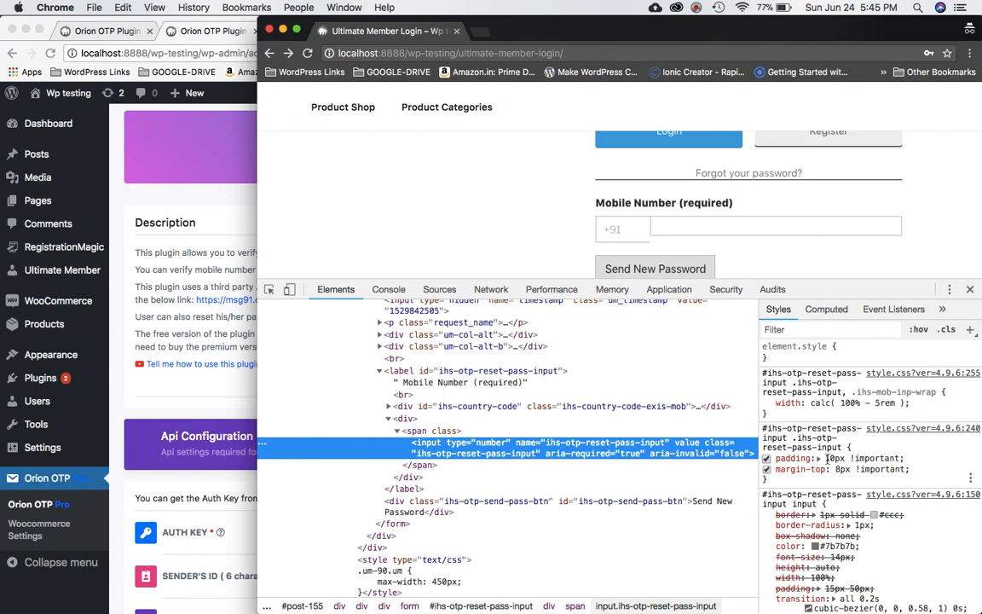
click(829, 458)
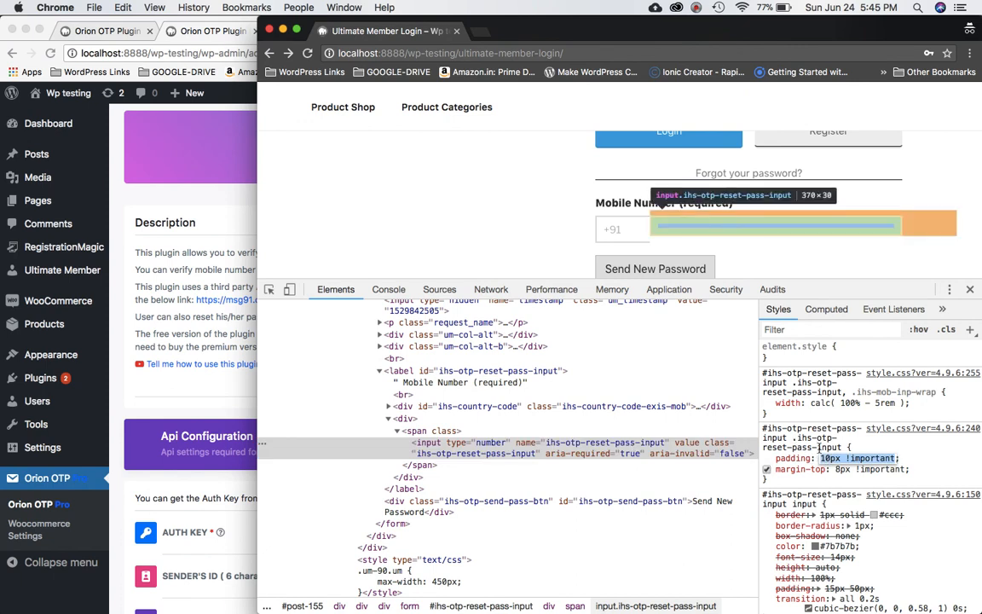
click(828, 458)
double_click(826, 458)
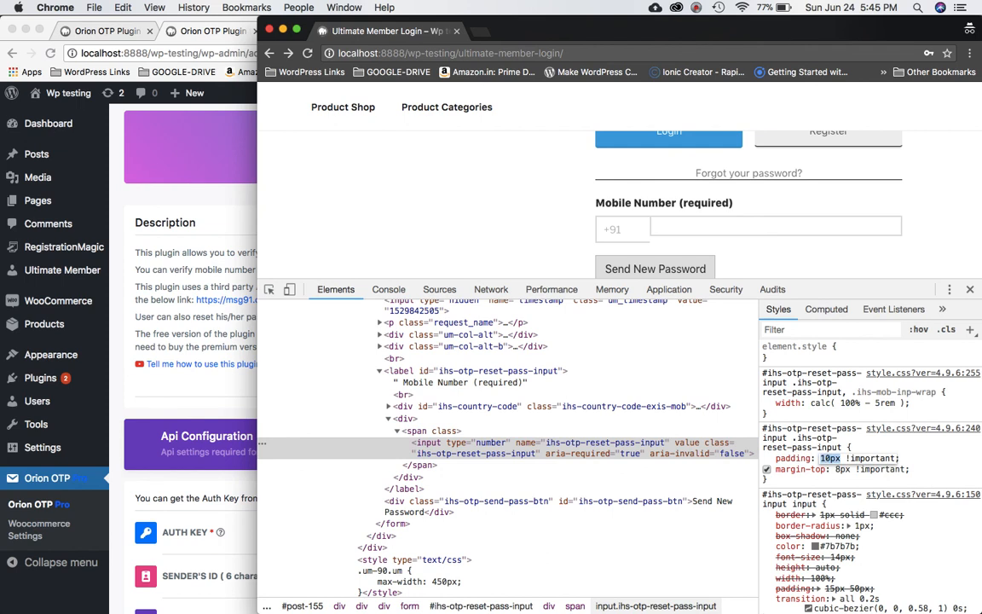
key(Up)
key(Up)
key(Up)
key(Up)
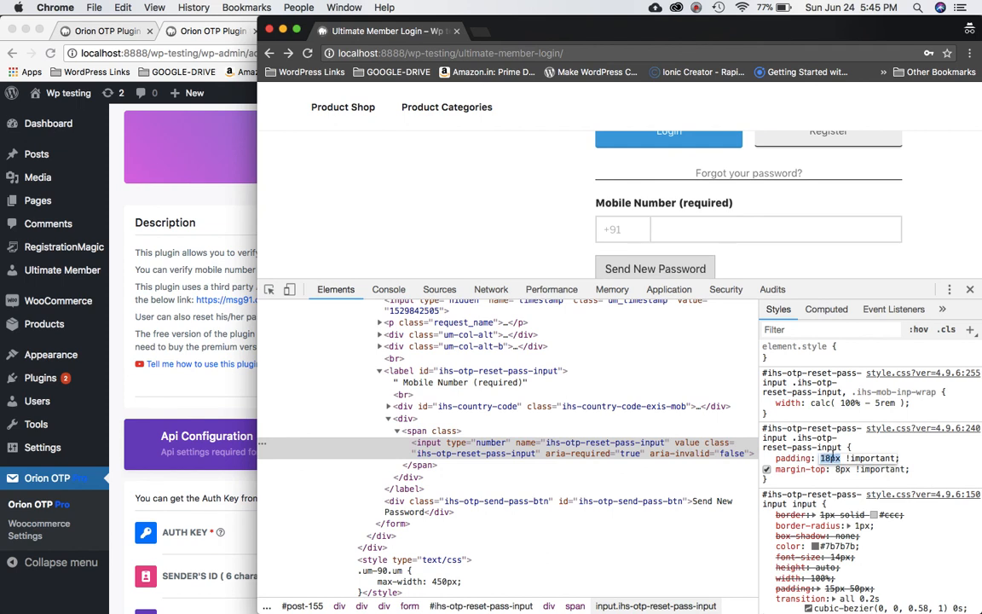
click(809, 482)
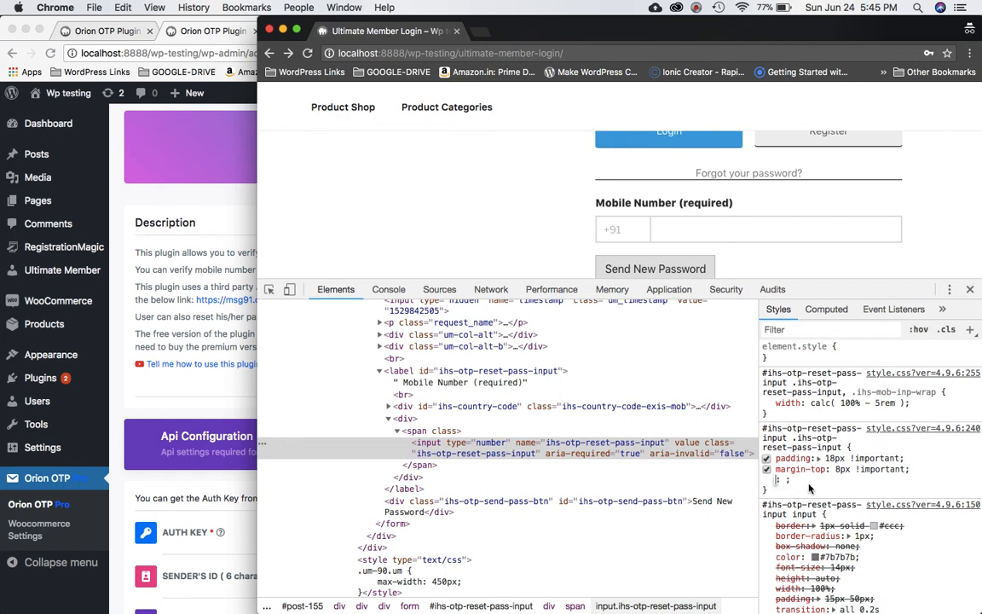
click(970, 292)
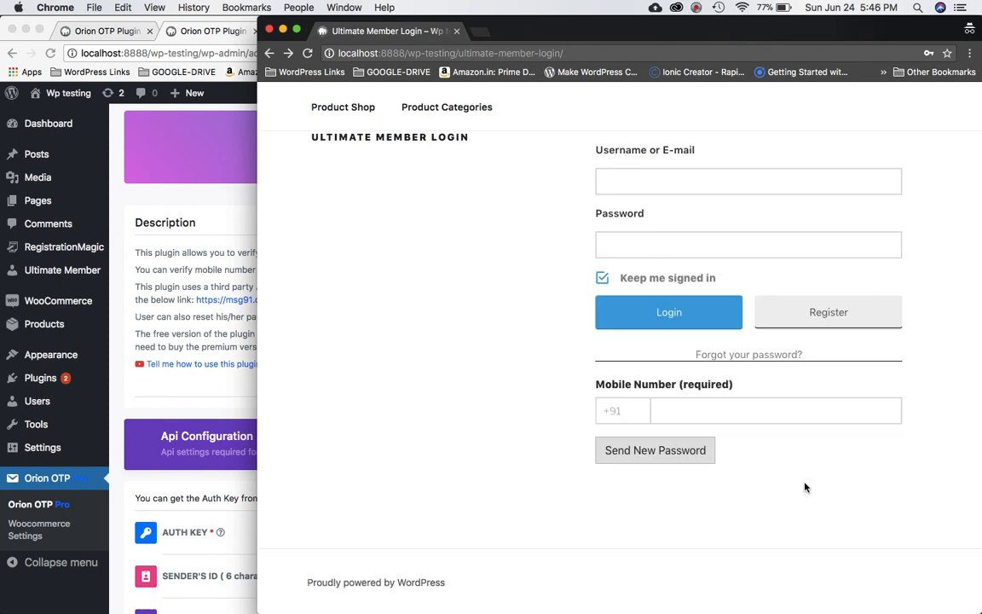
Enter the user's mobile number with the +91 country code and send a new password.
click(704, 410)
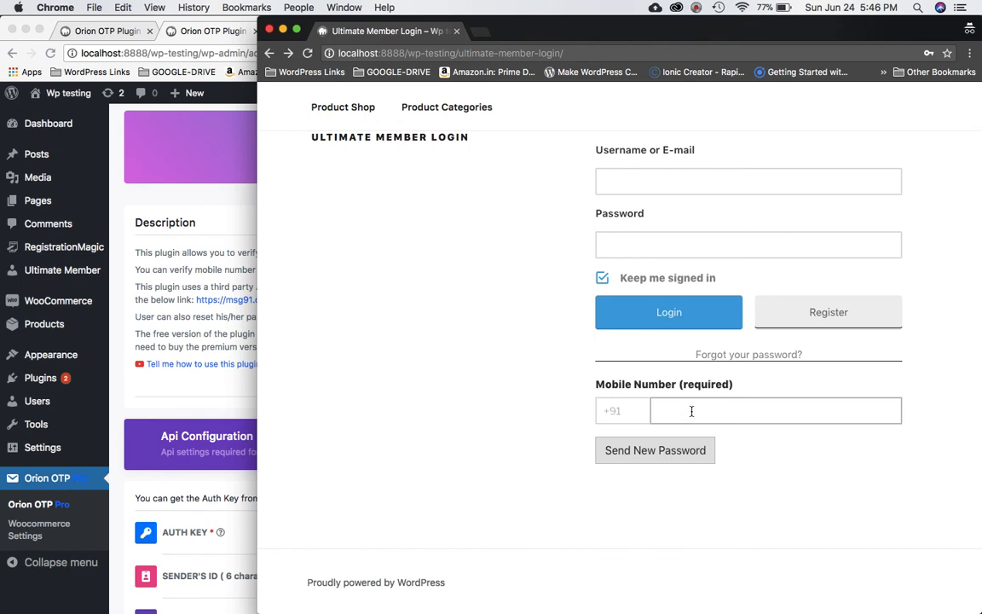
click(653, 452)
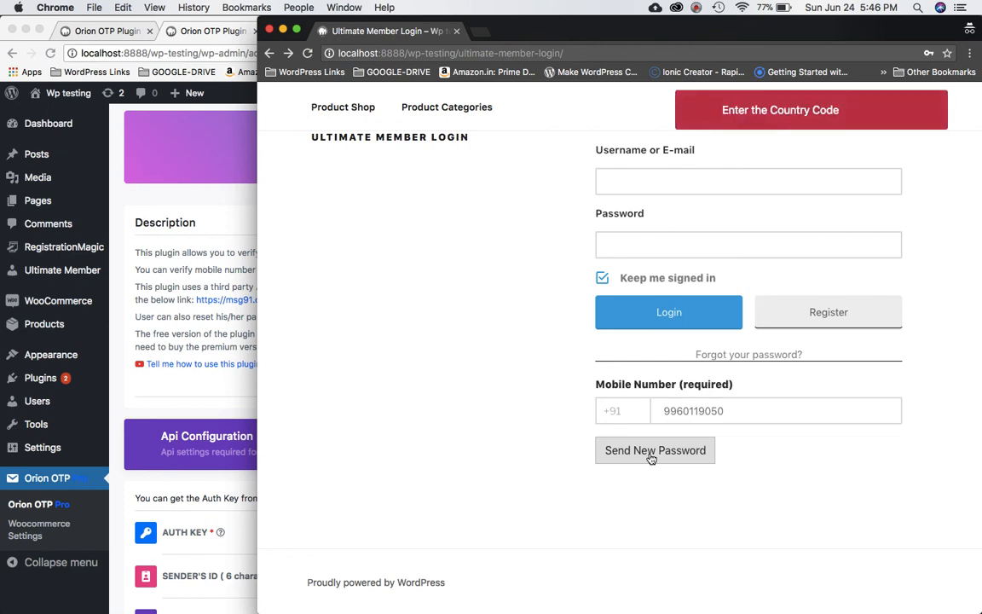
click(699, 8)
click(712, 57)
click(629, 409)
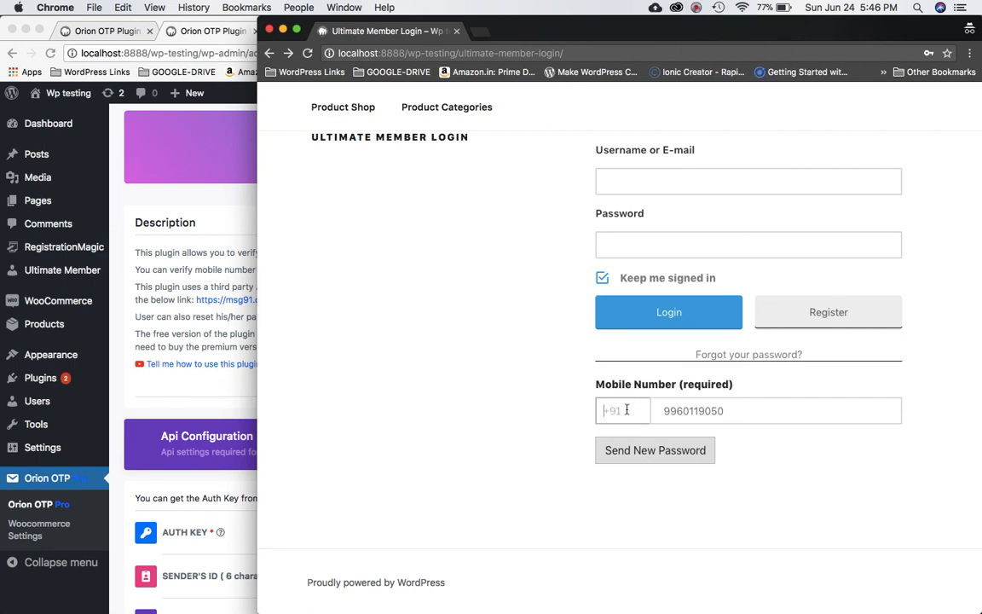
text(+91)
click(696, 7)
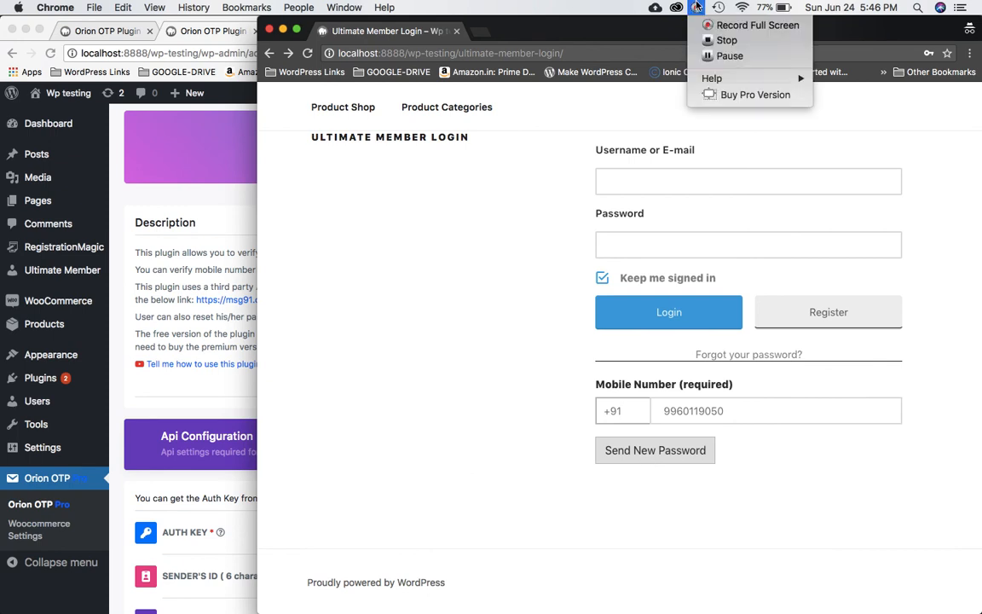
click(710, 56)
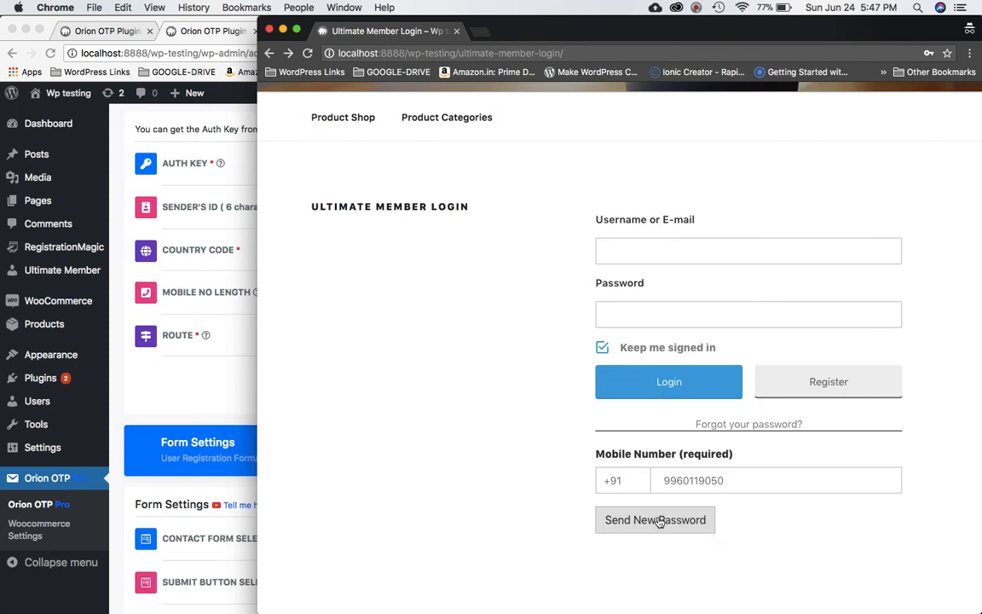
click(659, 520)
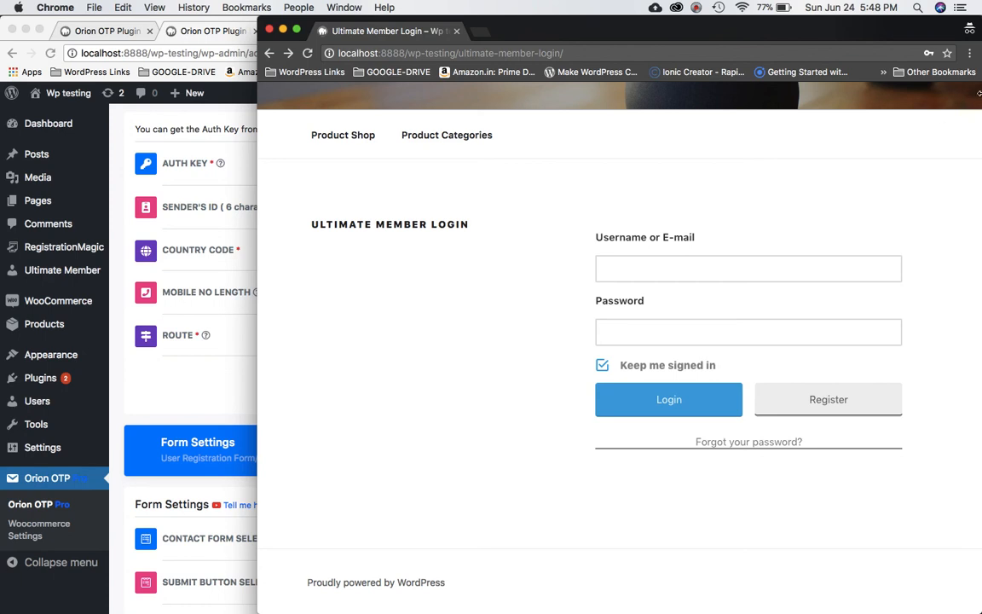
Log in with the user's e-mail and the new SMS password, reaching the WP Testing home page.
click(652, 270)
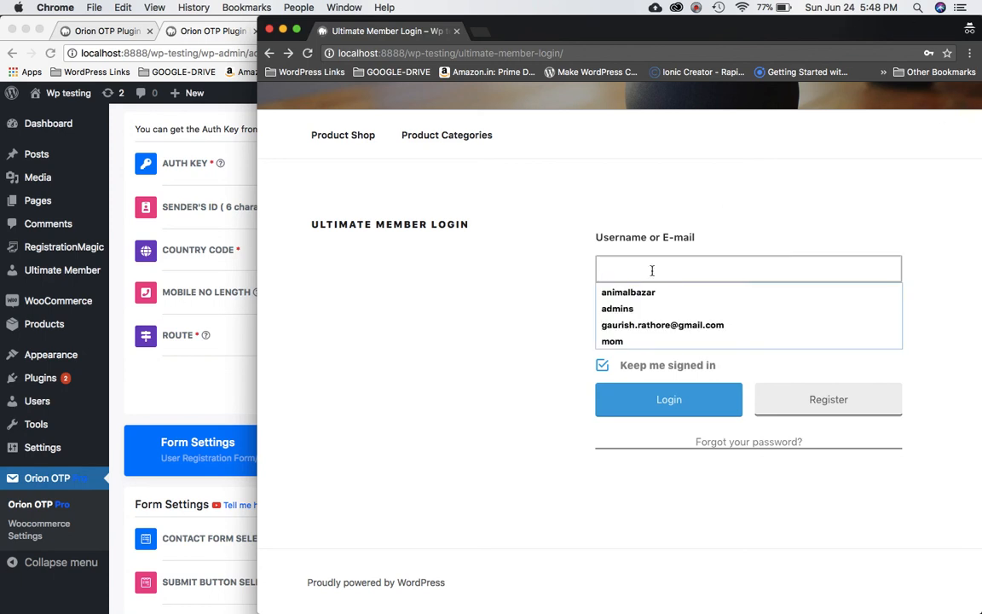
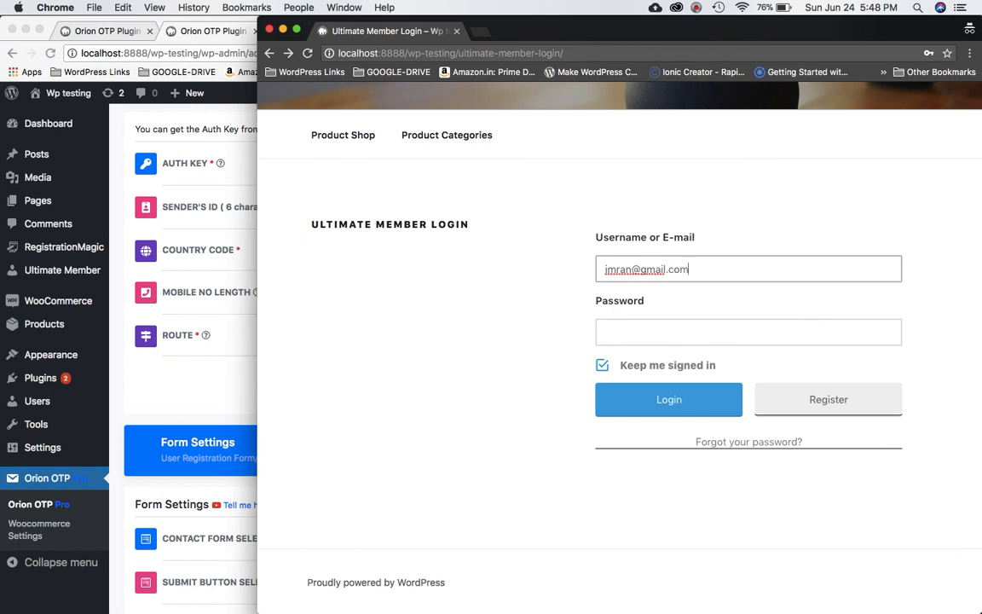
click(658, 337)
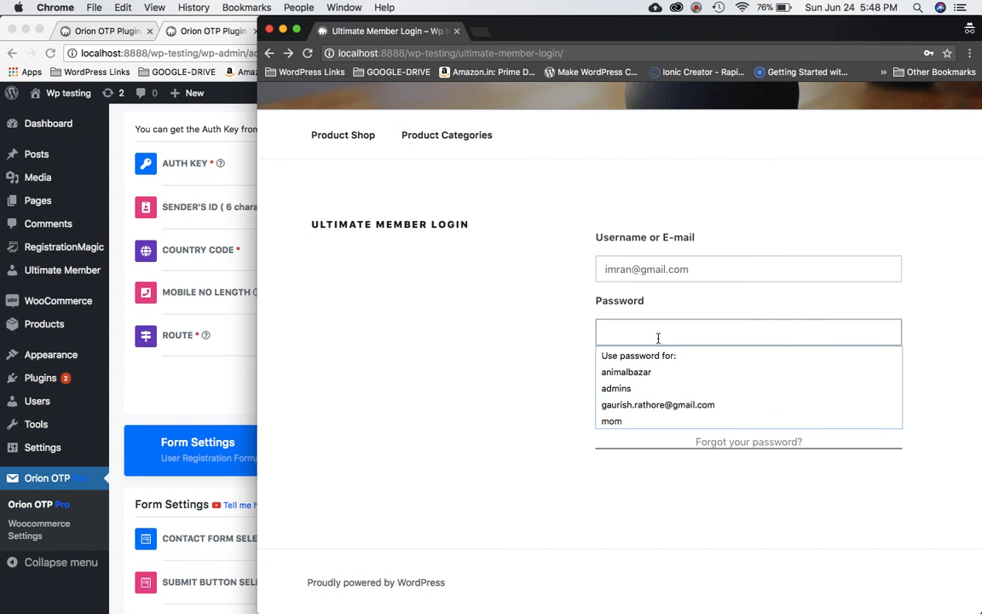
text(******)
click(575, 342)
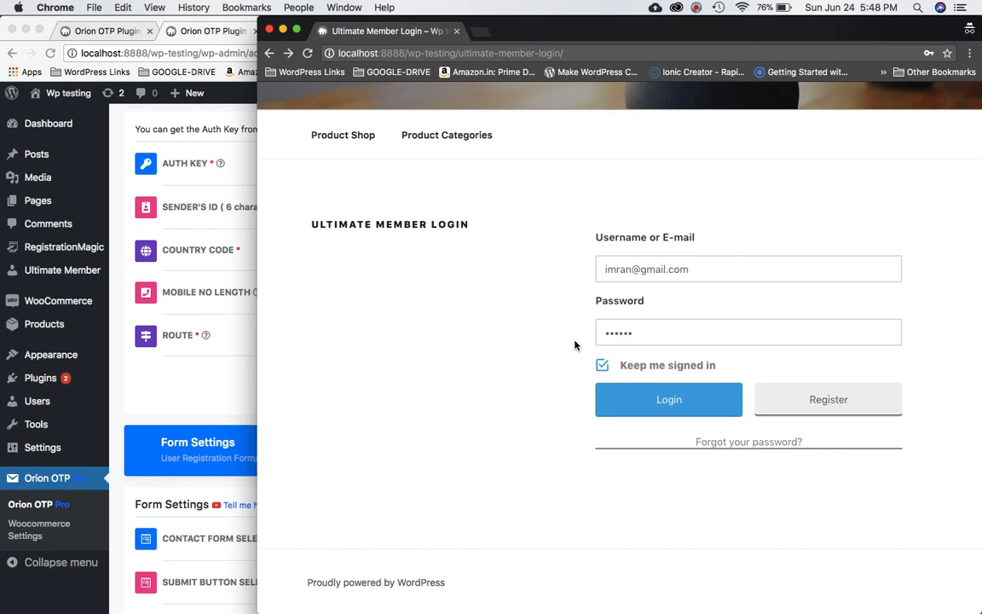
click(649, 395)
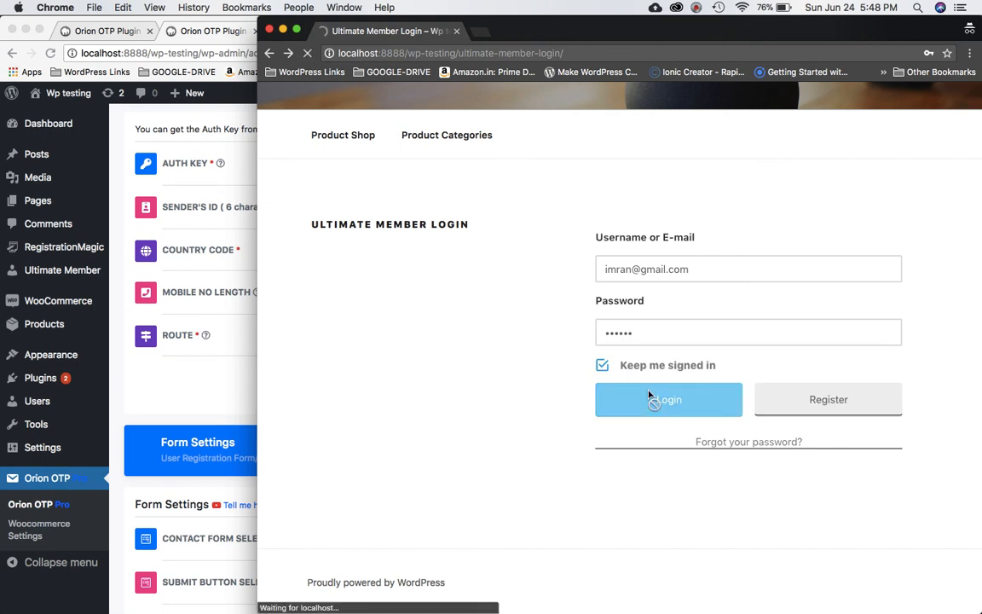
scroll(682, 414, down, 5)
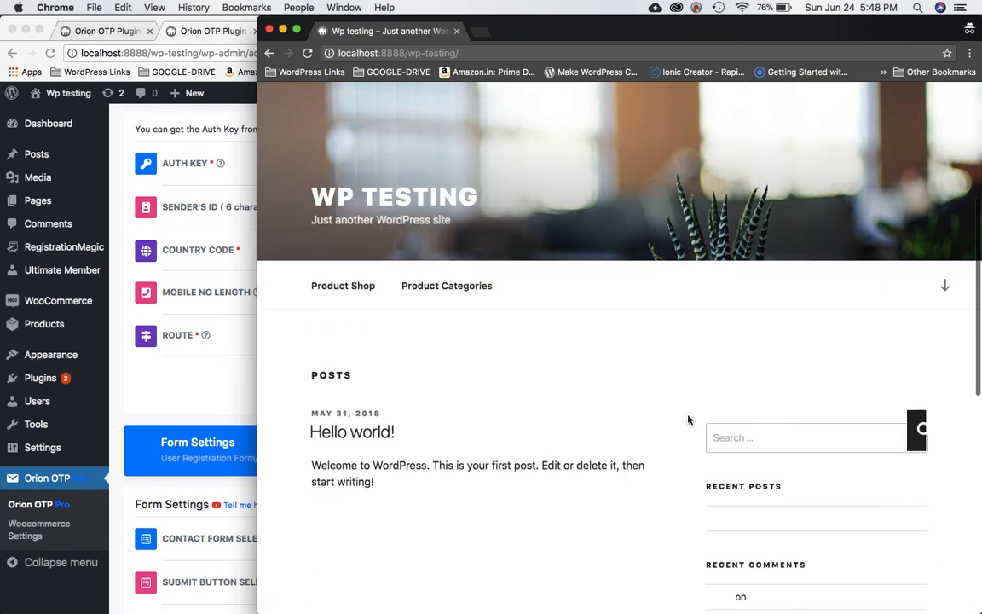
scroll(627, 473, down, 10)
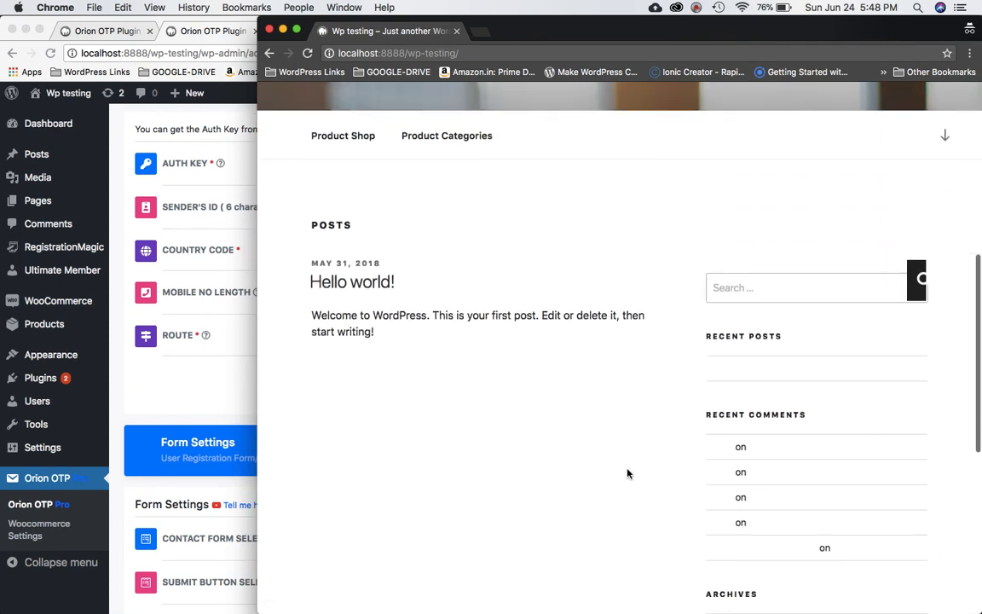
scroll(628, 474, up, 15)
scroll(628, 473, down, 5)
scroll(628, 473, up, 5)
Open the Orion Hive Rate Us page in its own tab from the WordPress admin.
click(183, 385)
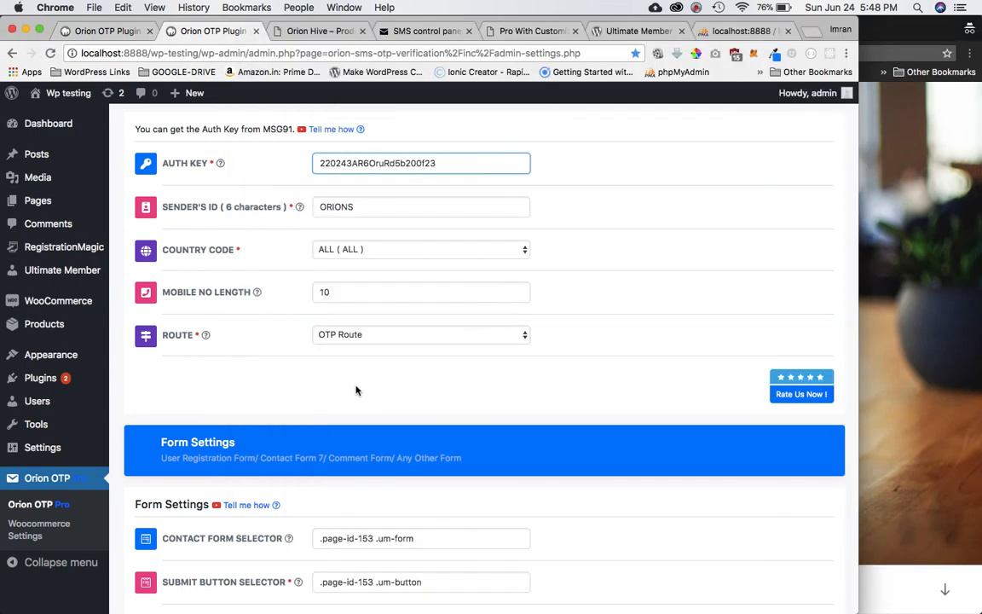
click(791, 387)
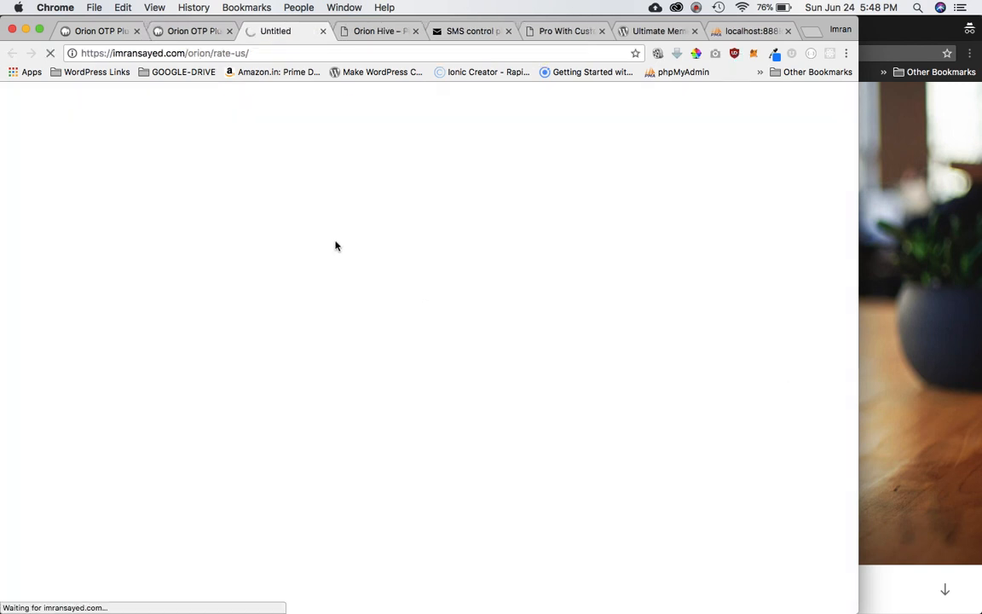
click(196, 31)
scroll(703, 382, down, 6)
Read through the Rate Us page's rating instructions, then return to the Orion OTP settings.
click(285, 31)
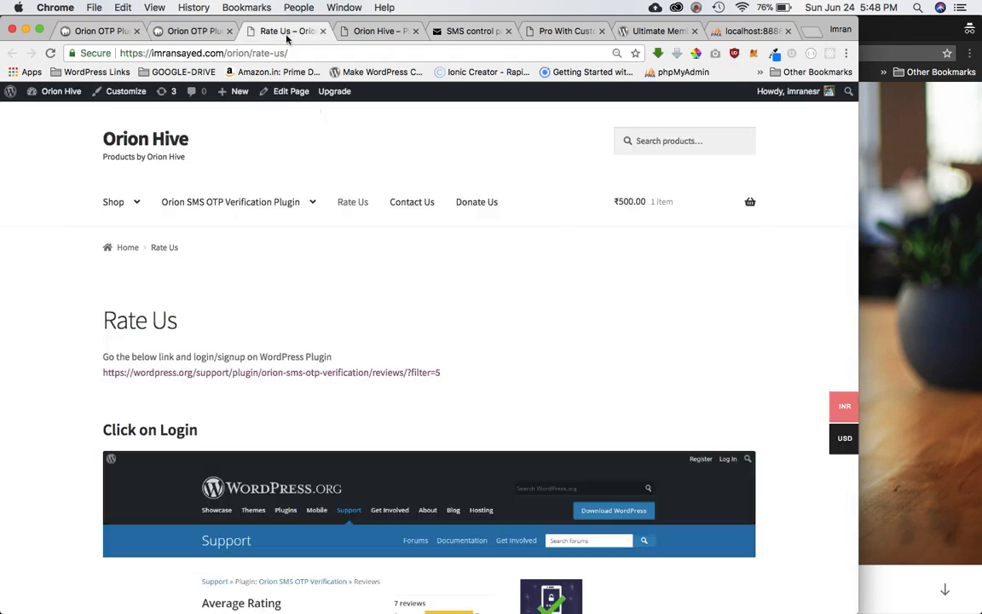
scroll(490, 331, down, 3)
scroll(490, 331, down, 2)
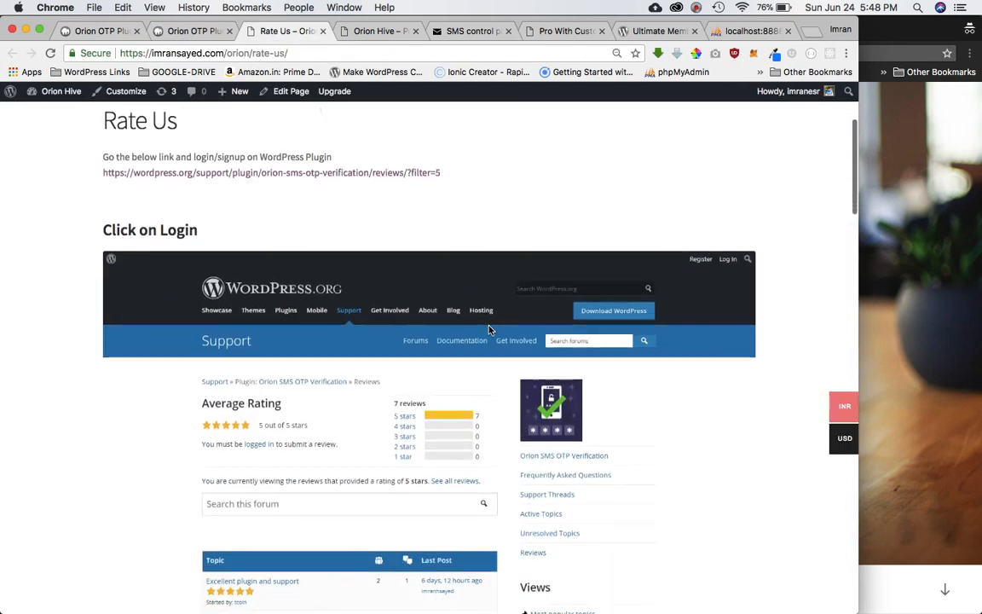
scroll(491, 330, up, 2)
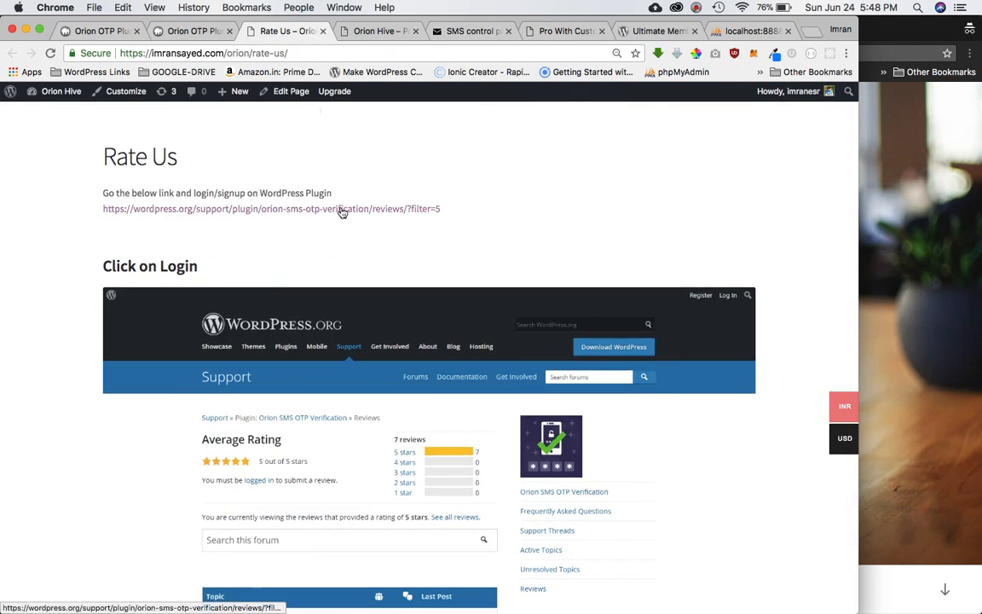
scroll(410, 239, down, 3)
scroll(419, 246, down, 15)
scroll(420, 247, up, 10)
scroll(420, 246, down, 12)
scroll(419, 187, down, 15)
scroll(418, 186, up, 20)
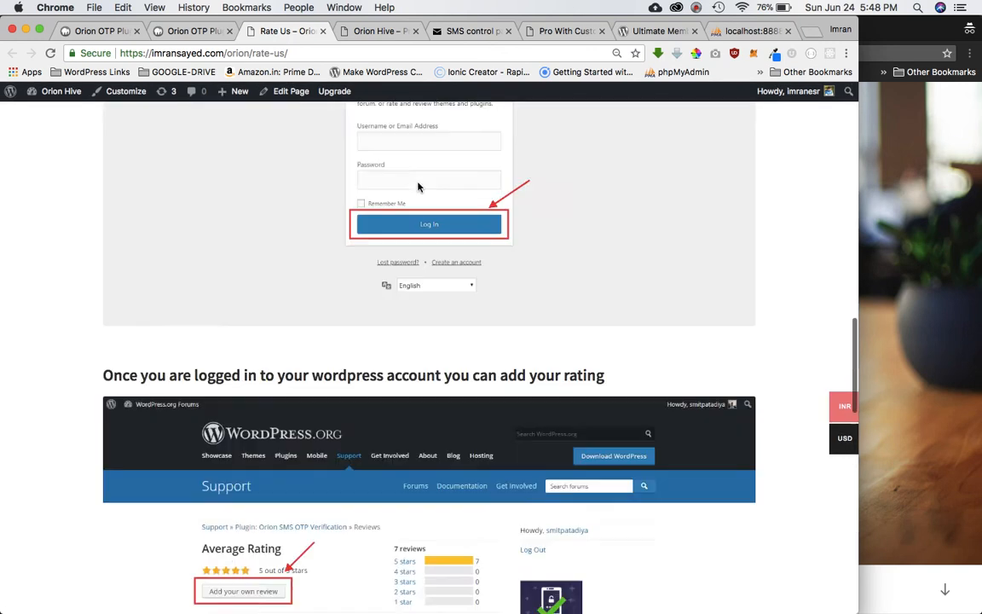
click(208, 32)
scroll(693, 264, up, 10)
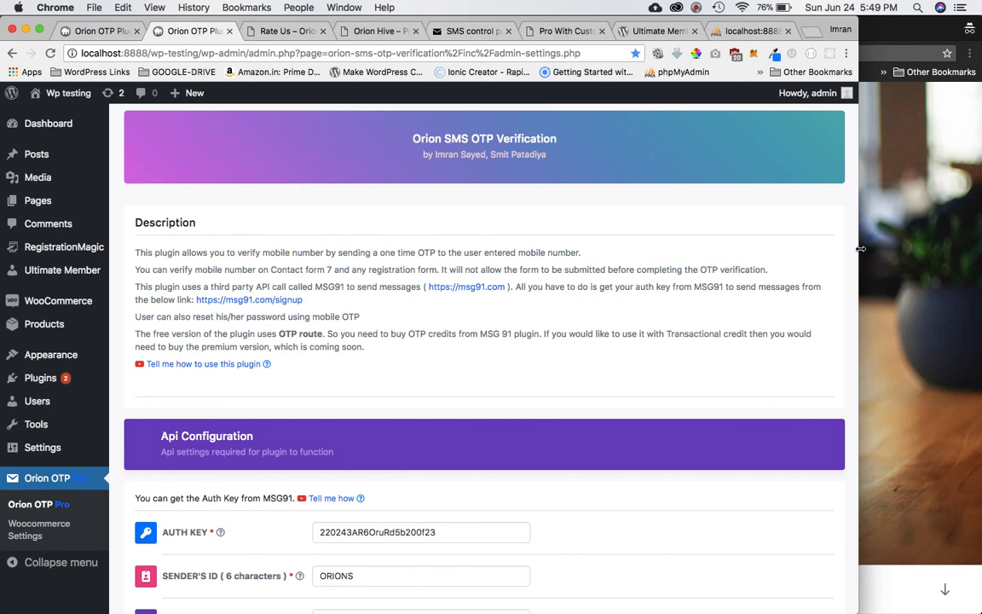
scroll(745, 406, down, 20)
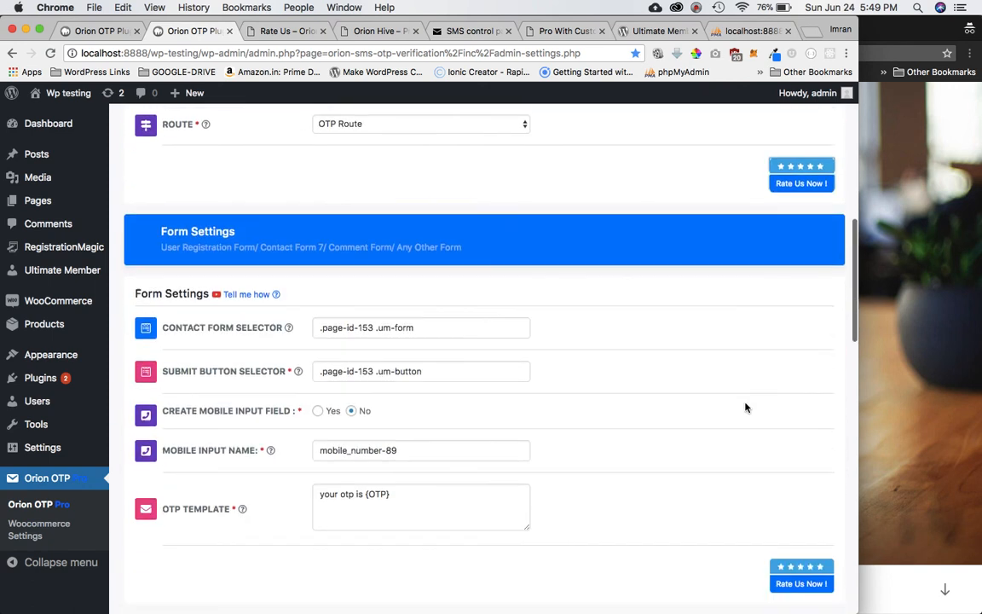
scroll(745, 407, down, 10)
scroll(745, 407, up, 15)
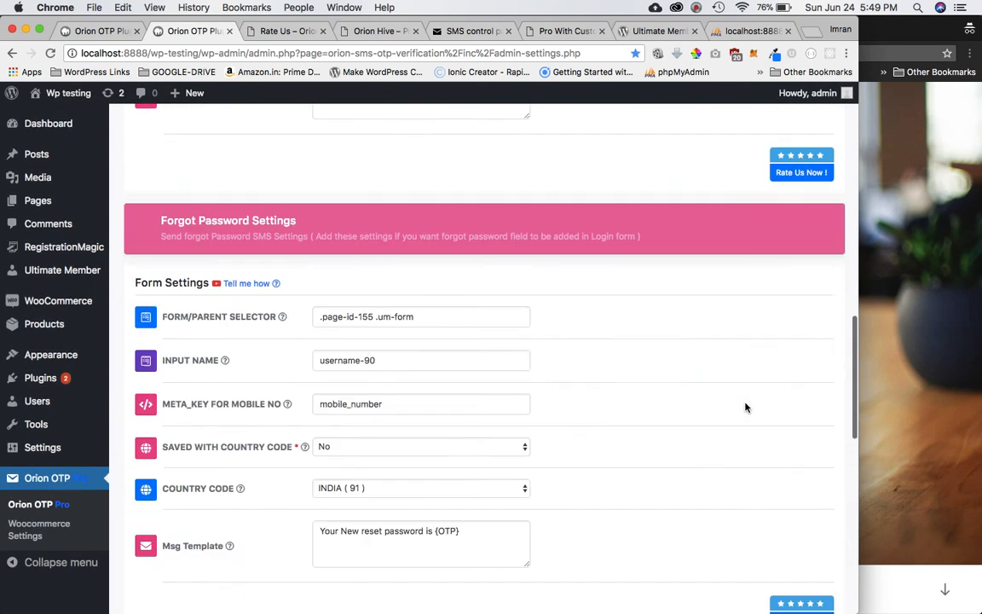